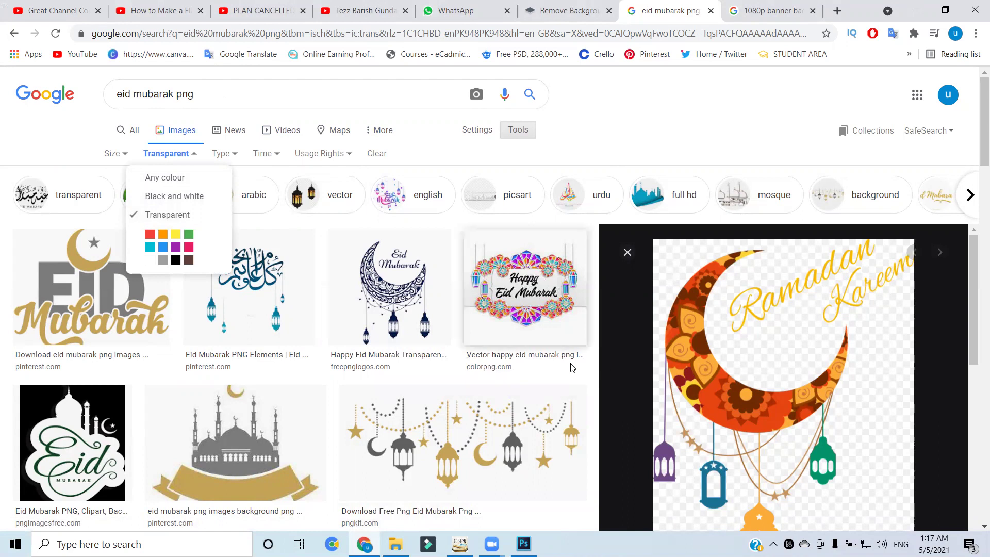
# Examine the transparent eid mubarak PNG results, previewing the green crescent image, and browse the 1080p banner background results
pyautogui.scroll(-5, 580, 368)
pyautogui.click(400, 292)
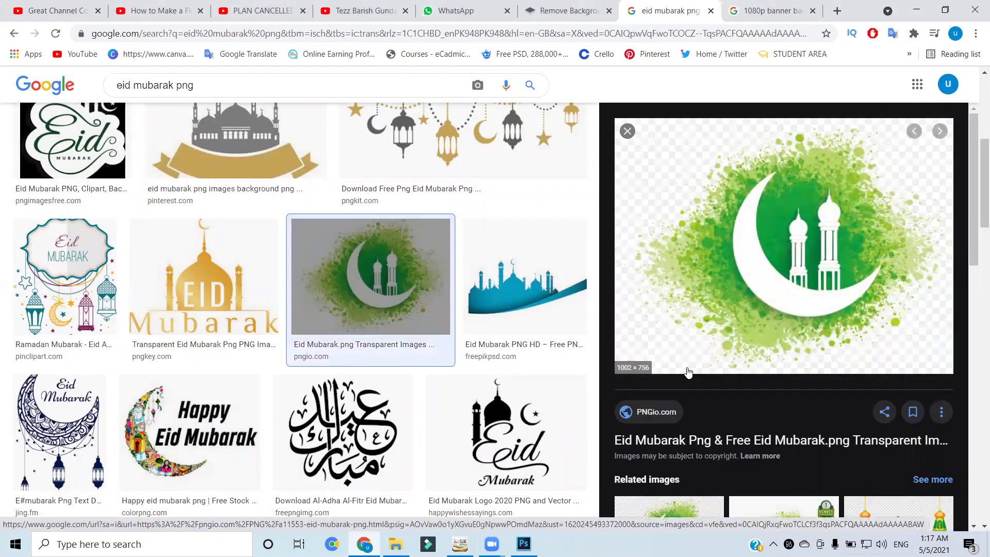
pyautogui.scroll(5, 505, 433)
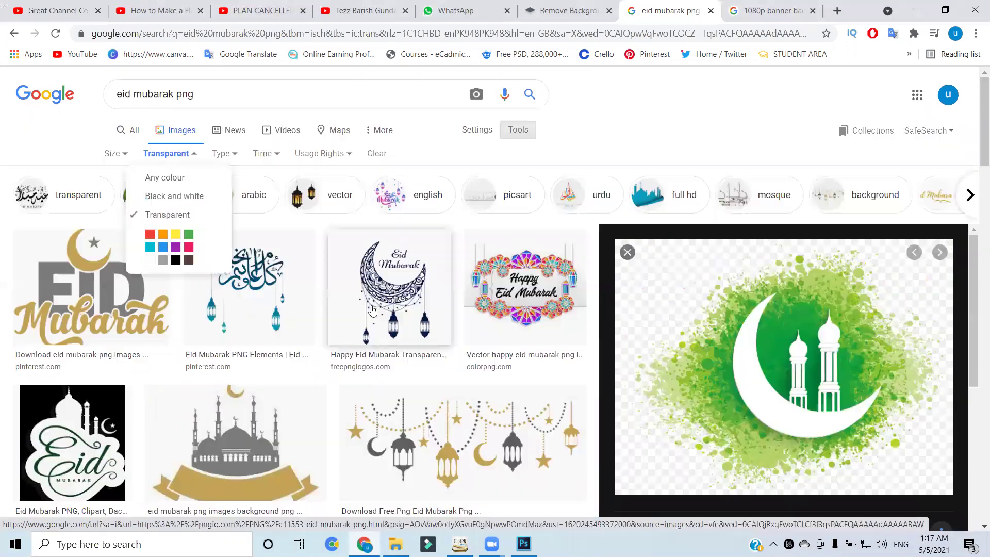
pyautogui.click(761, 7)
pyautogui.scroll(-8, 243, 228)
pyautogui.scroll(-3, 286, 253)
pyautogui.scroll(-5, 279, 255)
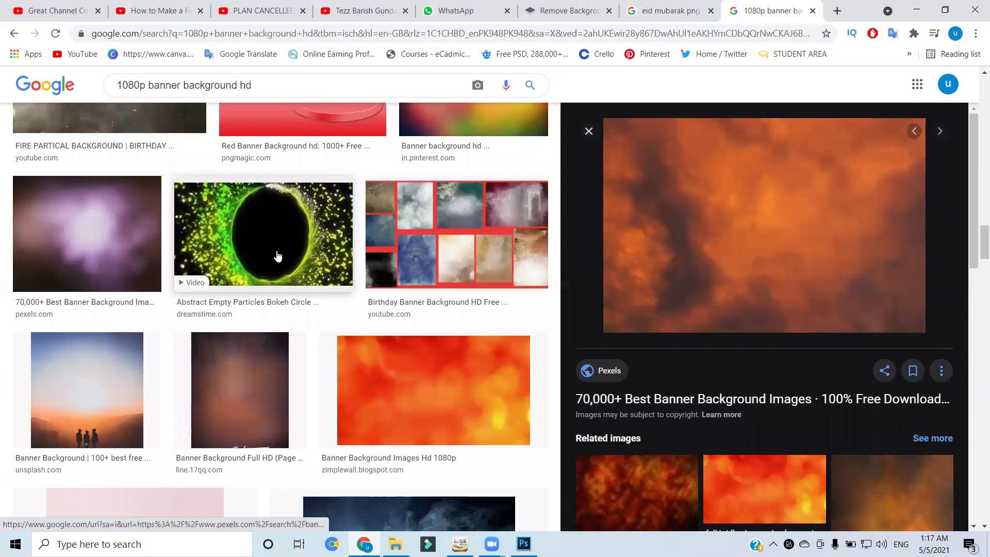
pyautogui.scroll(-5, 277, 256)
pyautogui.scroll(-3, 276, 256)
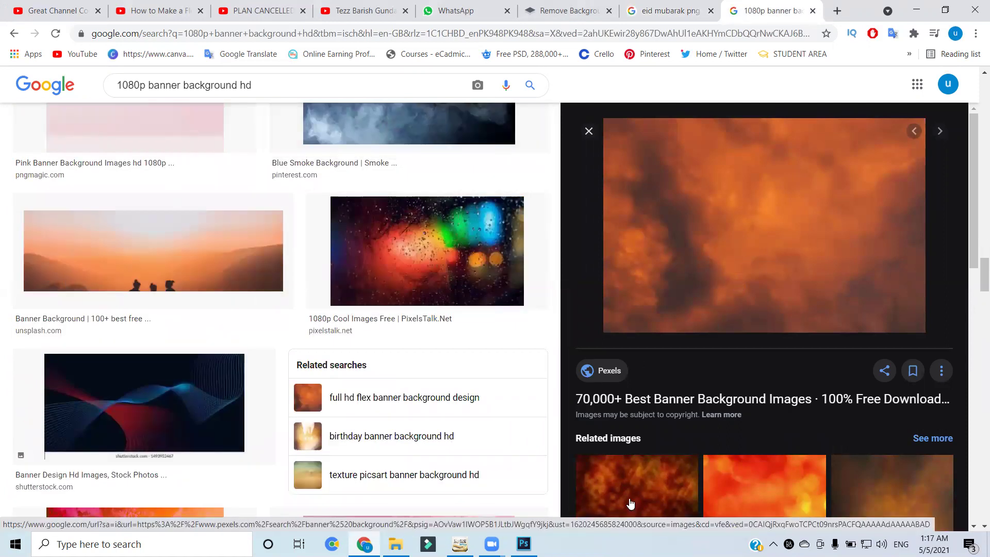
# Switch to InPage and select both lines of Urdu text on the page
pyautogui.click(460, 544)
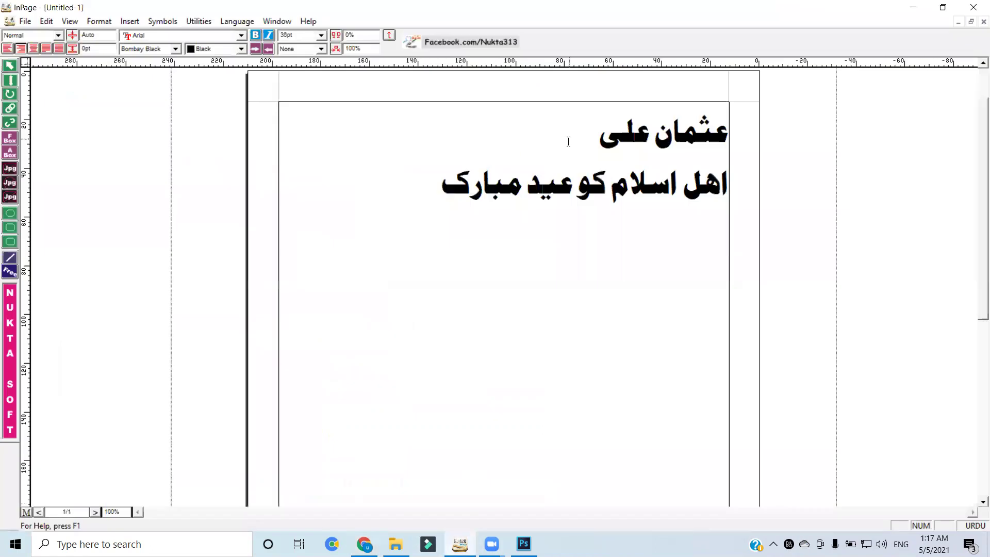
pyautogui.moveTo(594, 140); pyautogui.dragTo(726, 137)
pyautogui.click(726, 137)
pyautogui.tripleClick(432, 185)
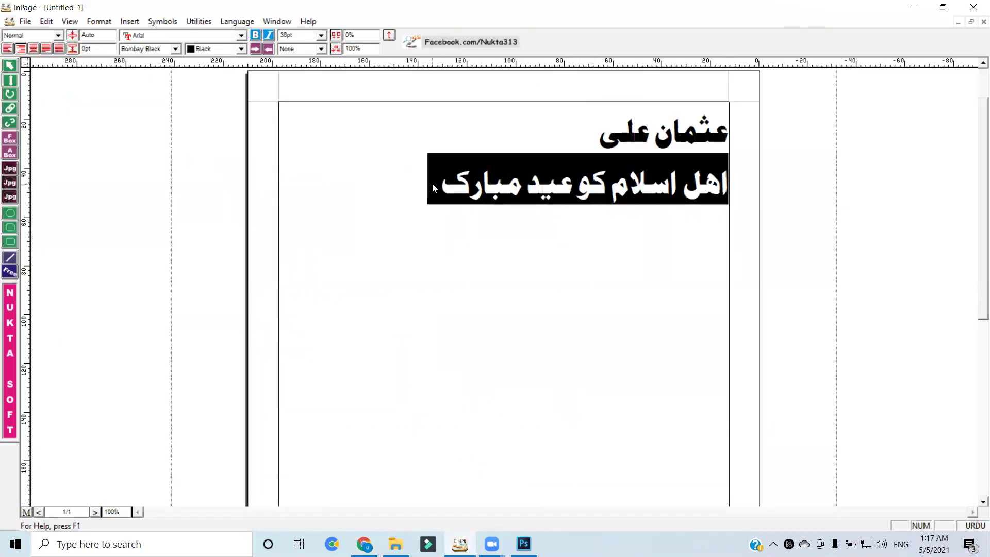
pyautogui.click(424, 217)
pyautogui.moveTo(440, 187); pyautogui.dragTo(751, 103)
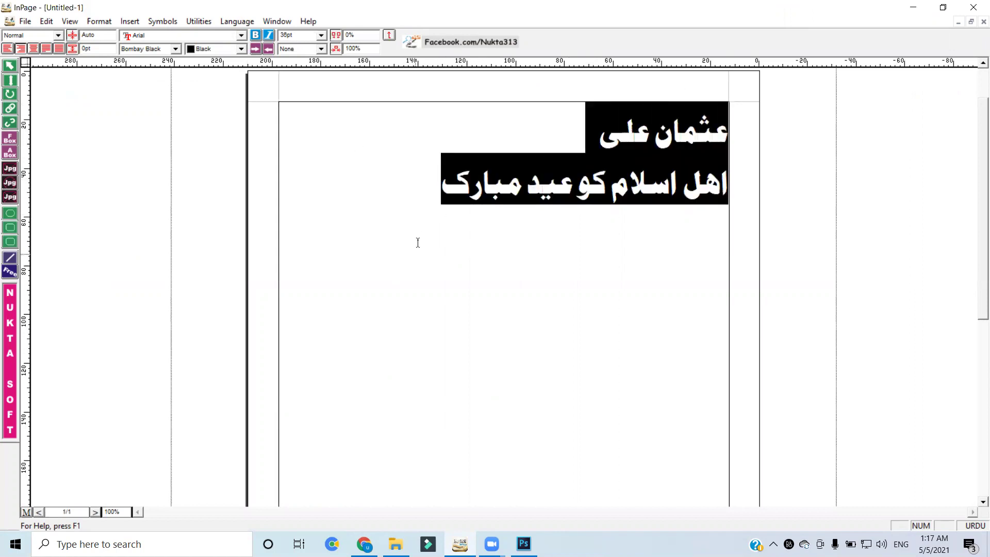
# Export page 1 to the Desktop as an Encapsulated PostScript picture named eid
pyautogui.click(25, 21)
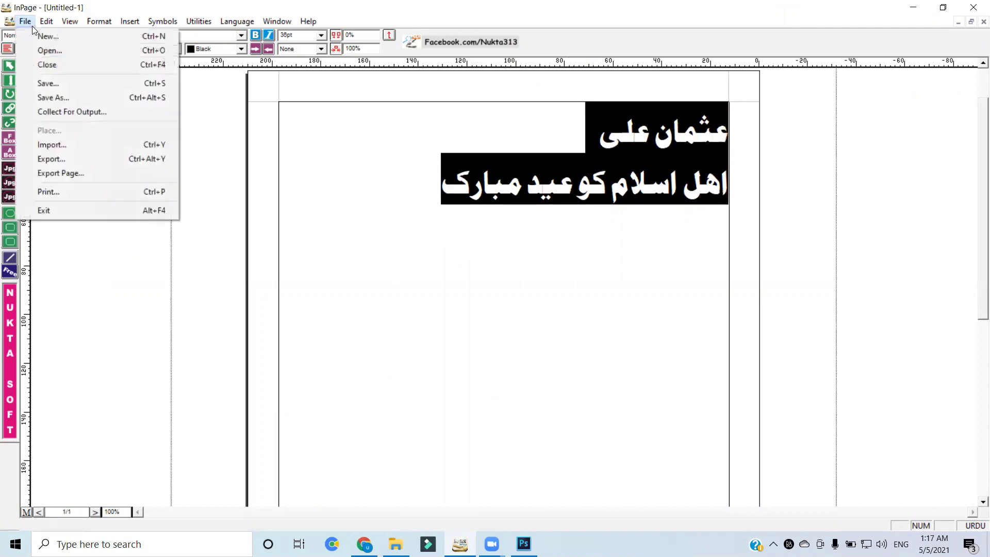
pyautogui.click(88, 172)
pyautogui.click(536, 256)
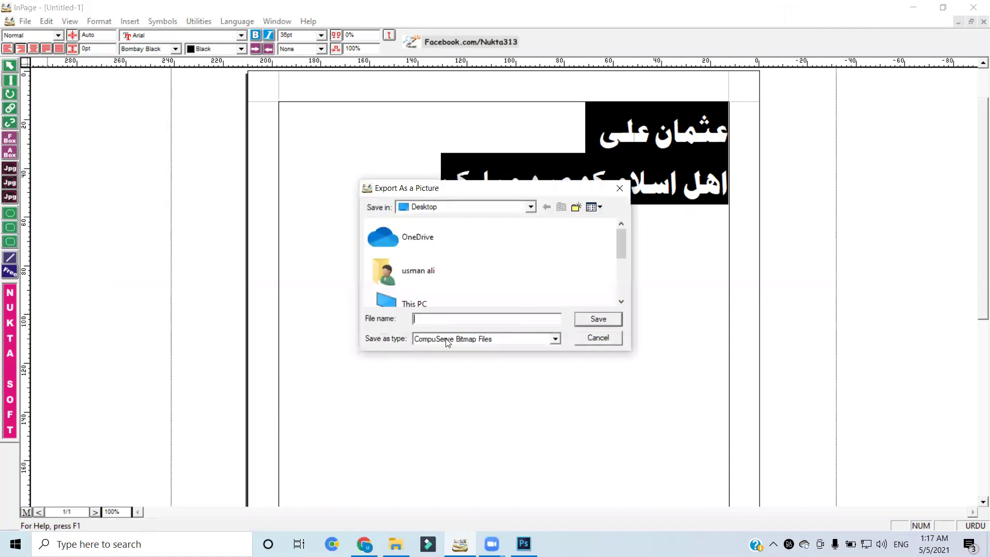
pyautogui.click(447, 339)
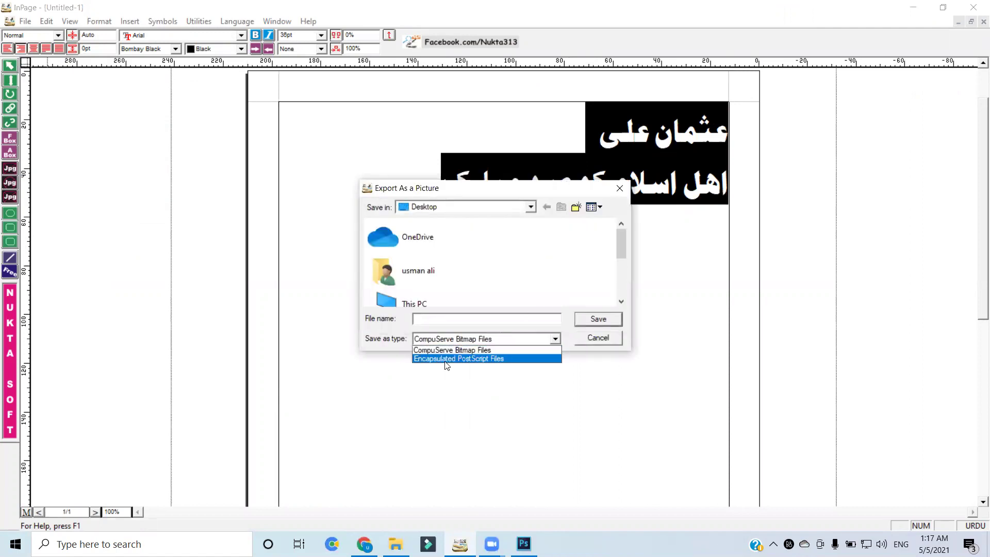
pyautogui.click(447, 359)
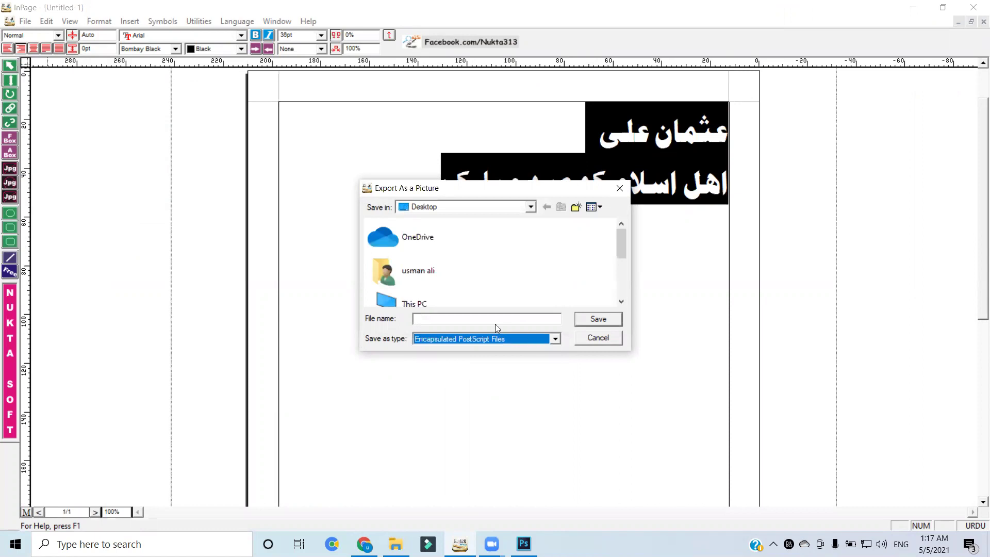
pyautogui.click(444, 318)
pyautogui.write('eid')
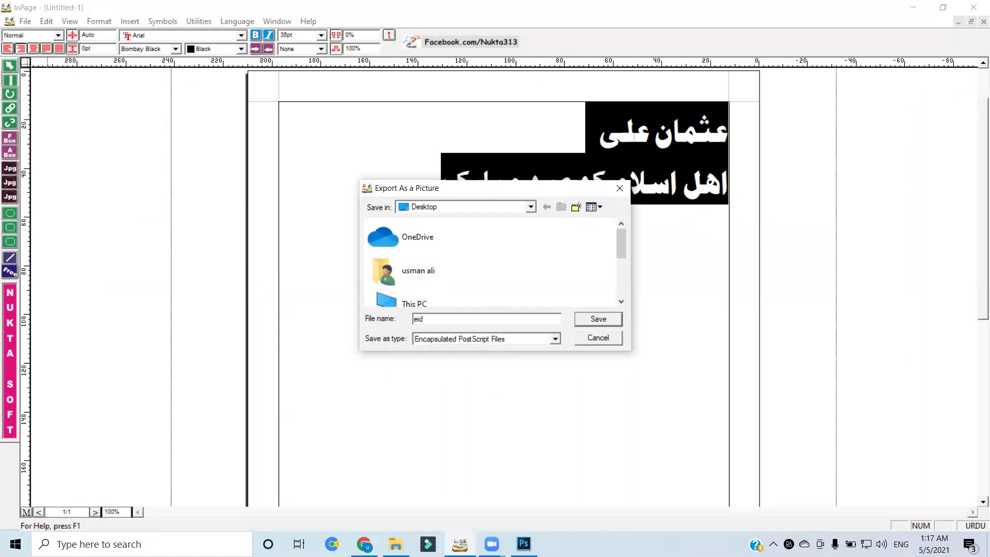
pyautogui.click(606, 322)
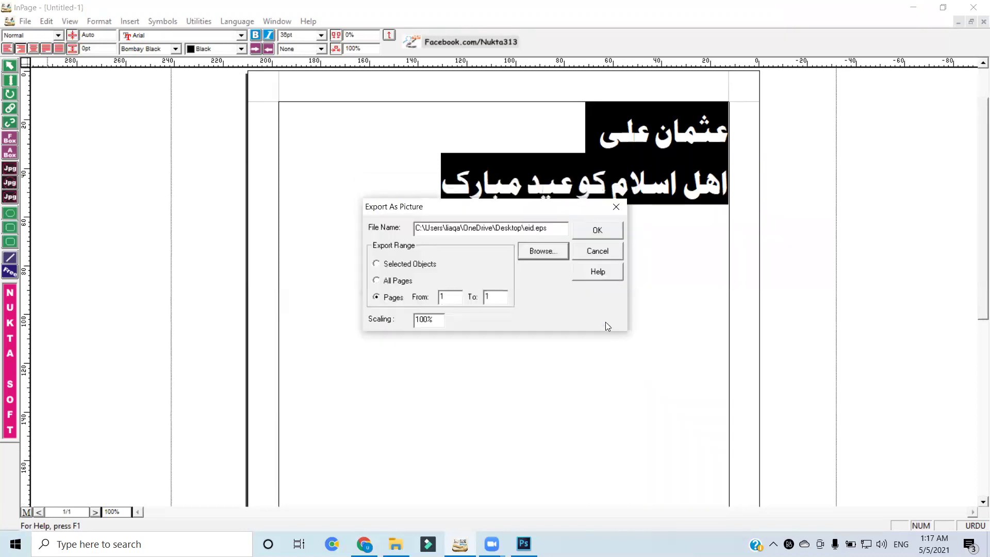
pyautogui.click(598, 230)
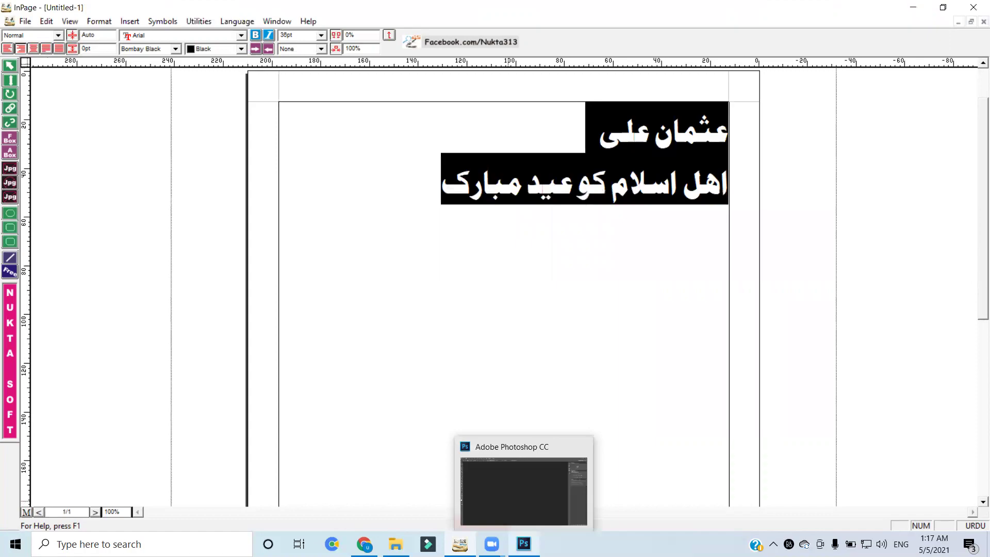
# Switch to Photoshop, create a landscape 3 x 2 inch document from the Photo preset, and activate the Move tool
pyautogui.click(524, 544)
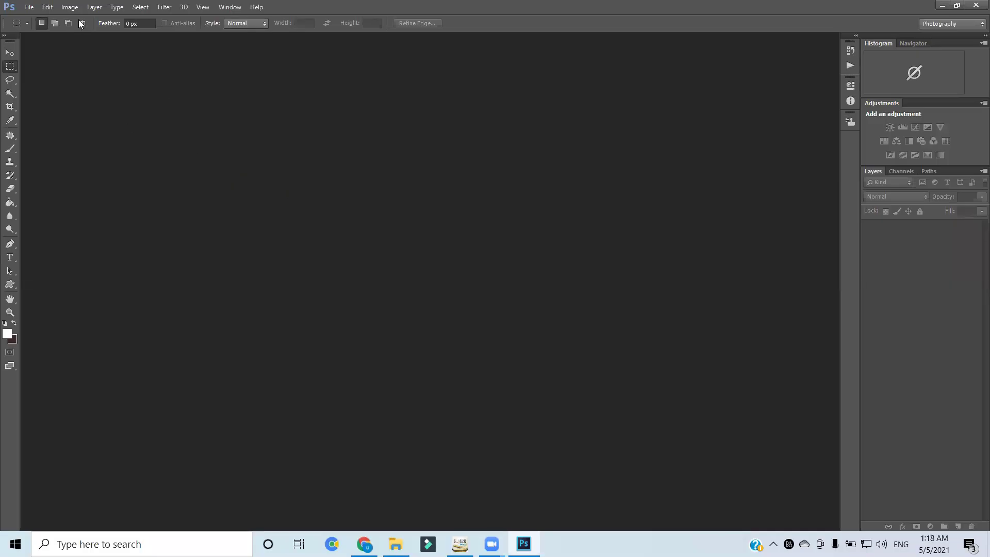
pyautogui.click(28, 7)
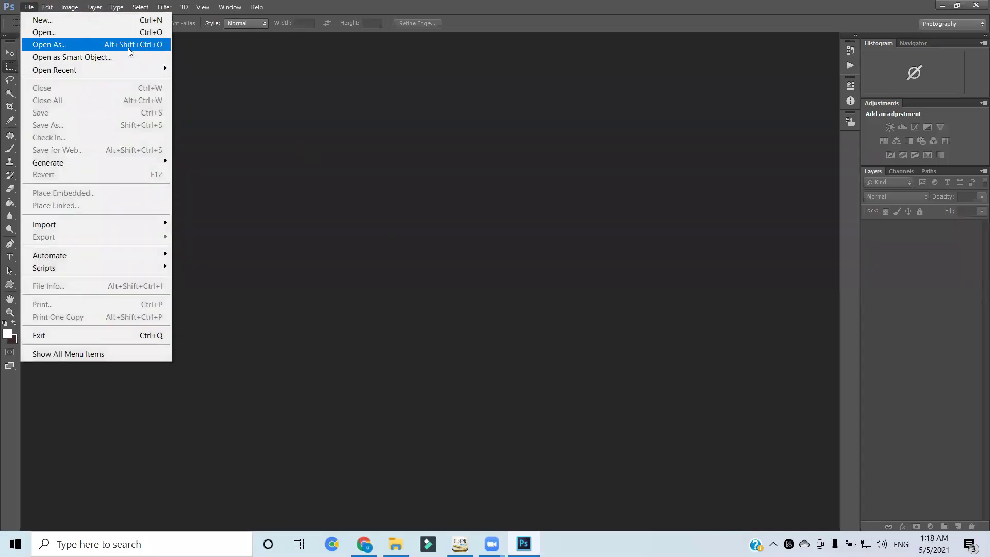
pyautogui.click(63, 24)
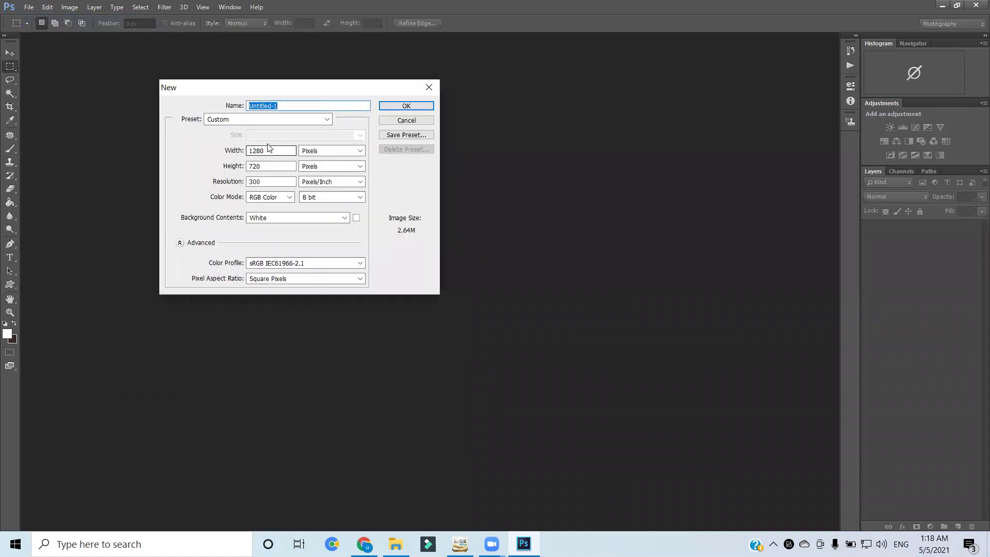
pyautogui.click(265, 119)
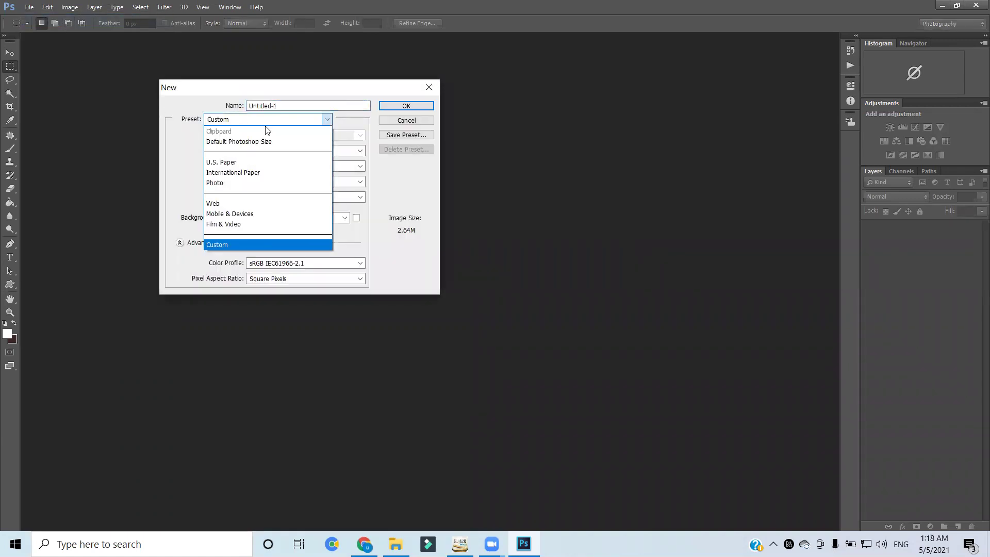
pyautogui.click(248, 183)
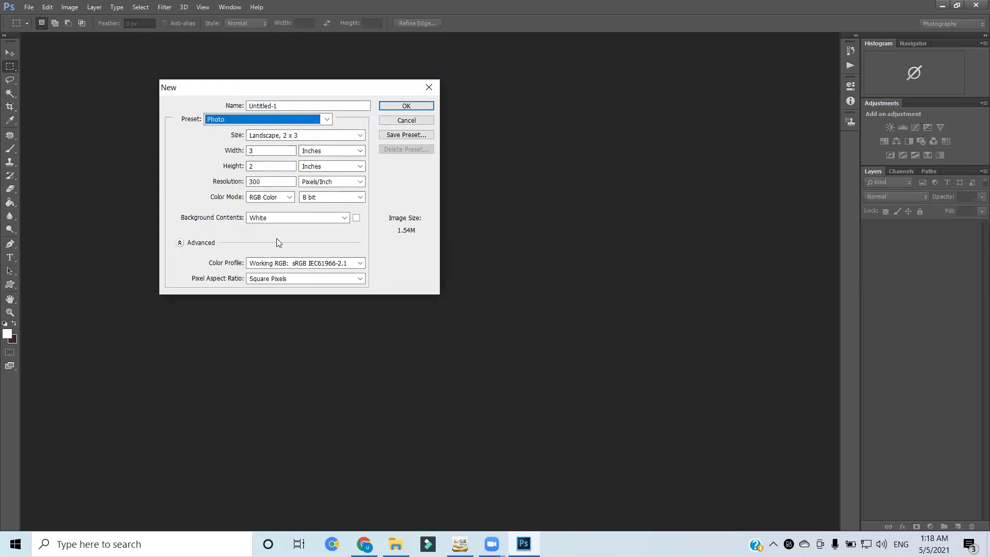
pyautogui.click(407, 106)
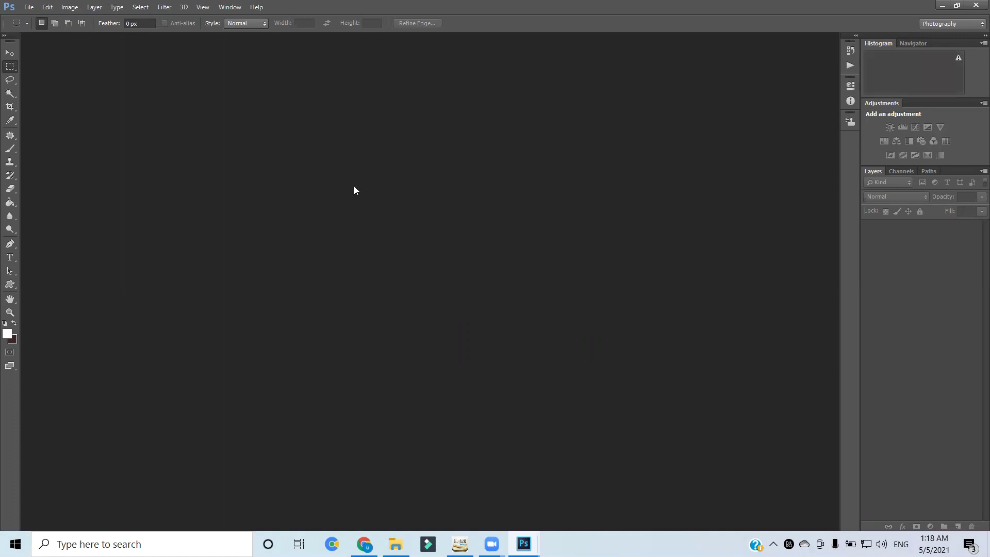
pyautogui.press('v')
pyautogui.moveTo(184, 38); pyautogui.dragTo(314, 39)
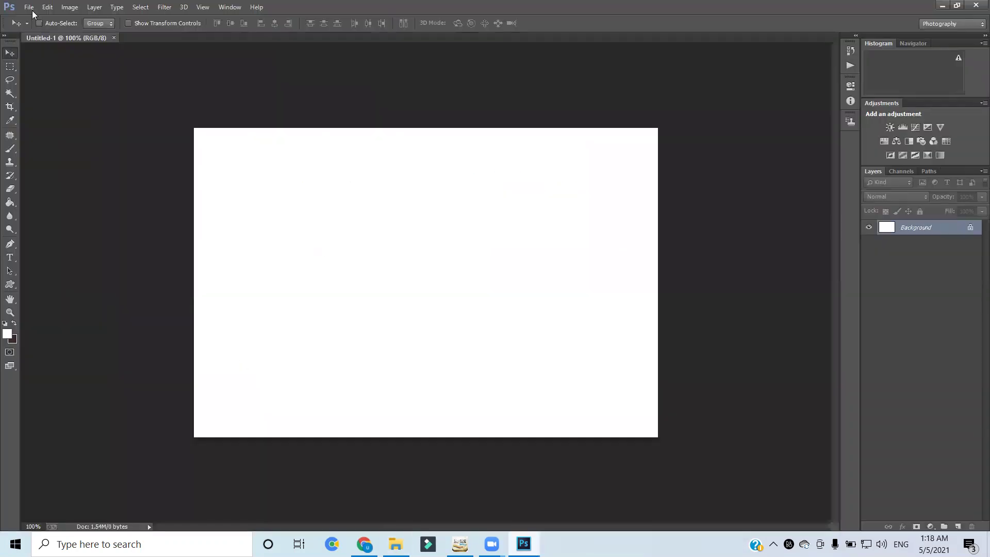
# Open the orange pexels background, crescent clipart, Eid calligraphy, lantern garland and 1-min-removebg-preview portrait images together from the Downloads folder
pyautogui.click(29, 8)
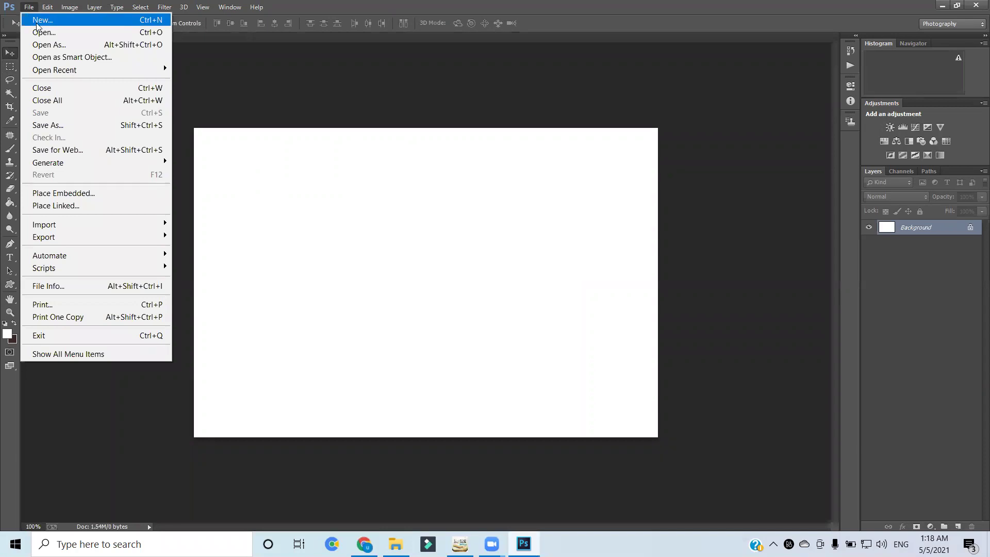
pyautogui.click(56, 35)
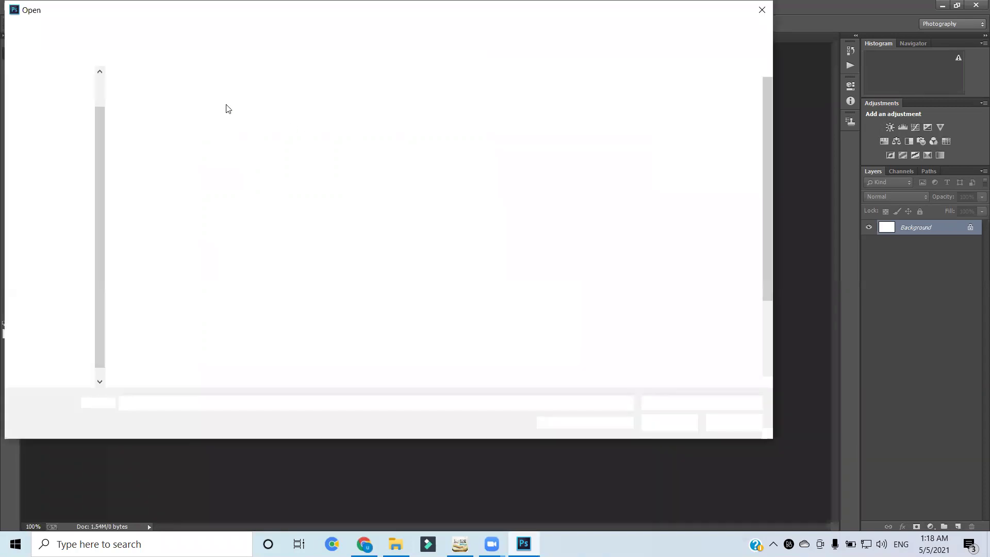
pyautogui.click(39, 75)
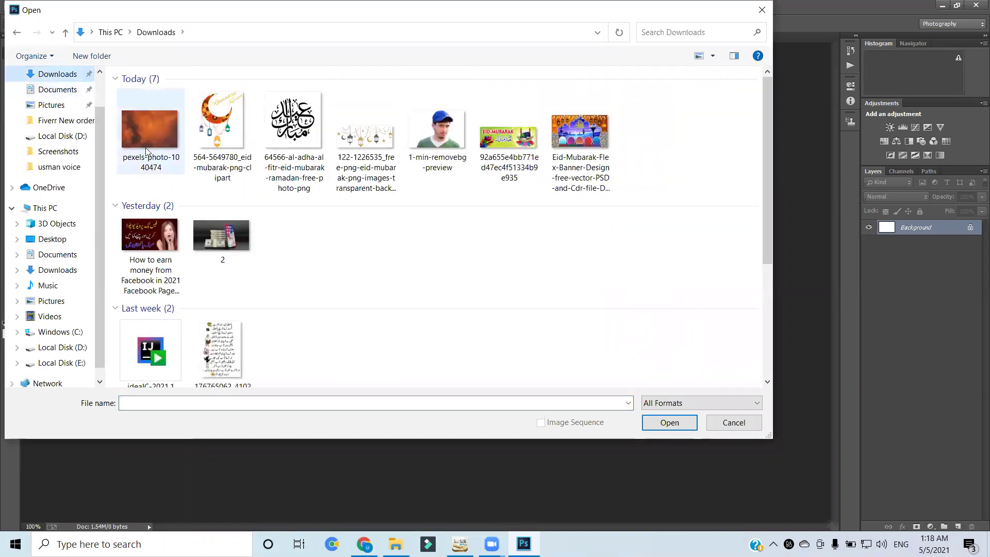
pyautogui.click(146, 151)
pyautogui.keyDown('ctrl'); pyautogui.click(222, 129); pyautogui.keyUp('ctrl')
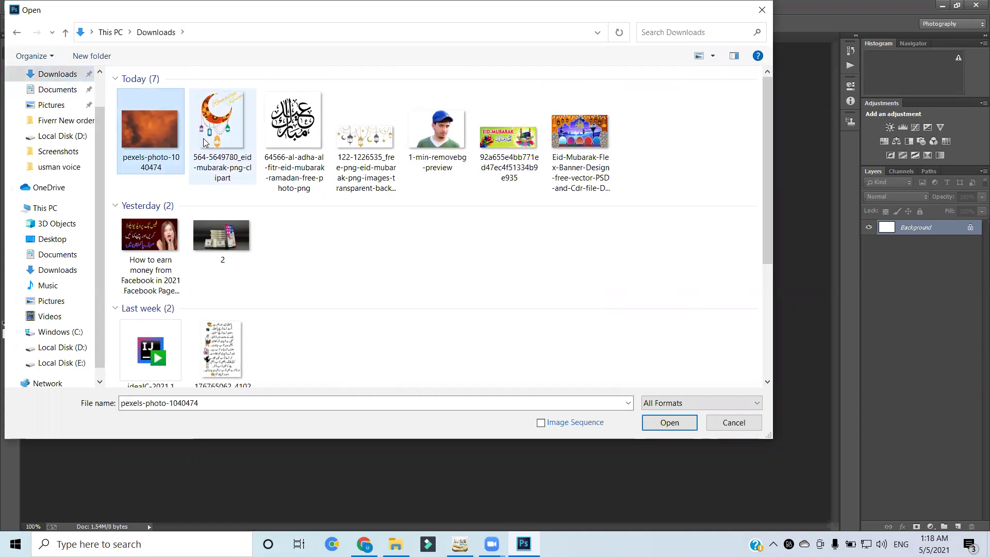
pyautogui.keyDown('ctrl'); pyautogui.click(294, 129); pyautogui.keyUp('ctrl')
pyautogui.keyDown('ctrl'); pyautogui.click(366, 136); pyautogui.keyUp('ctrl')
pyautogui.keyDown('ctrl'); pyautogui.click(463, 141); pyautogui.keyUp('ctrl')
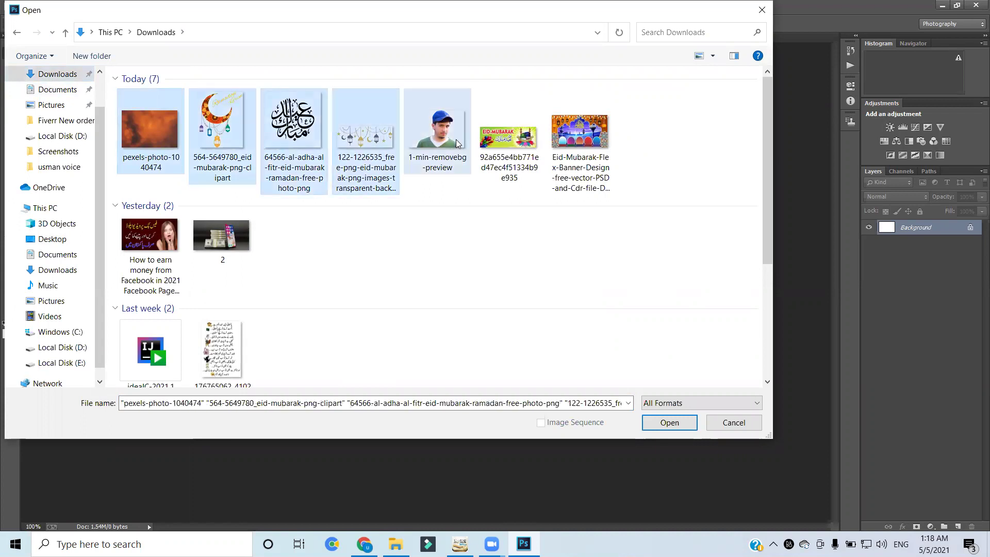
pyautogui.click(665, 423)
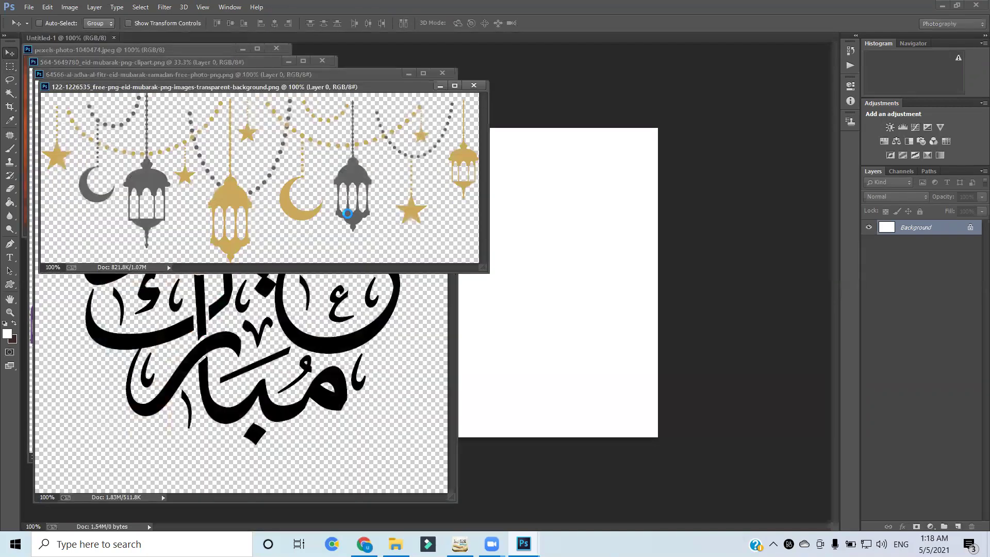
# Dock the floating lantern garland, Eid calligraphy and crescent clipart windows as tabs in the main document area
pyautogui.moveTo(293, 102); pyautogui.dragTo(459, 37)
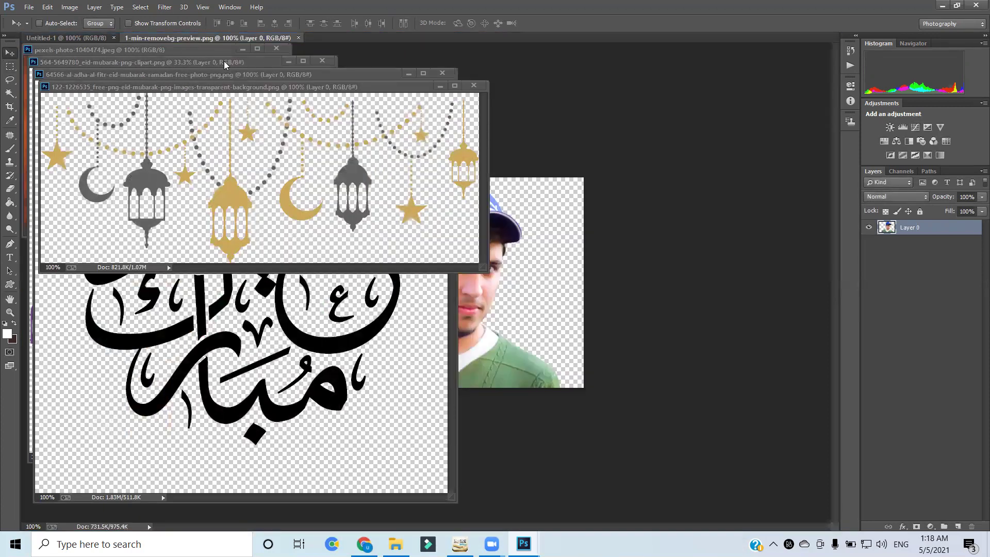
pyautogui.moveTo(244, 89); pyautogui.dragTo(500, 39)
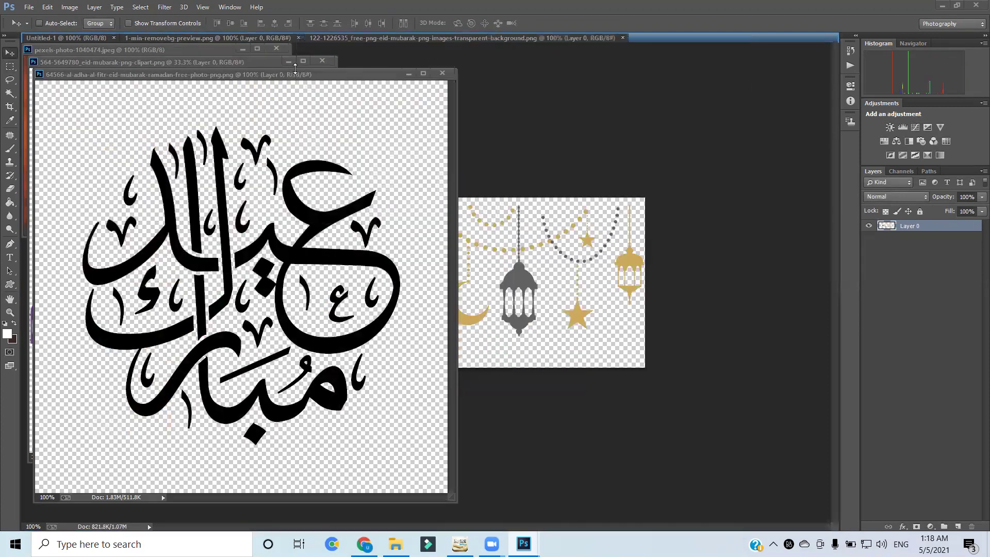
pyautogui.moveTo(297, 81); pyautogui.dragTo(636, 43)
pyautogui.moveTo(245, 61); pyautogui.dragTo(626, 37)
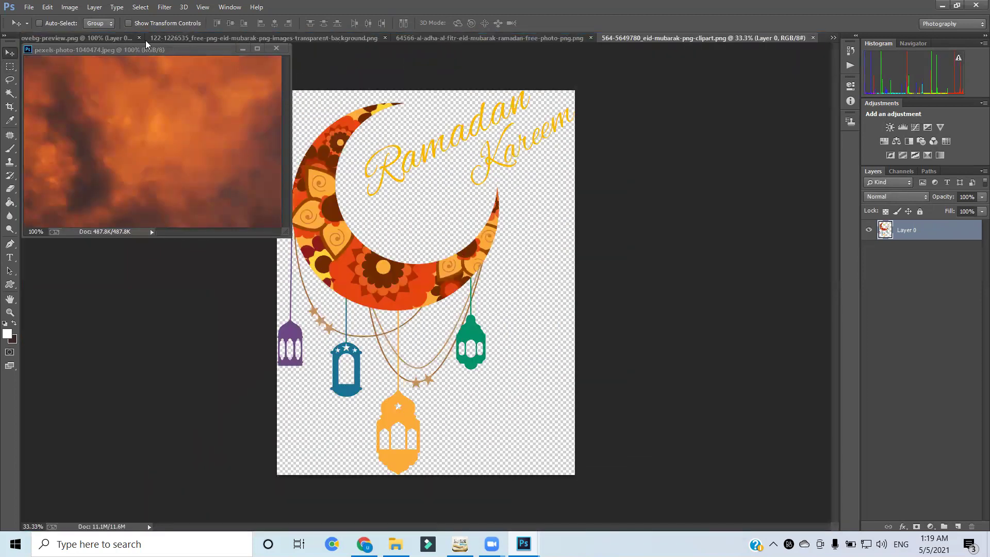
# Undock and minimize the 1-min-removebg-preview portrait window, and group the blank Untitled-1 document with the floating pexels background window
pyautogui.click(73, 37)
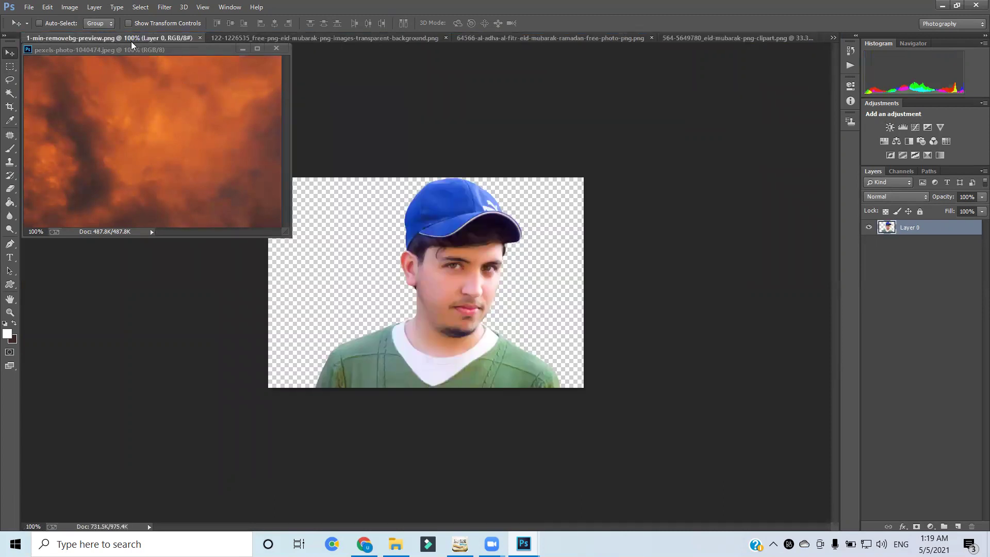
pyautogui.moveTo(118, 35); pyautogui.dragTo(302, 113)
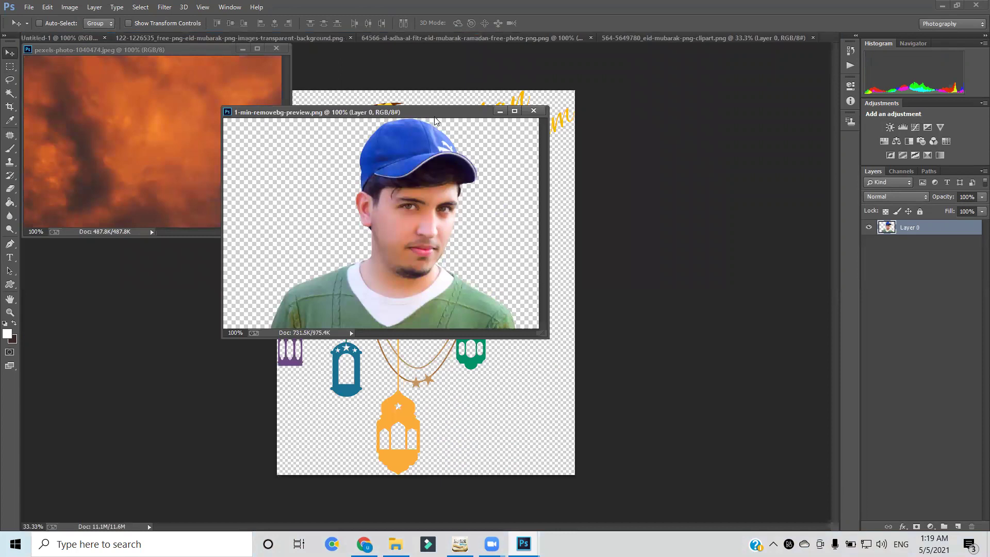
pyautogui.click(500, 112)
pyautogui.moveTo(92, 37)
pyautogui.mouseDown()
pyautogui.moveTo(214, 111)
pyautogui.moveTo(87, 54)
pyautogui.mouseUp()
# Undock and minimize the lantern garland window, and float the Eid calligraphy image in its own window
pyautogui.moveTo(195, 36); pyautogui.dragTo(347, 208)
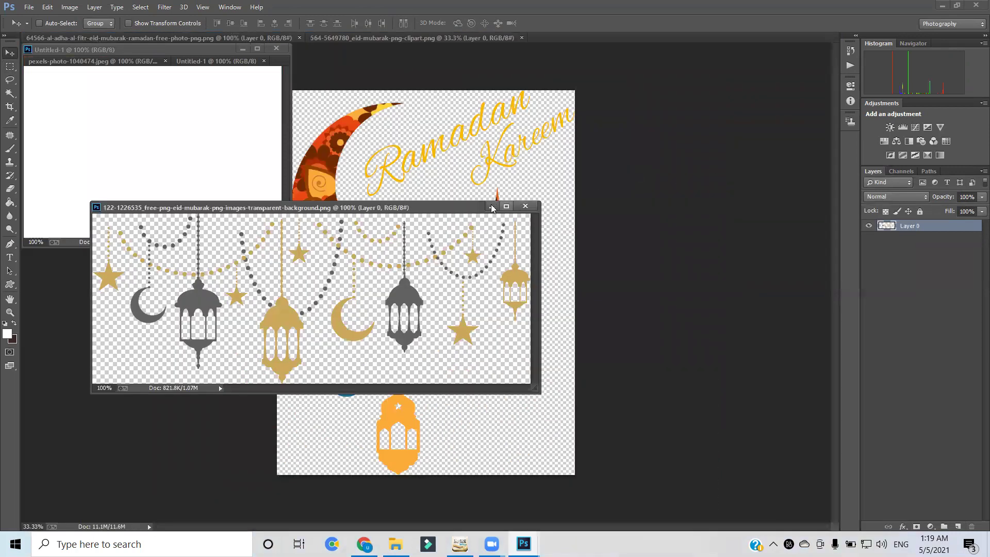
pyautogui.click(492, 206)
pyautogui.click(239, 38)
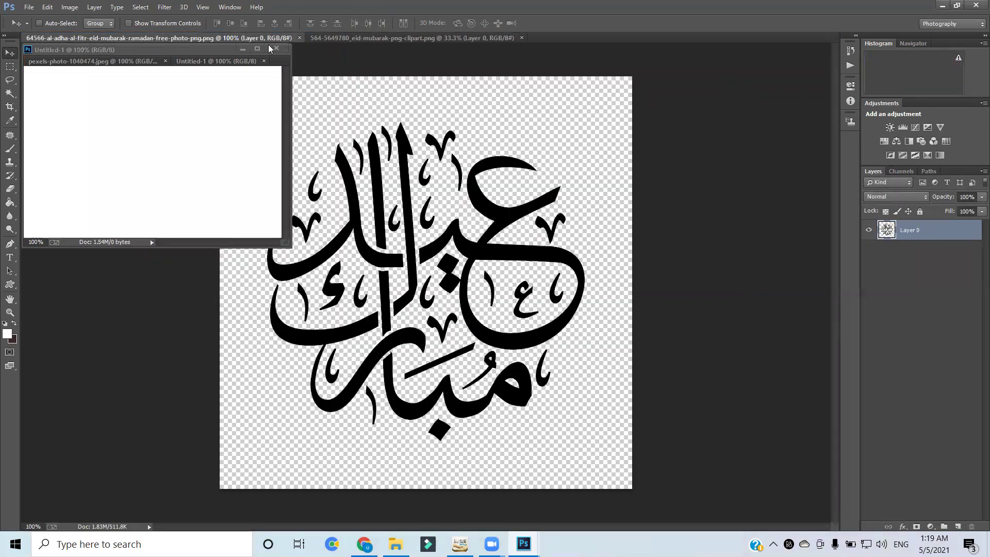
pyautogui.moveTo(271, 41); pyautogui.dragTo(530, 154)
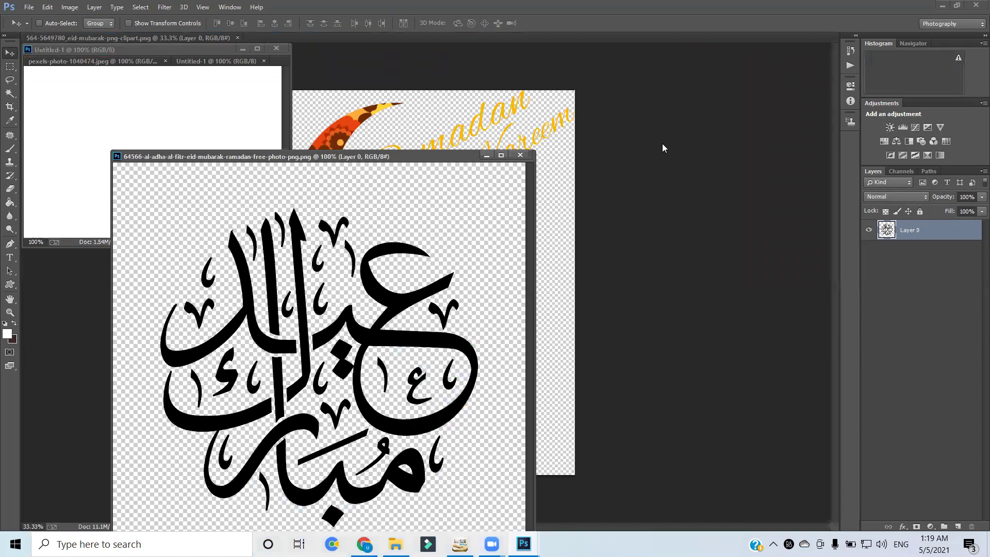
# Minimize the Eid calligraphy and undocked crescent clipart windows, and dock the pexels background and Untitled-1 documents in the main area
pyautogui.click(486, 155)
pyautogui.moveTo(119, 36); pyautogui.dragTo(221, 189)
pyautogui.moveTo(186, 50); pyautogui.dragTo(400, 40)
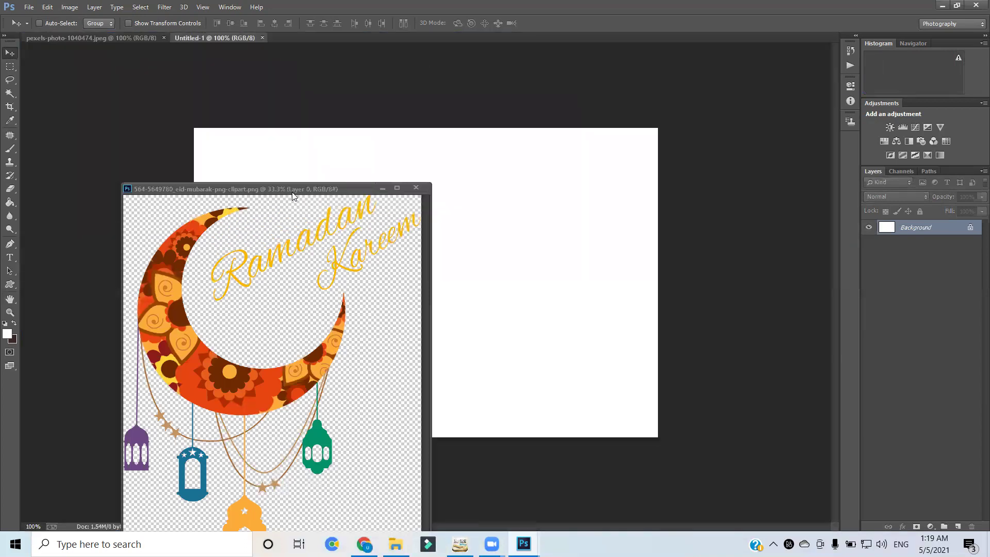
pyautogui.moveTo(307, 192); pyautogui.dragTo(195, 84)
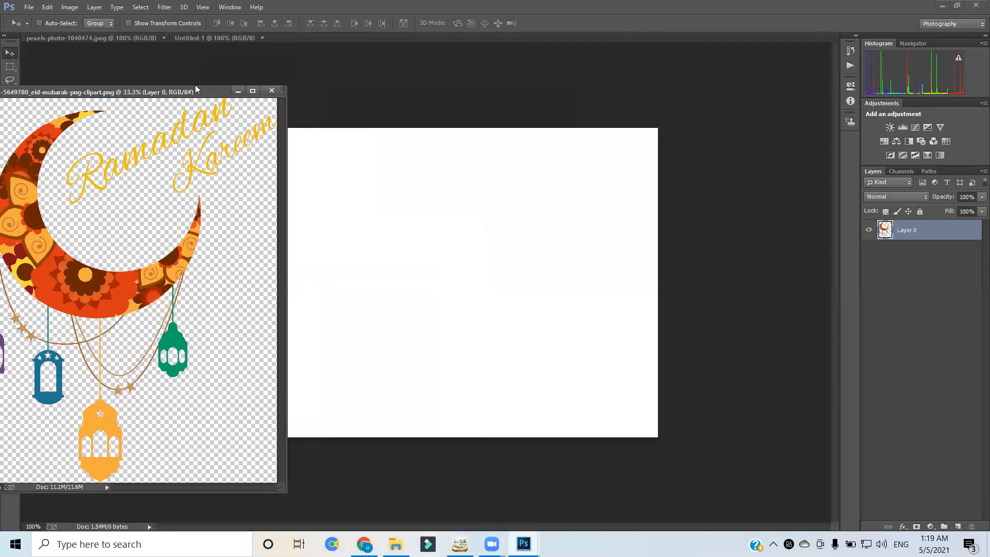
pyautogui.click(238, 91)
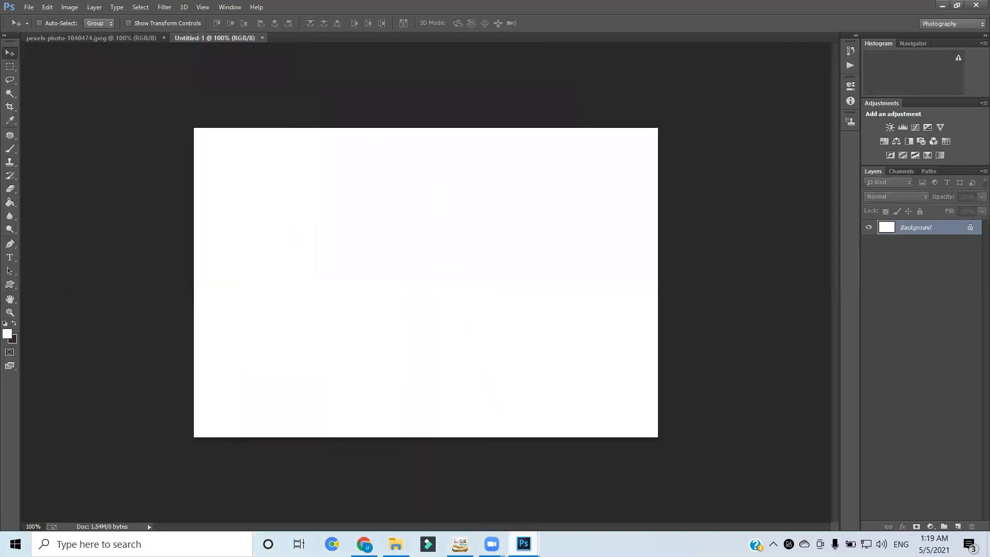
pyautogui.moveTo(524, 544)
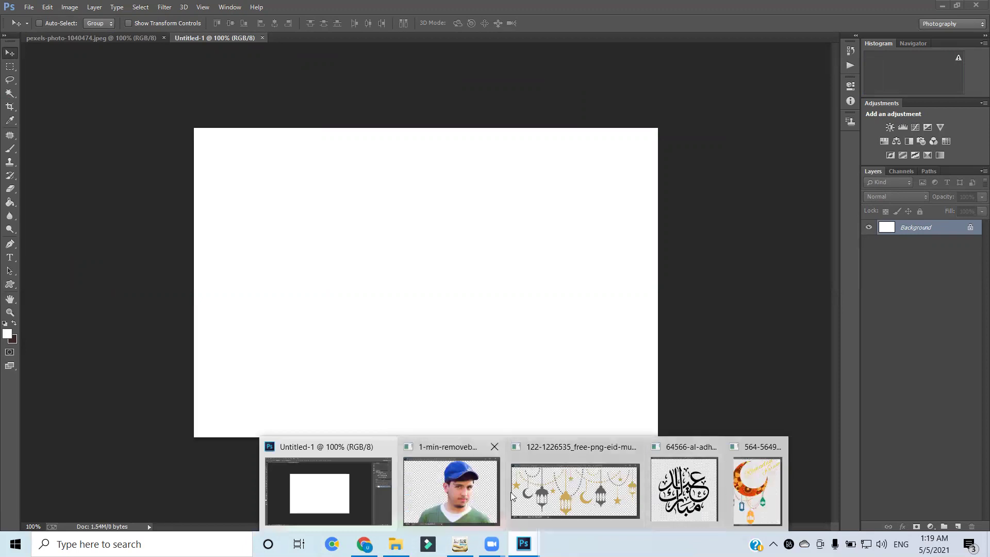
# Float the orange pexels background, copy it into the Untitled-1 canvas and close the source image
pyautogui.click(84, 38)
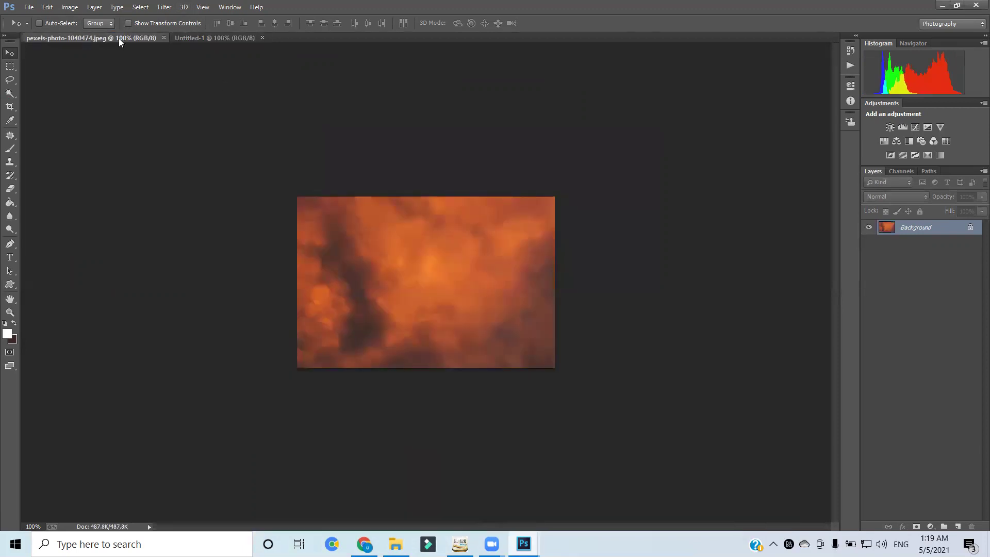
pyautogui.moveTo(118, 38); pyautogui.dragTo(255, 127)
pyautogui.moveTo(237, 234); pyautogui.dragTo(422, 277)
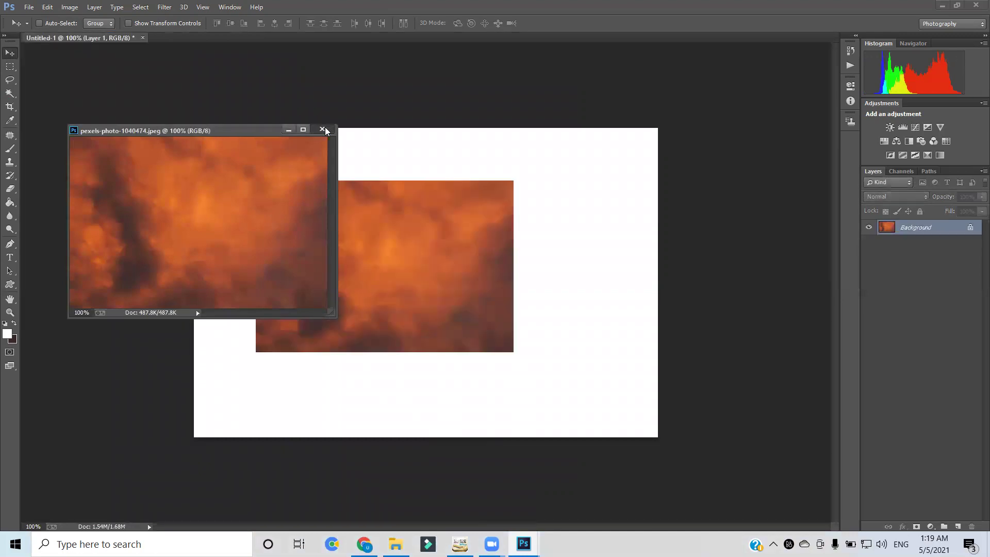
pyautogui.click(323, 129)
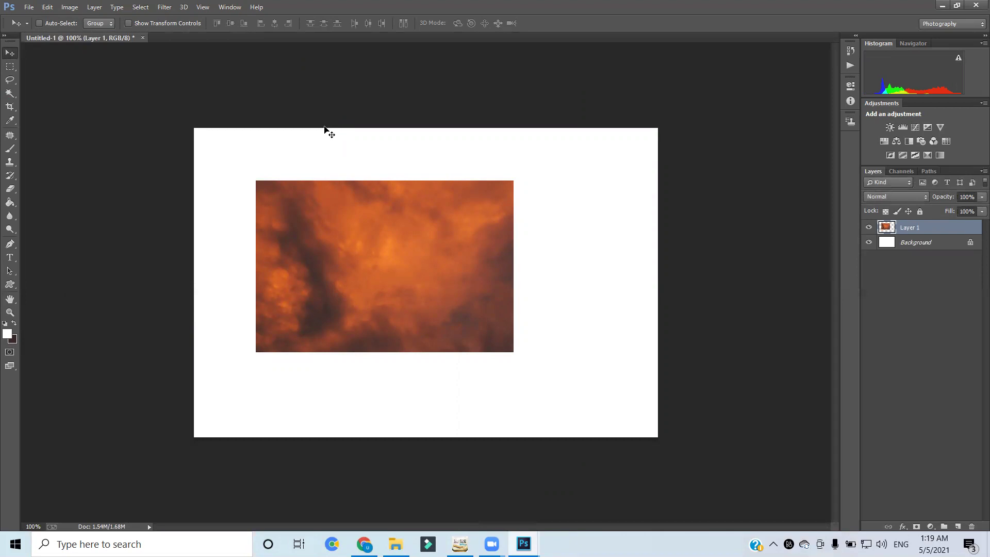
# Scale the orange background layer to about 203.6% and position it to cover the whole canvas
pyautogui.hotkey('ctrl', 't')
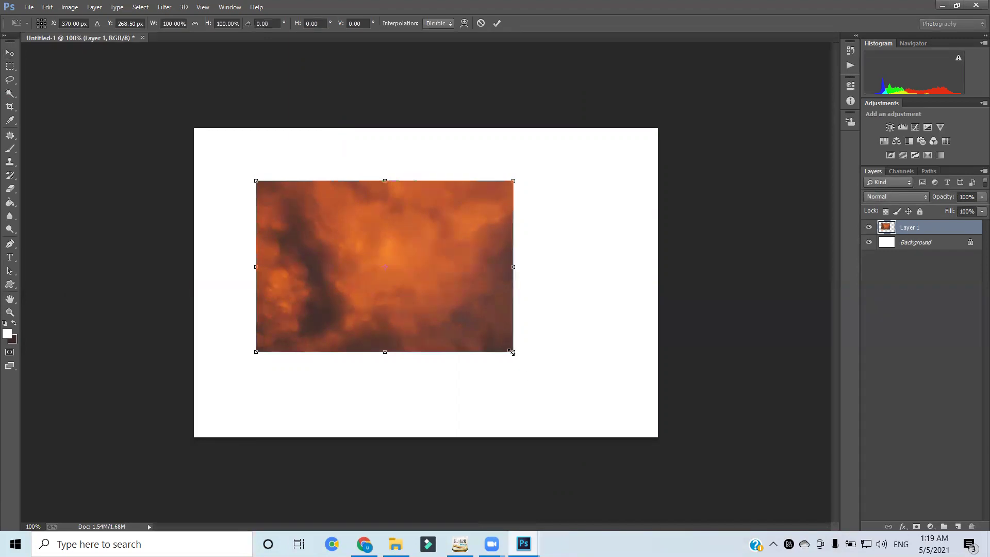
pyautogui.moveTo(526, 355); pyautogui.dragTo(655, 445)
pyautogui.moveTo(575, 387); pyautogui.dragTo(584, 412)
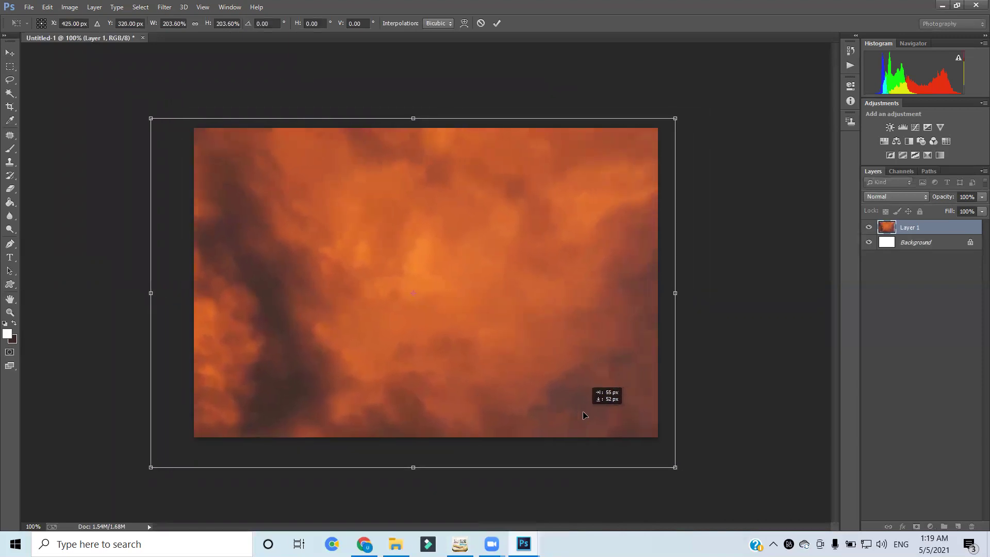
pyautogui.press('Return')
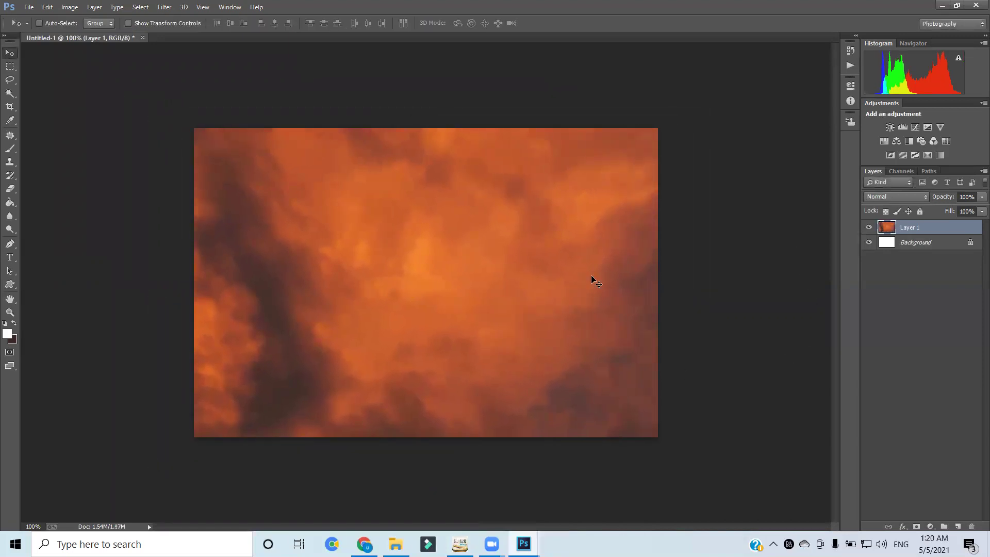
pyautogui.hotkey('alt', 'i')
pyautogui.press('a')
pyautogui.press('s')
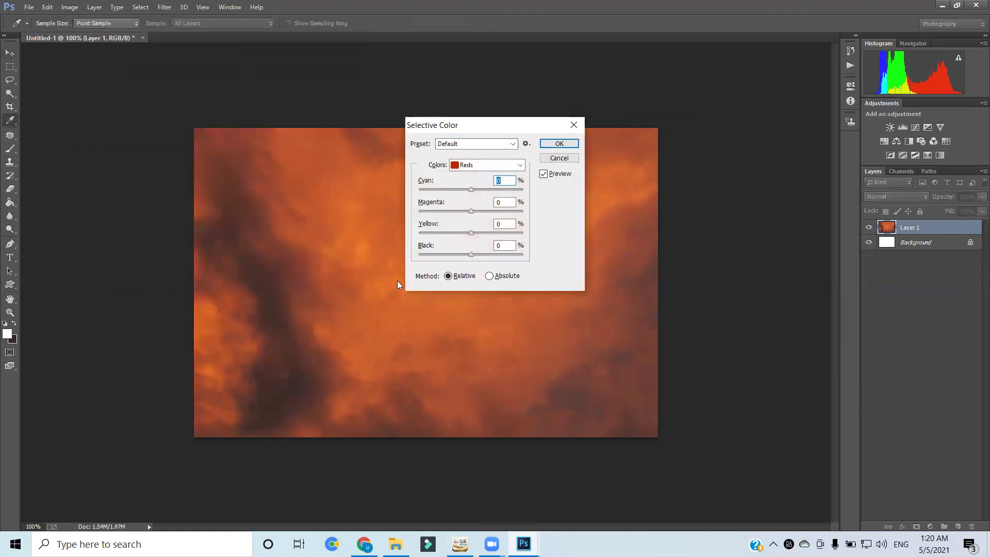
pyautogui.click(557, 157)
# Apply a Selective Color adjustment to the orange background with Black at +6% for the Blacks range
pyautogui.hotkey('alt', 'i')
pyautogui.press('a')
pyautogui.press('s')
pyautogui.click(467, 165)
pyautogui.click(485, 255)
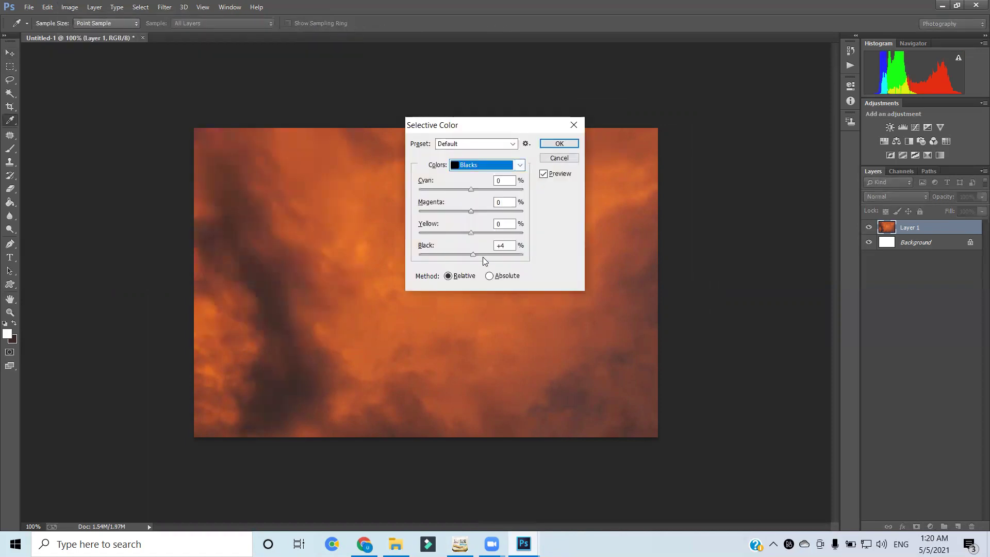
pyautogui.click(483, 255)
pyautogui.moveTo(483, 257); pyautogui.dragTo(474, 261)
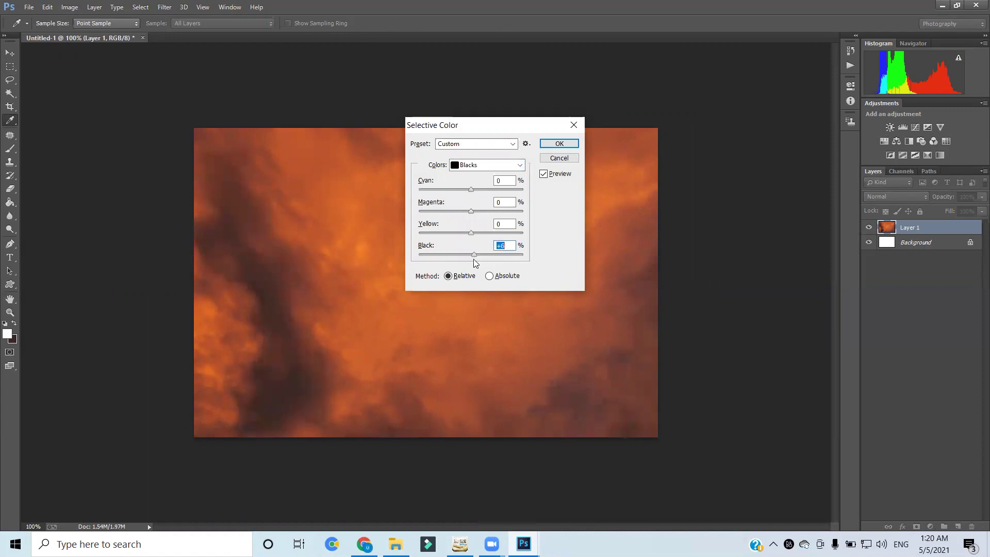
pyautogui.press('Return')
# Try a strong saturation boost with Vibrance on the orange background layer, and undo the adjustment
pyautogui.hotkey('alt', 'i')
pyautogui.press('a')
pyautogui.press('v')
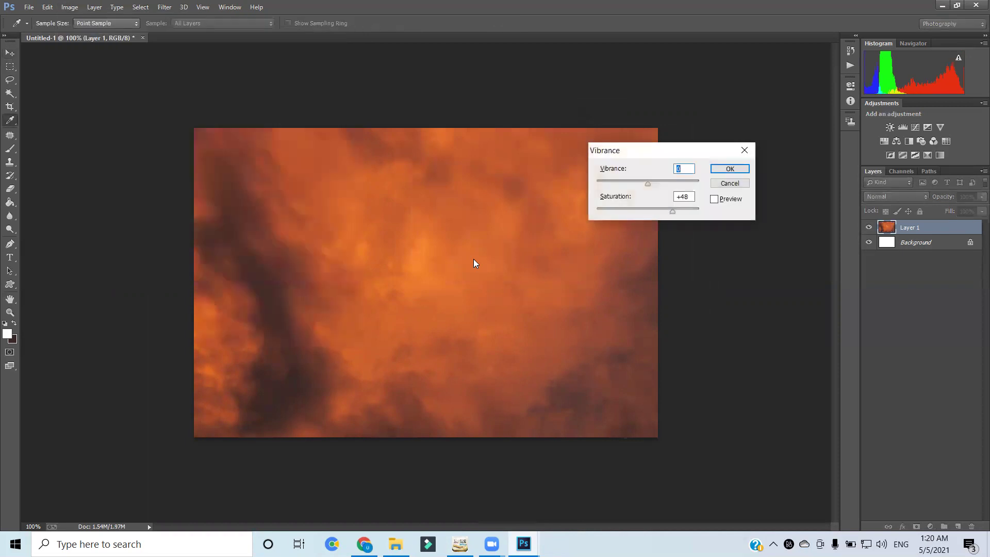
pyautogui.moveTo(684, 212); pyautogui.dragTo(619, 223)
pyautogui.click(730, 169)
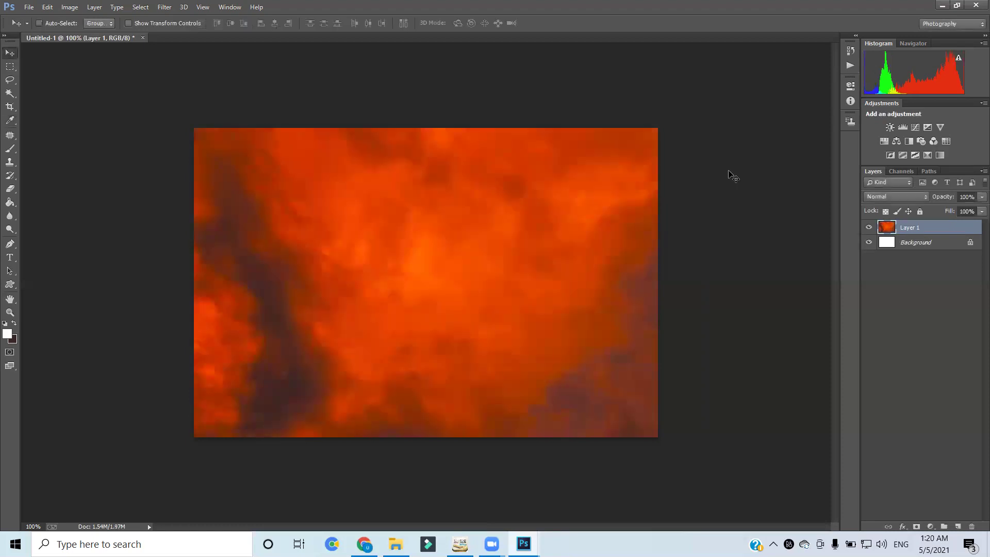
pyautogui.hotkey('ctrl', 'z')
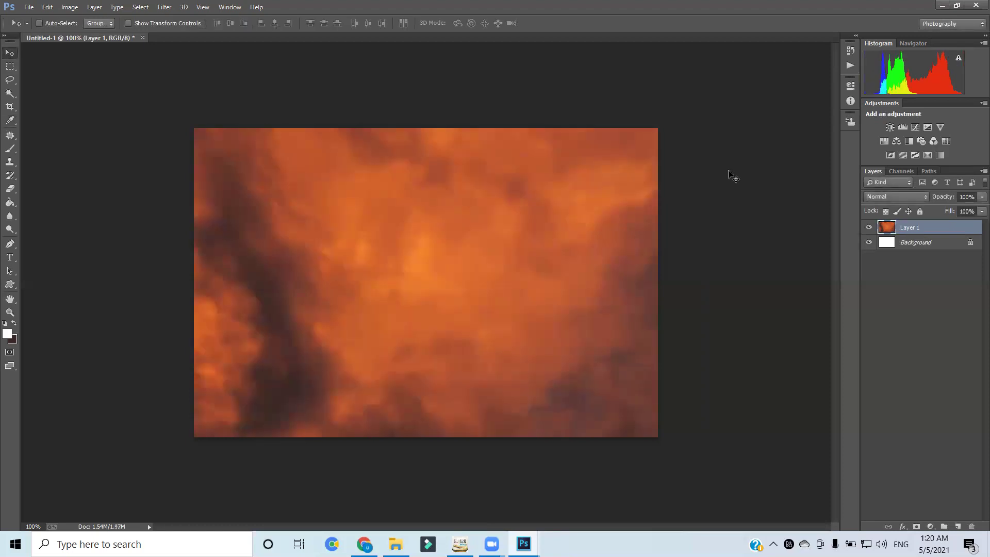
# Apply a Vibrance adjustment with only slightly raised saturation to the orange background layer
pyautogui.hotkey('alt', 'i')
pyautogui.press('j')
pyautogui.press('v')
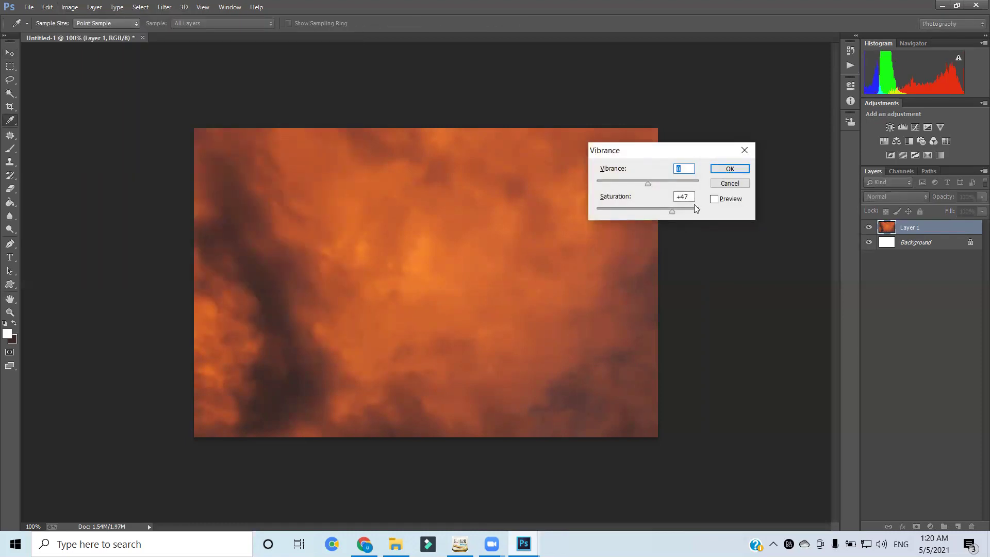
pyautogui.moveTo(665, 210); pyautogui.dragTo(652, 213)
pyautogui.click(730, 169)
pyautogui.press('v')
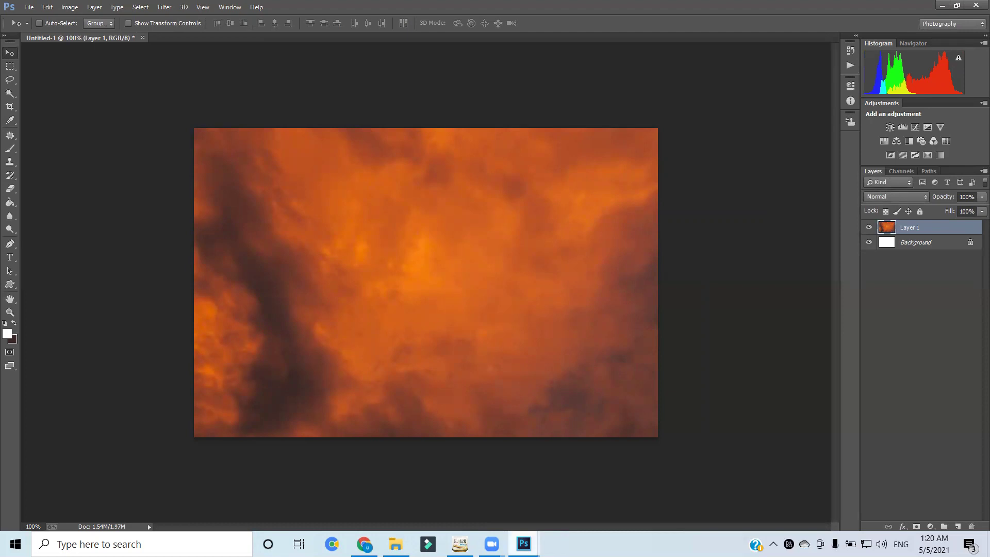
# Restore the minimized lantern garland image, copy it onto the upper part of the banner and close the source
pyautogui.moveTo(524, 544)
pyautogui.click(583, 496)
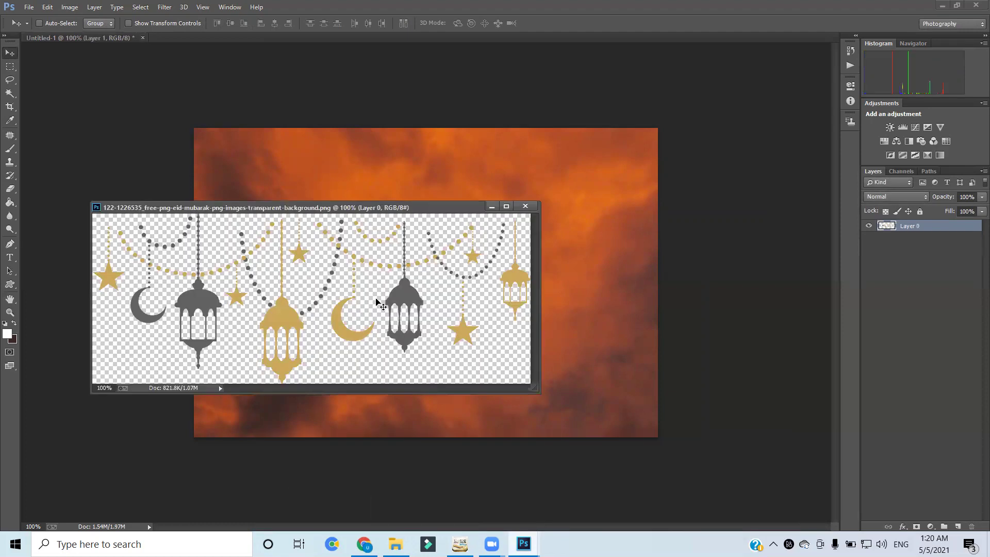
pyautogui.moveTo(417, 295); pyautogui.dragTo(513, 216)
pyautogui.click(526, 206)
# Enlarge the lantern garland slightly to span the banner's width and move it up against the top edge
pyautogui.hotkey('ctrl', 't')
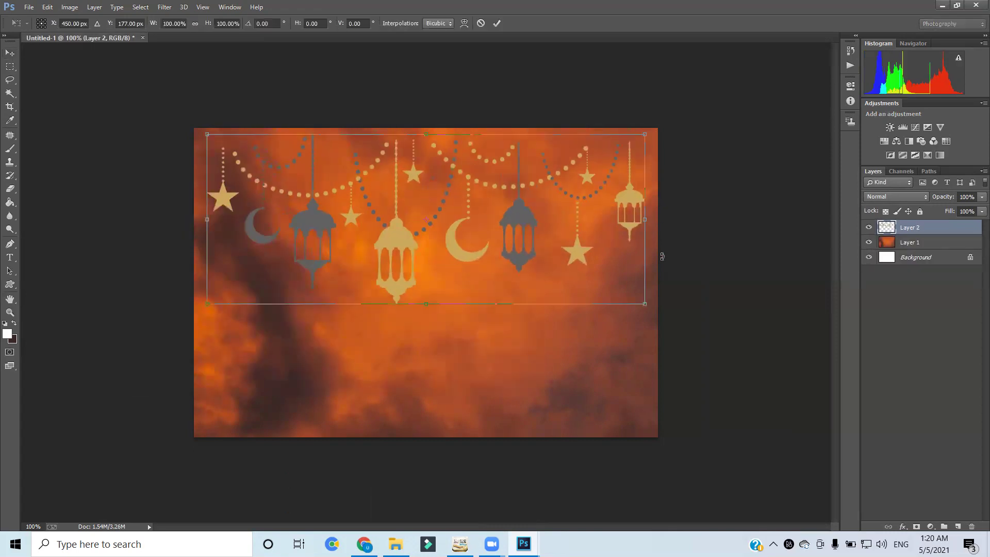
pyautogui.moveTo(644, 305); pyautogui.dragTo(655, 308)
pyautogui.moveTo(511, 241); pyautogui.dragTo(514, 218)
pyautogui.press('Return')
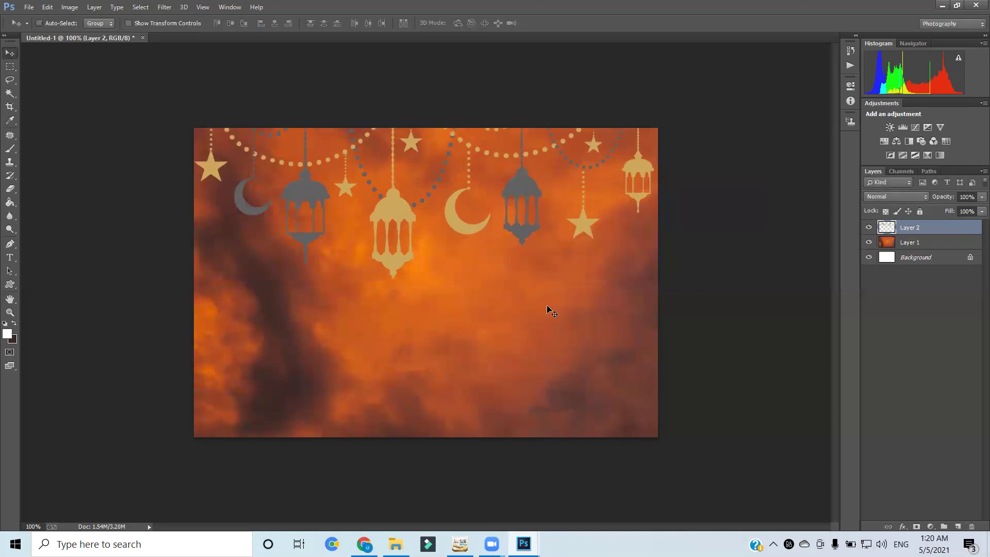
# Nudge the lantern garland about 12 px further up so its strings hang from the banner's top edge
pyautogui.press('Up')
pyautogui.press('Up')
pyautogui.press('Up')
pyautogui.press('Up')
pyautogui.press('Up')
pyautogui.press('Up')
pyautogui.press('Up')
pyautogui.press('Up')
pyautogui.press('Up')
pyautogui.press('Up')
pyautogui.press('Up')
pyautogui.press('Up')
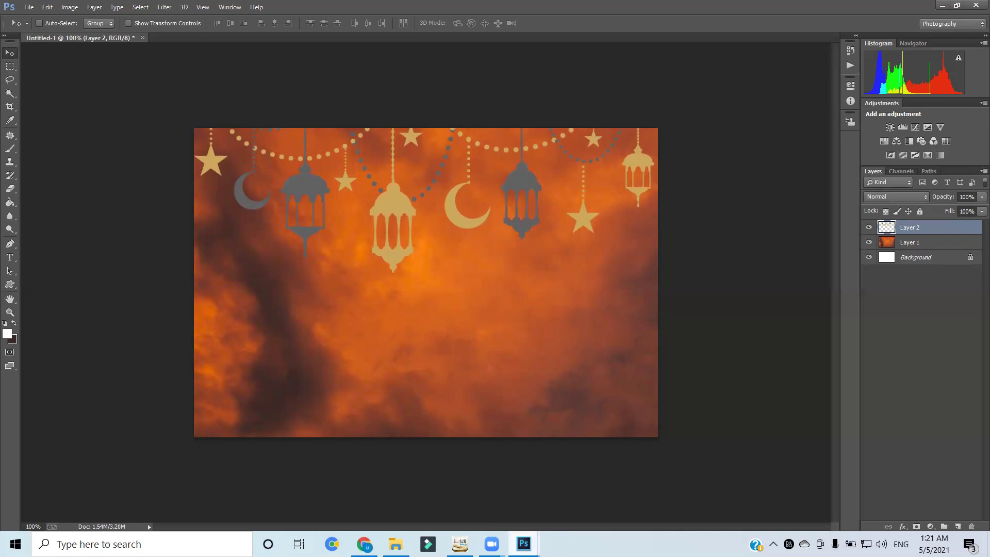
# Restore the minimized Eid calligraphy image, copy it onto the banner and close the source
pyautogui.moveTo(523, 544)
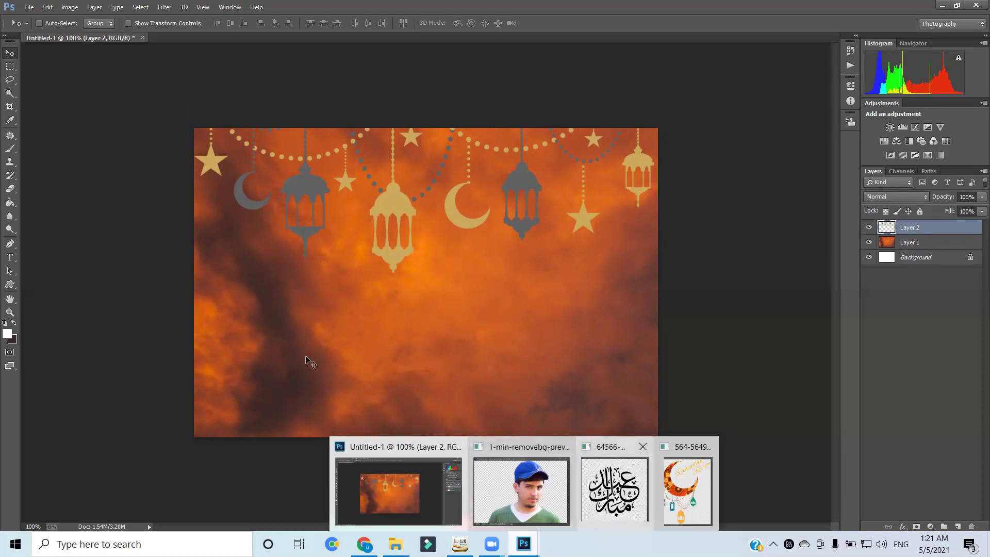
pyautogui.click(614, 489)
pyautogui.moveTo(377, 340); pyautogui.dragTo(597, 287)
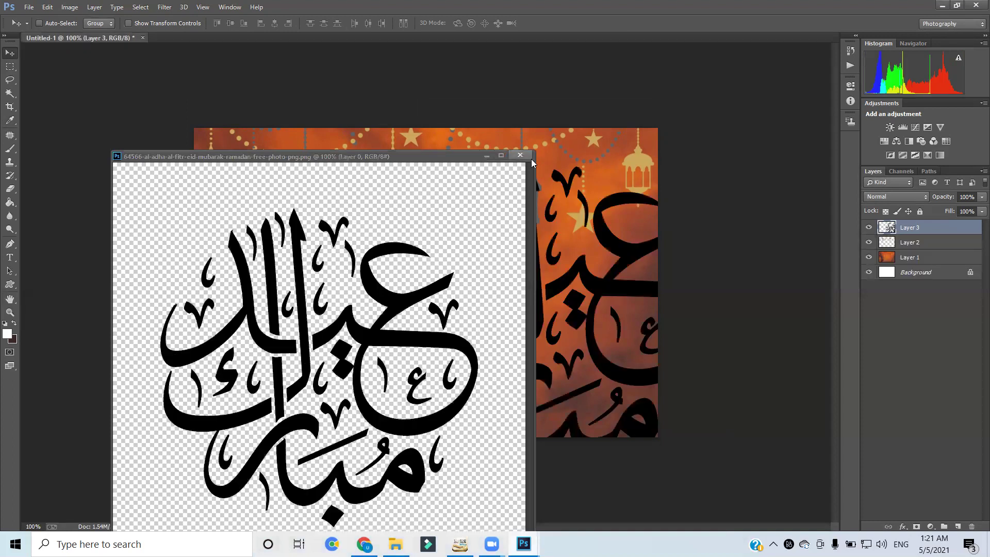
pyautogui.click(520, 155)
# Scale the Eid calligraphy down and place it in the lower-left area of the banner below the lanterns
pyautogui.hotkey('ctrl', 't')
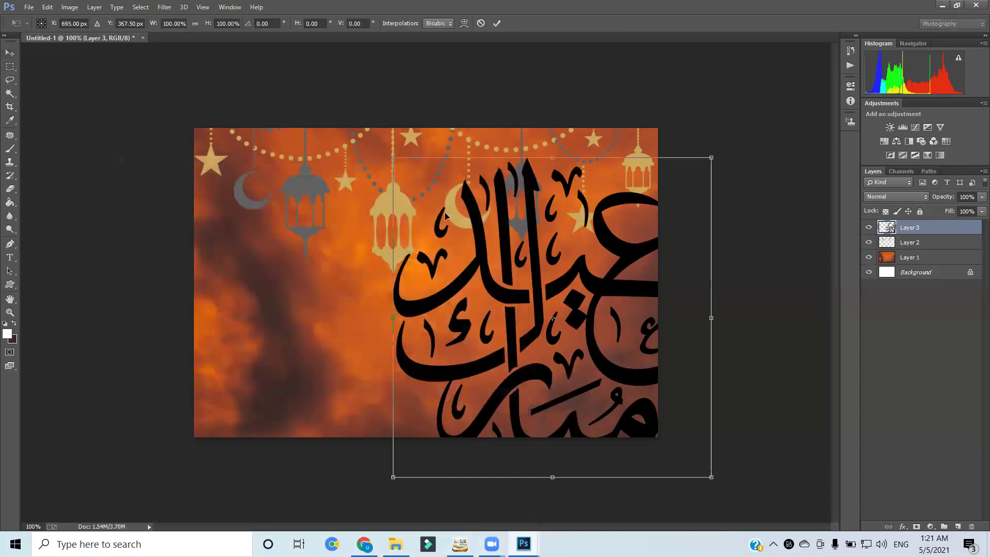
pyautogui.moveTo(424, 177); pyautogui.dragTo(504, 232)
pyautogui.press('Return')
pyautogui.moveTo(559, 324); pyautogui.dragTo(286, 338)
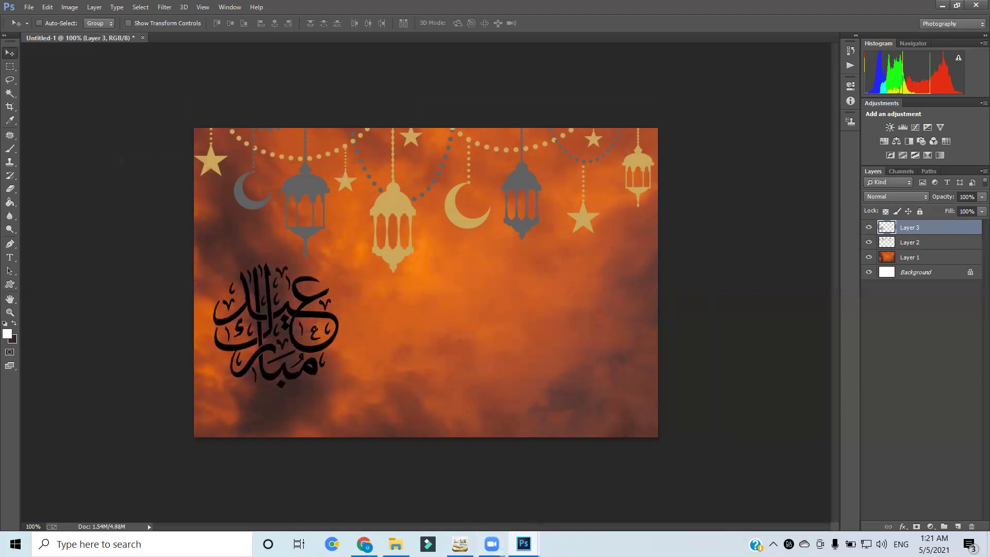
# Restore the minimized Ramadan Kareem crescent clipart, copy it onto the banner and close the source
pyautogui.moveTo(523, 544)
pyautogui.click(632, 491)
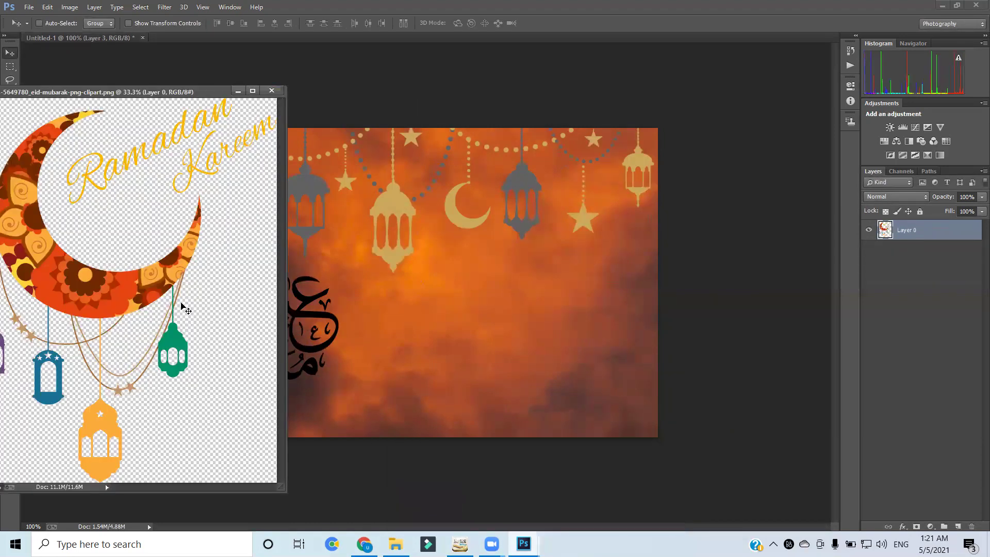
pyautogui.moveTo(399, 320); pyautogui.dragTo(453, 311)
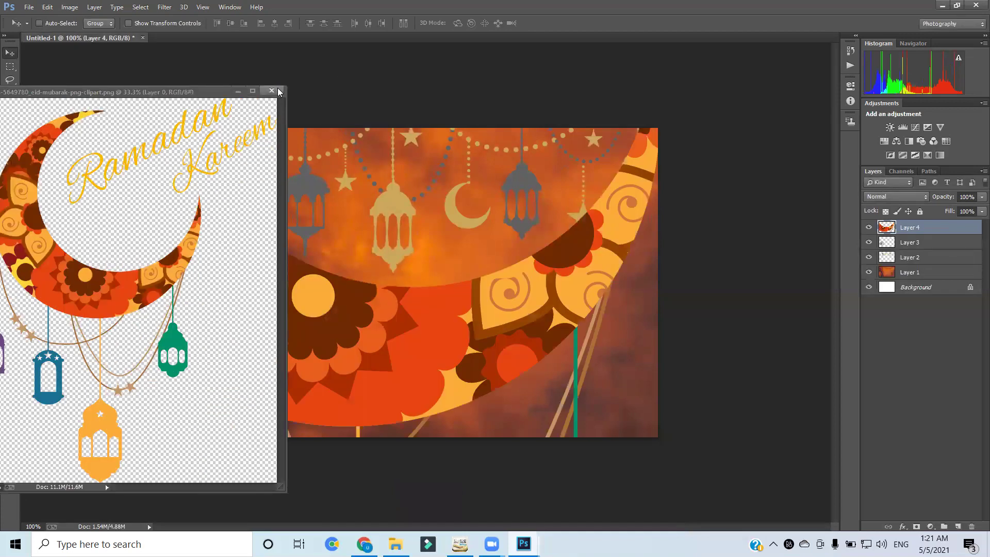
pyautogui.click(277, 90)
# Scale the crescent clipart down to a small graphic in the lower middle of the banner
pyautogui.hotkey('ctrl', 't')
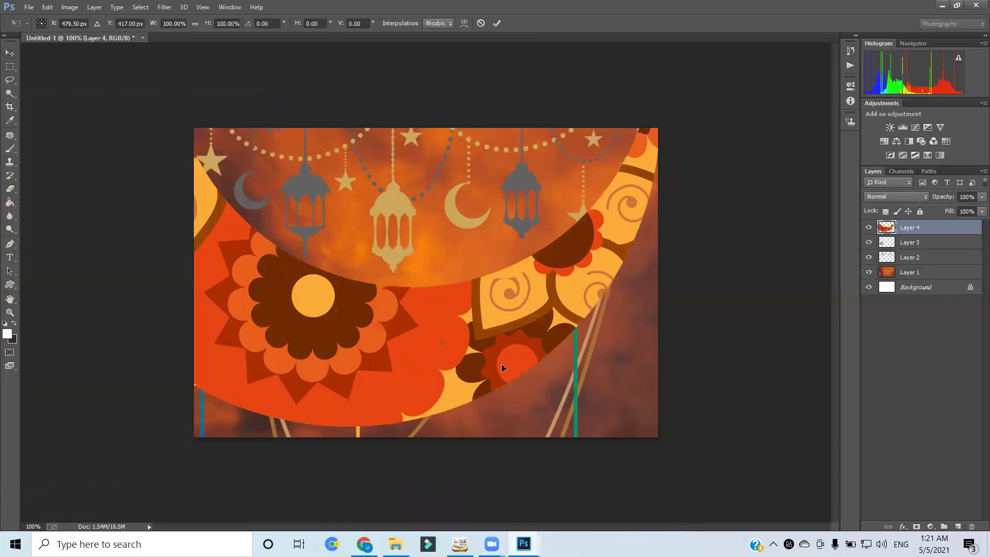
pyautogui.scroll(-3, 491, 261)
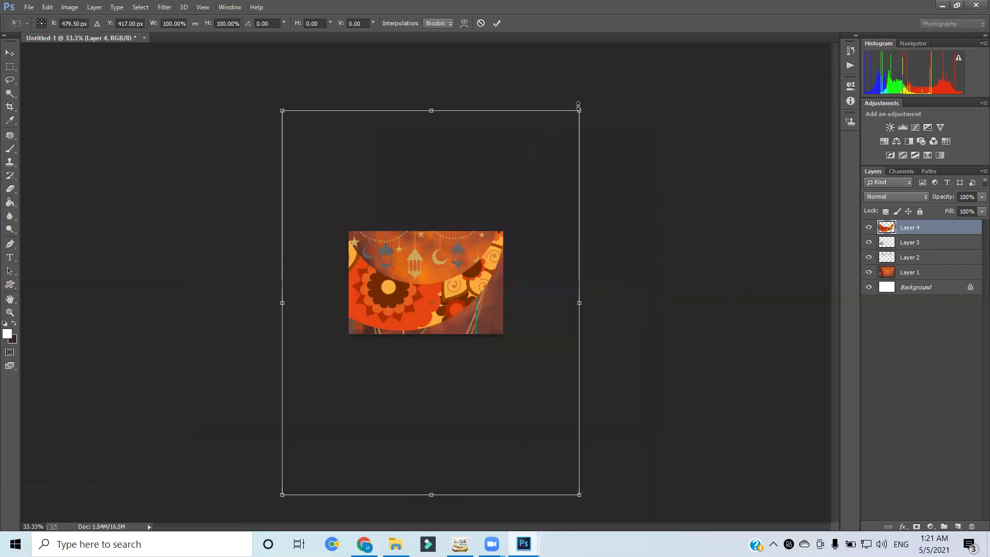
pyautogui.moveTo(579, 111); pyautogui.dragTo(453, 278)
pyautogui.press('Return')
pyautogui.scroll(3, 469, 279)
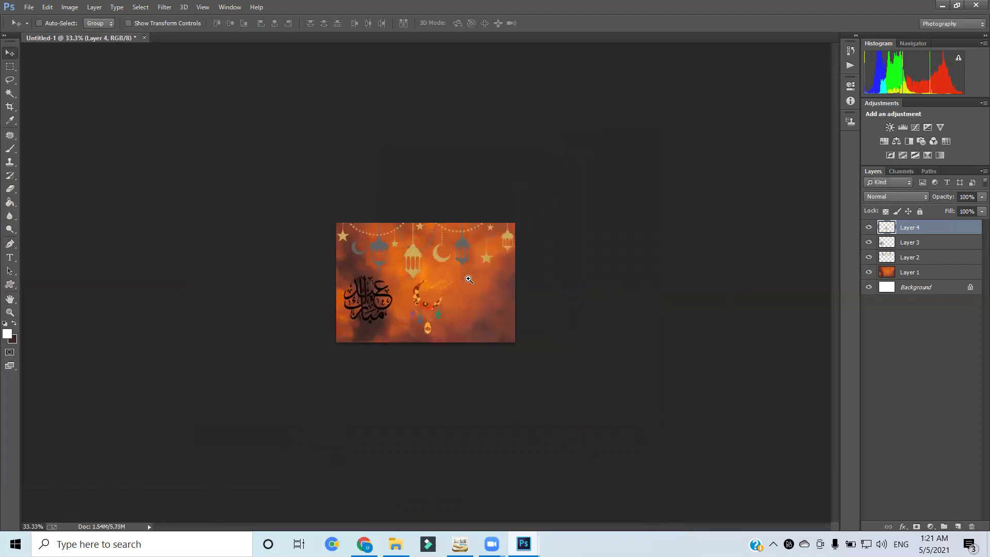
# Restore the minimized cut-out portrait, copy it into the lower-right corner of the banner and close the source
pyautogui.moveTo(523, 544)
pyautogui.click(562, 494)
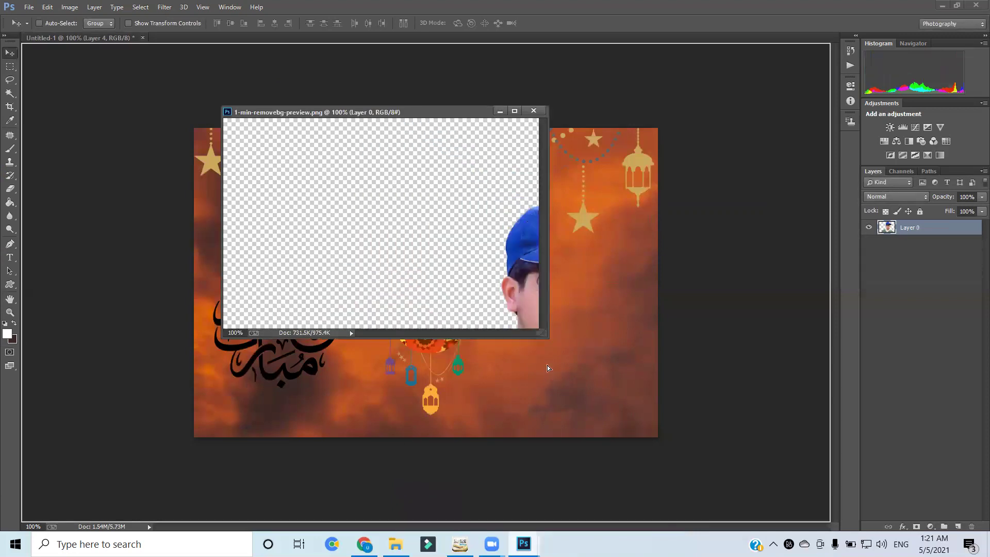
pyautogui.moveTo(548, 369); pyautogui.dragTo(550, 368)
pyautogui.click(534, 111)
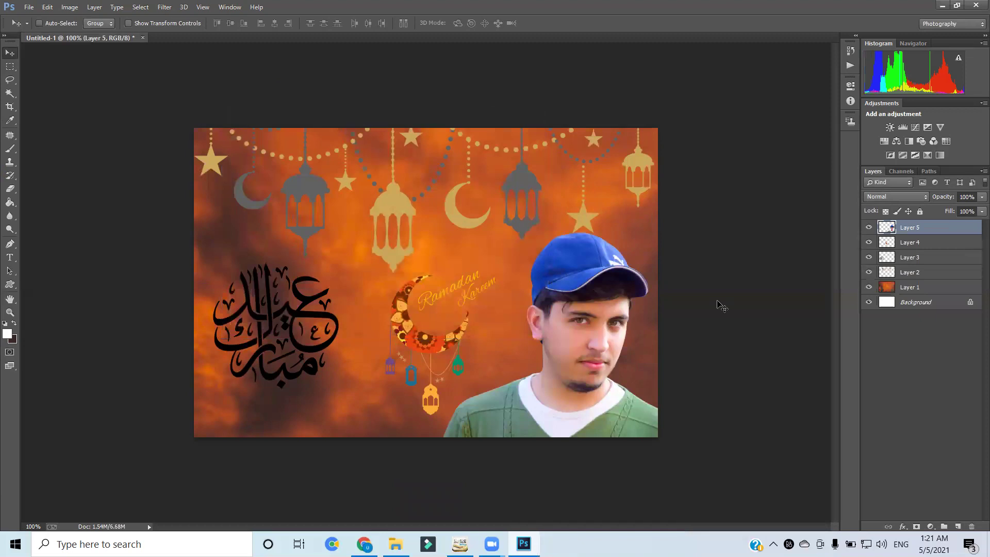
# Hide the portrait and crescent layers, and scale the Eid calligraphy on Layer 3 down slightly around its centre
pyautogui.click(869, 227)
pyautogui.click(869, 242)
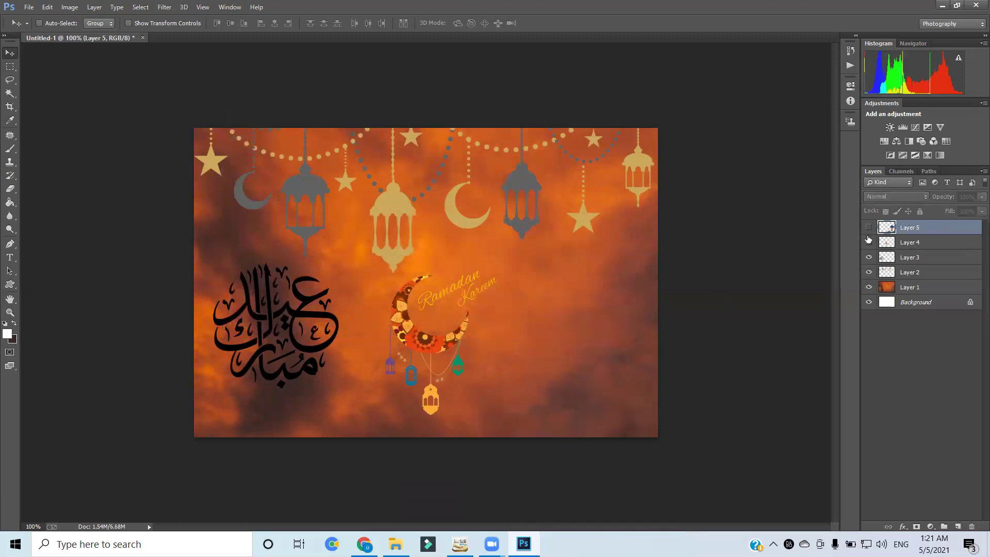
pyautogui.click(911, 257)
pyautogui.hotkey('ctrl', 't')
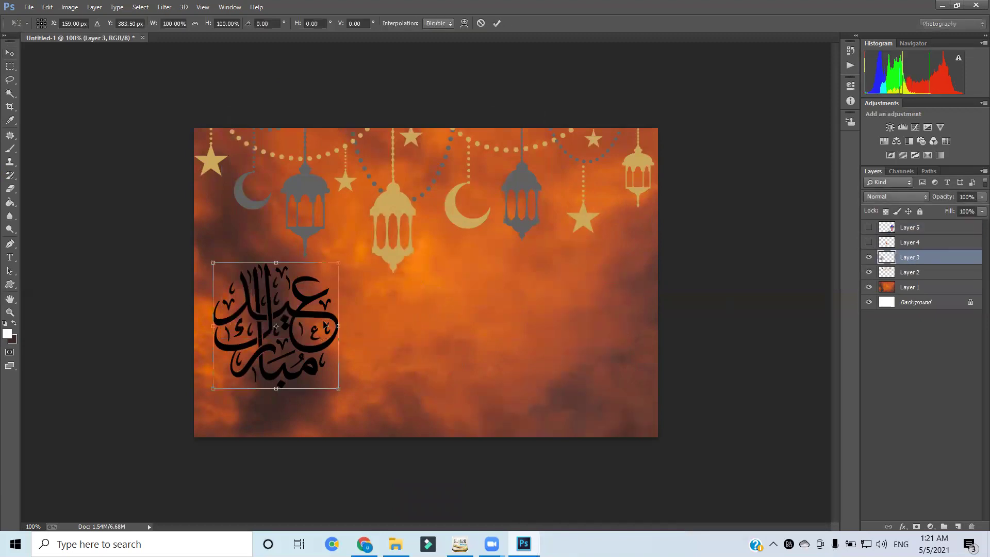
pyautogui.moveTo(340, 393)
pyautogui.mouseDown()
pyautogui.moveTo(348, 408)
pyautogui.moveTo(328, 379)
pyautogui.mouseUp()
pyautogui.press('Return')
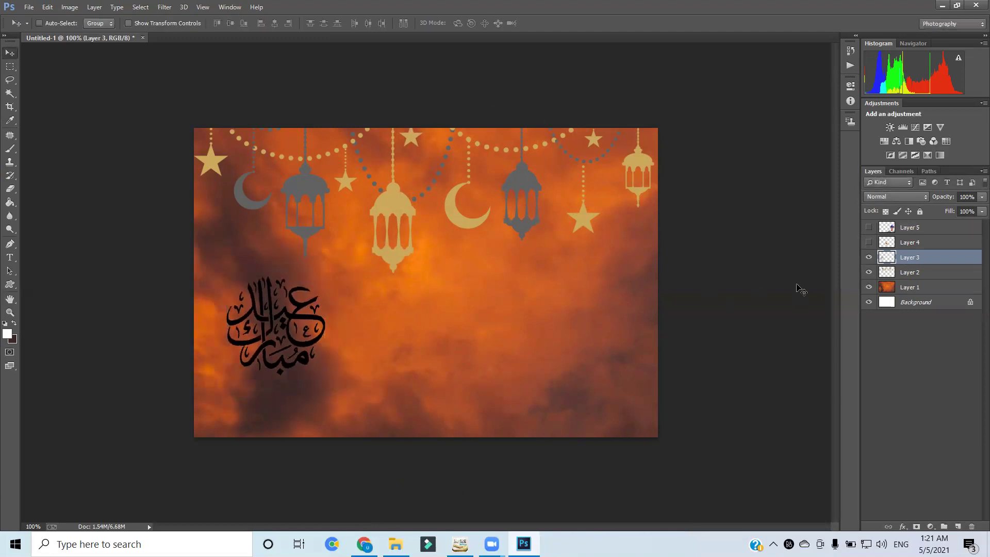
# Hide the calligraphy, show the crescent layer, move the crescent to the lower-left area of the banner and enlarge it slightly
pyautogui.click(869, 257)
pyautogui.click(910, 242)
pyautogui.click(868, 242)
pyautogui.moveTo(422, 346); pyautogui.dragTo(253, 344)
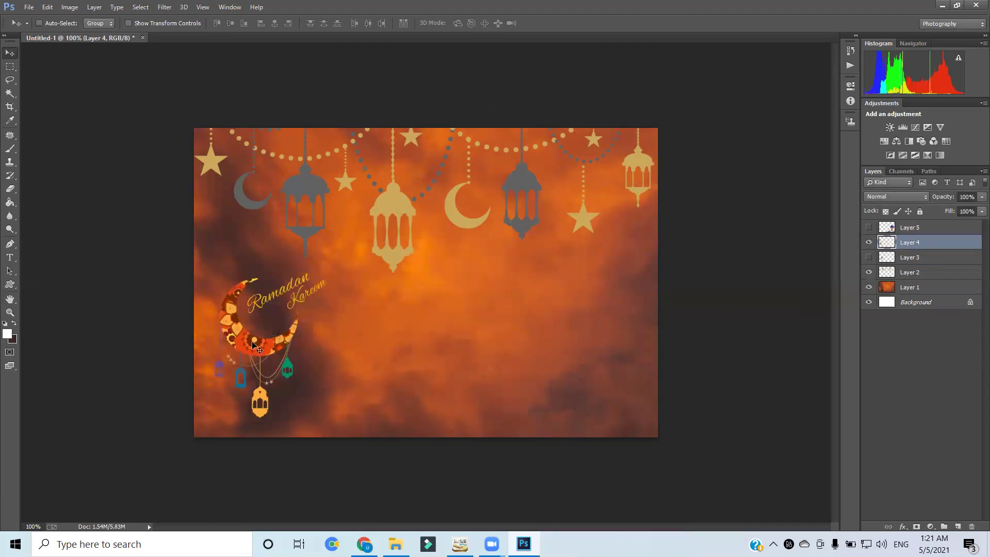
pyautogui.hotkey('ctrl', 't')
pyautogui.moveTo(326, 273)
pyautogui.mouseDown()
pyautogui.moveTo(345, 247)
pyautogui.moveTo(329, 261)
pyautogui.mouseUp()
pyautogui.press('Return')
pyautogui.moveTo(252, 358)
pyautogui.mouseDown()
pyautogui.moveTo(265, 349)
pyautogui.moveTo(254, 353)
pyautogui.mouseUp()
# Erase the Ramadan Kareem lettering from the crescent clipart with a smaller, hard-edged Eraser brush
pyautogui.scroll(2, 292, 295)
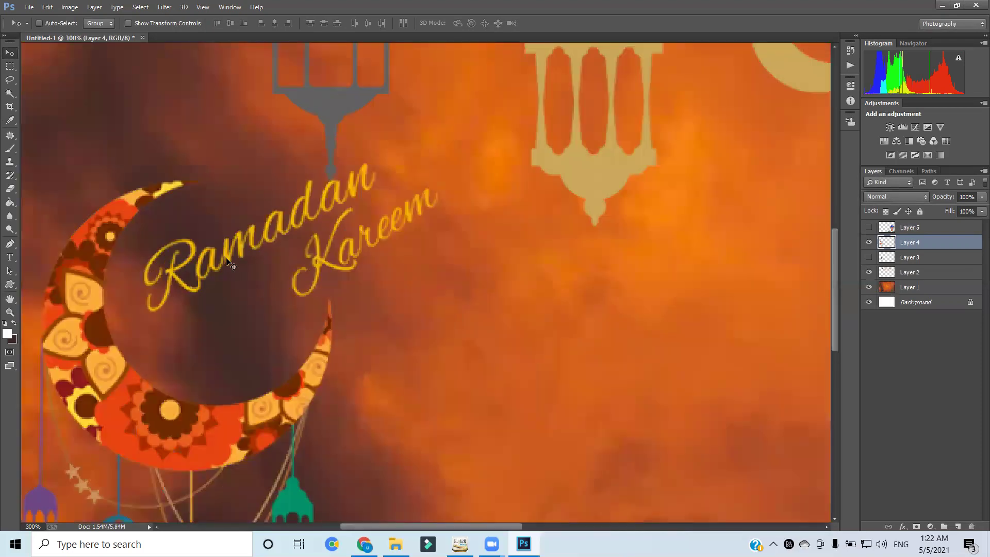
pyautogui.keyDown('alt'); pyautogui.click(314, 243); pyautogui.keyUp('alt')
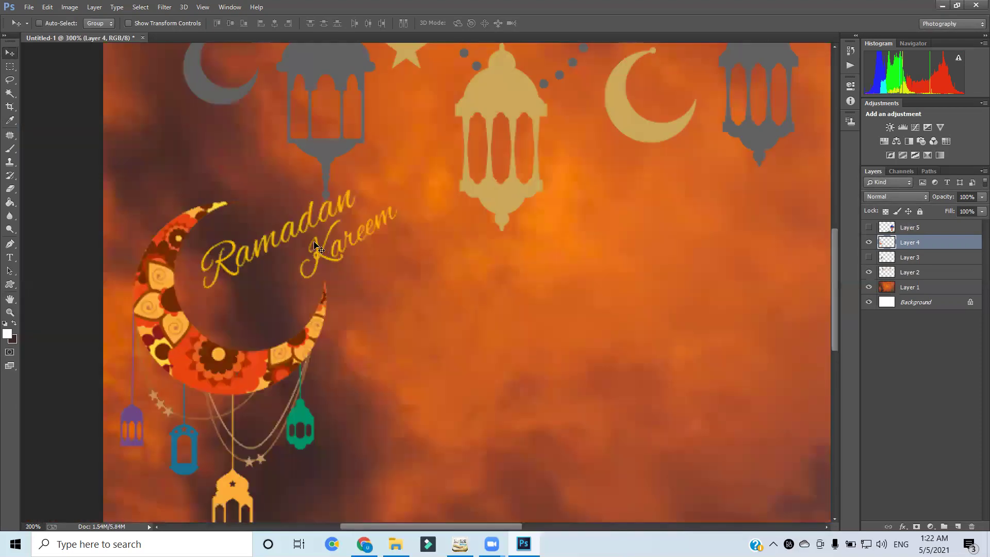
pyautogui.click(10, 189)
pyautogui.rightClick(326, 312)
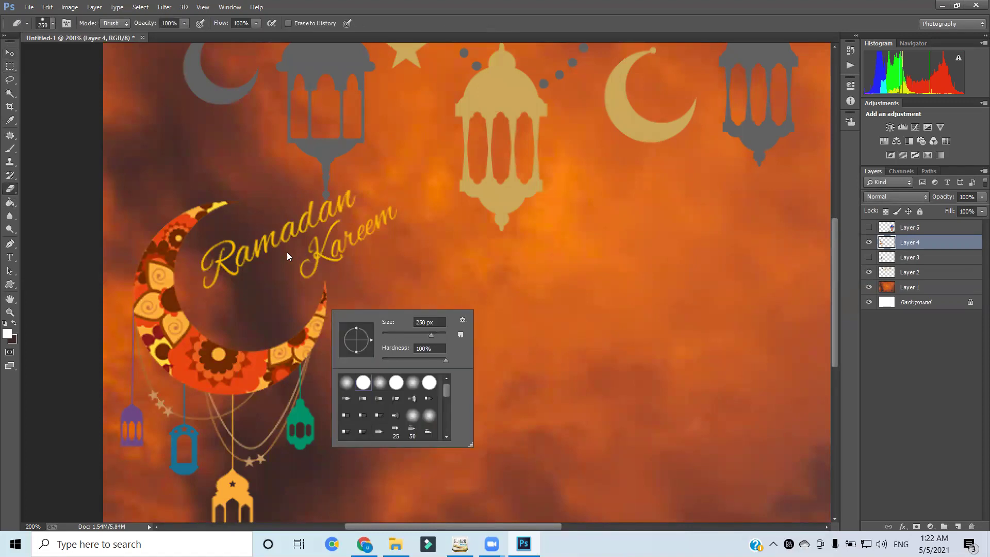
pyautogui.click(622, 323)
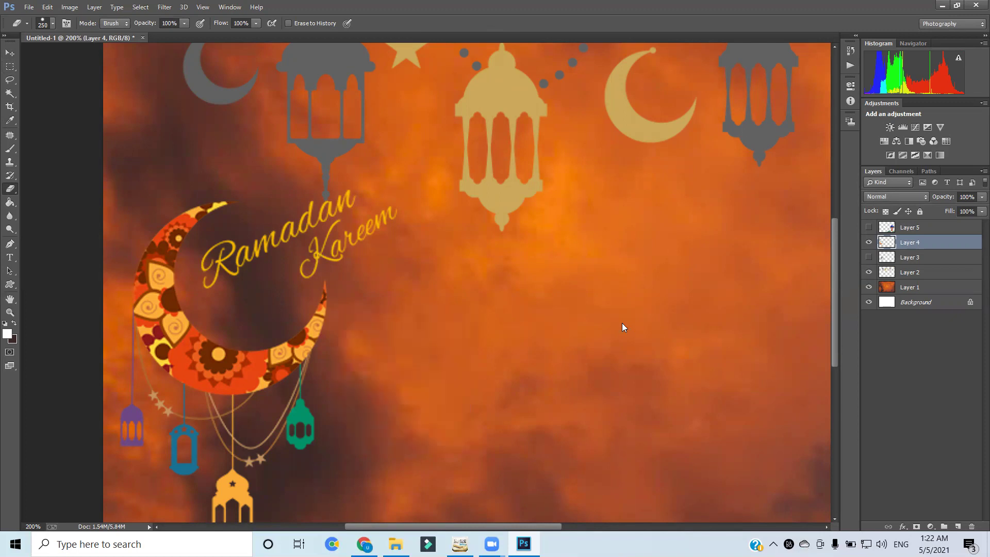
pyautogui.press('[')
pyautogui.press('[')
pyautogui.press('[')
pyautogui.press('[')
pyautogui.press('[')
pyautogui.press('[')
pyautogui.moveTo(233, 268)
pyautogui.mouseDown()
pyautogui.moveTo(369, 225)
pyautogui.moveTo(367, 210)
pyautogui.moveTo(300, 218)
pyautogui.moveTo(345, 211)
pyautogui.mouseUp()
pyautogui.click(13, 52)
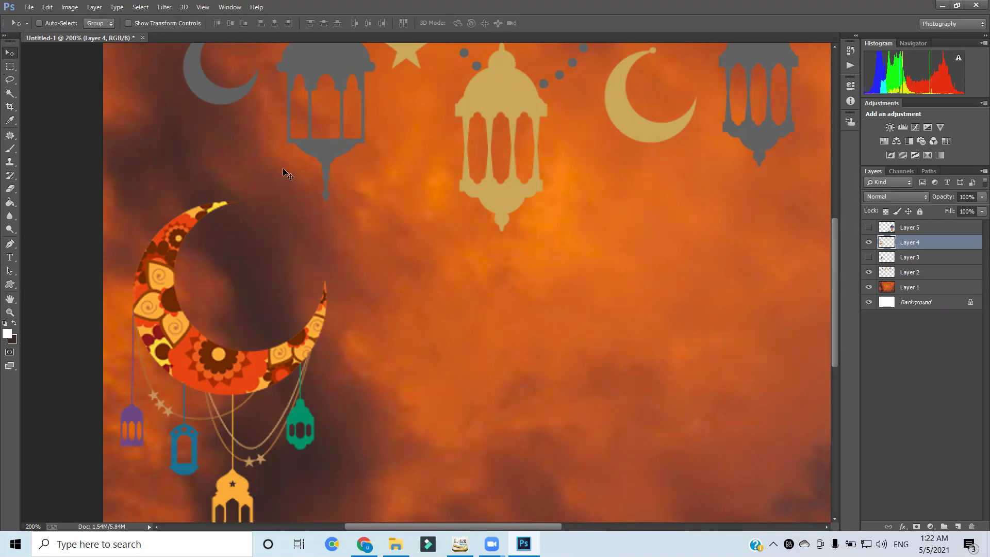
# Enlarge the crescent clipart a little more and nudge it upward so its lanterns fit inside the banner's lower edge
pyautogui.keyDown('alt'); pyautogui.click(427, 256); pyautogui.keyUp('alt')
pyautogui.click(266, 341)
pyautogui.rightClick(278, 345)
pyautogui.click(279, 345)
pyautogui.moveTo(278, 345); pyautogui.dragTo(270, 340)
pyautogui.hotkey('ctrl', 't')
pyautogui.moveTo(313, 257); pyautogui.dragTo(316, 248)
pyautogui.press('Return')
pyautogui.press('Up')
pyautogui.press('Up')
pyautogui.press('Up')
pyautogui.press('Up')
pyautogui.press('Up')
pyautogui.press('Up')
pyautogui.press('Up')
pyautogui.press('Up')
pyautogui.press('Up')
pyautogui.press('Up')
pyautogui.press('Up')
pyautogui.press('Up')
pyautogui.press('Up')
pyautogui.press('Up')
pyautogui.press('Down')
pyautogui.press('Down')
pyautogui.press('Down')
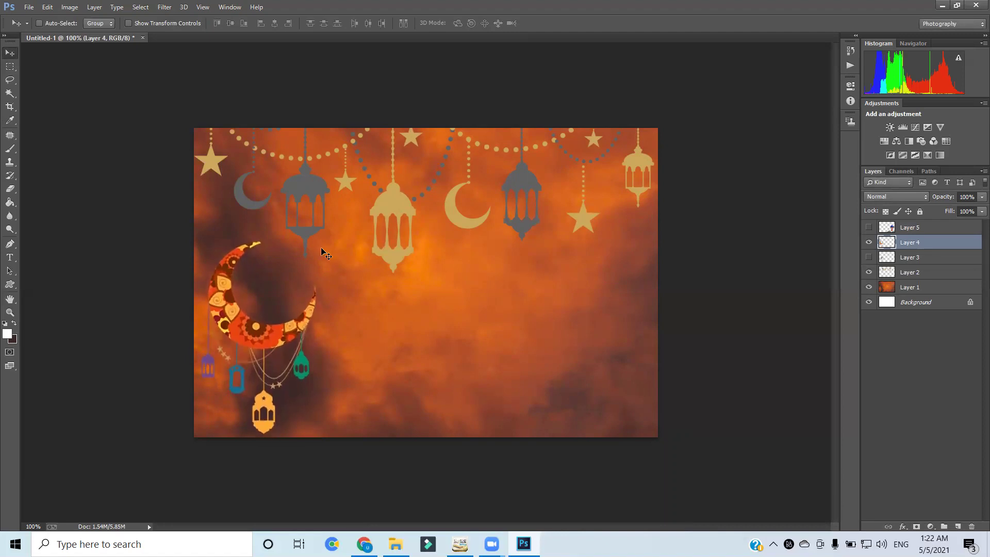
# Flip the crescent clipart horizontally and move it to the lower-right area of the banner
pyautogui.rightClick(264, 331)
pyautogui.click(268, 334)
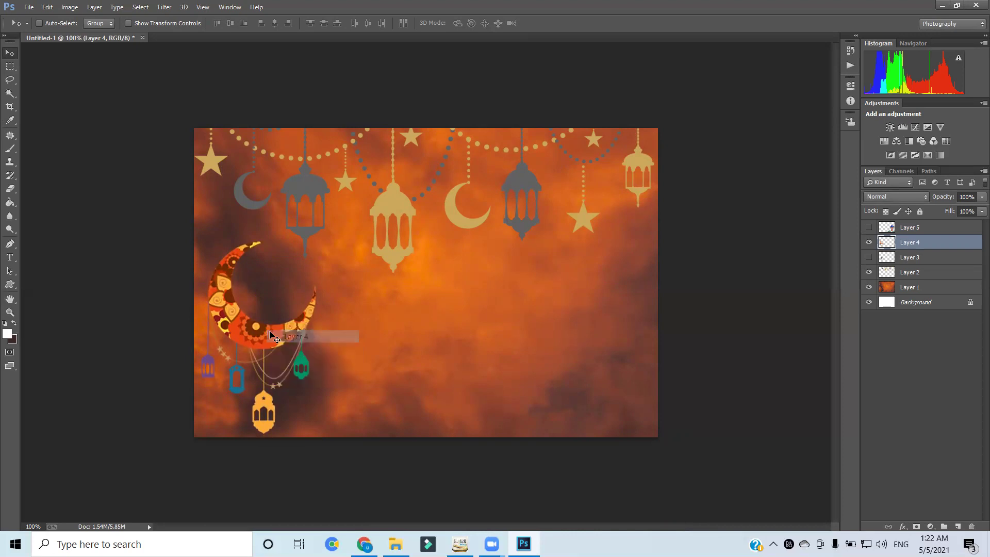
pyautogui.hotkey('ctrl', 't')
pyautogui.rightClick(269, 333)
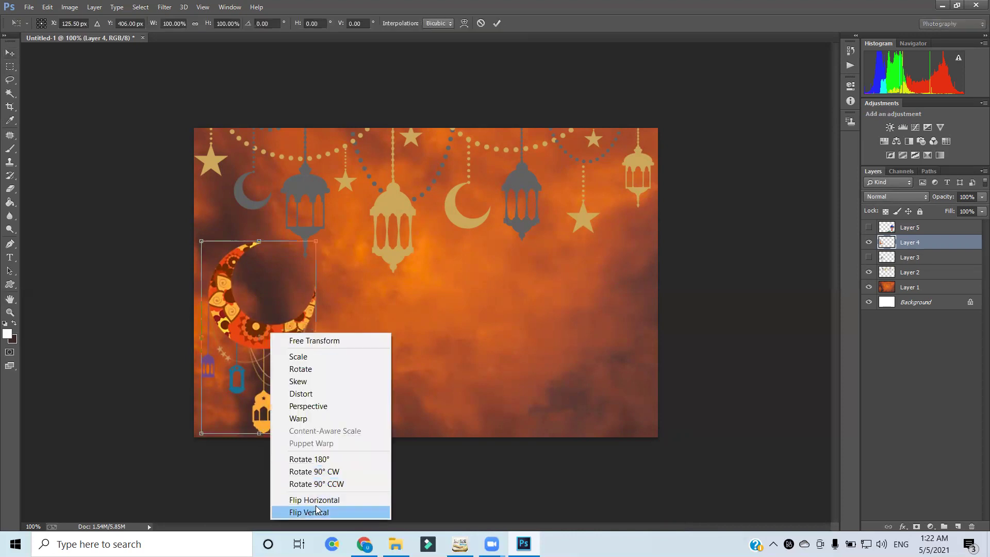
pyautogui.click(316, 500)
pyautogui.moveTo(269, 323); pyautogui.dragTo(601, 327)
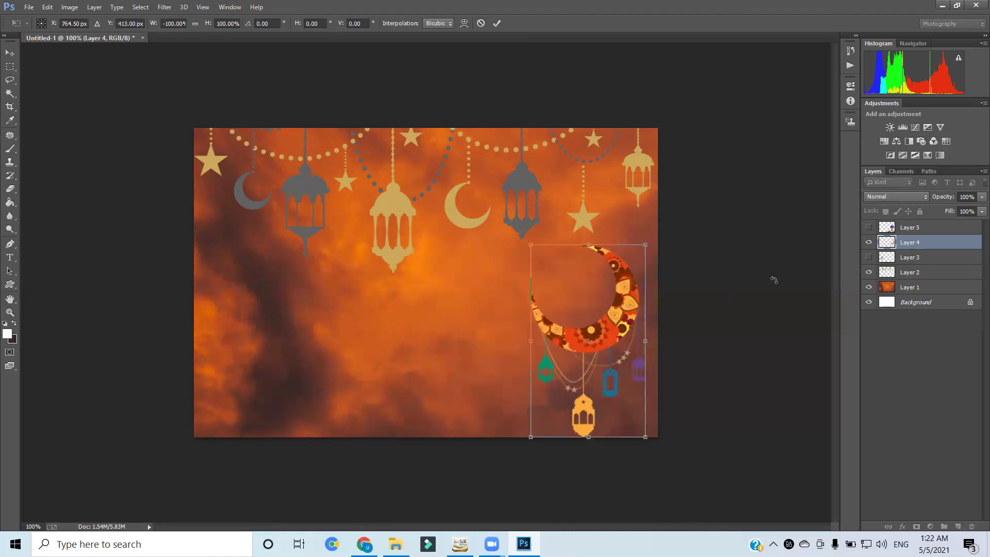
pyautogui.press('Return')
# Show the Eid calligraphy layer, move the calligraphy over the crescent's opening and scale it to about 69%
pyautogui.click(885, 256)
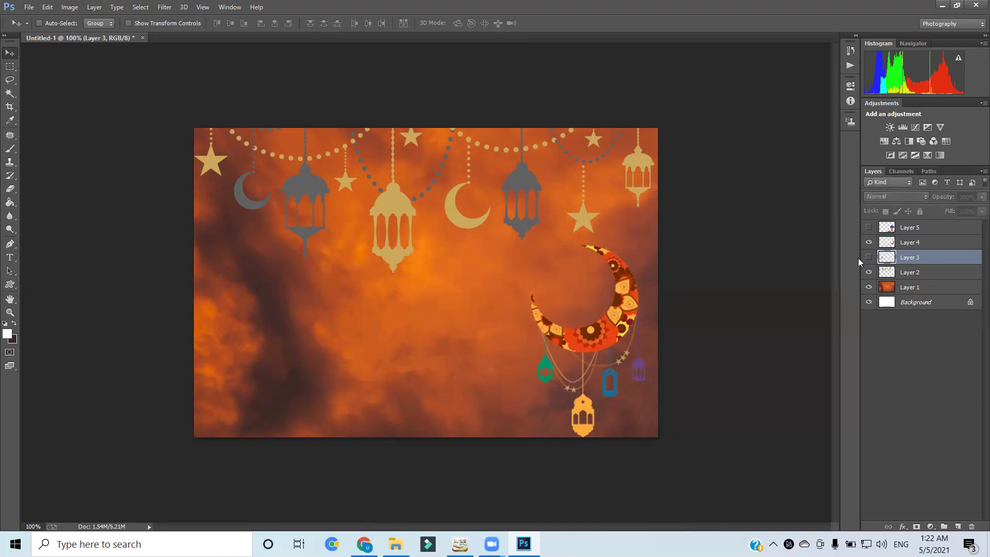
pyautogui.moveTo(305, 315); pyautogui.dragTo(584, 266)
pyautogui.hotkey('ctrl', 't')
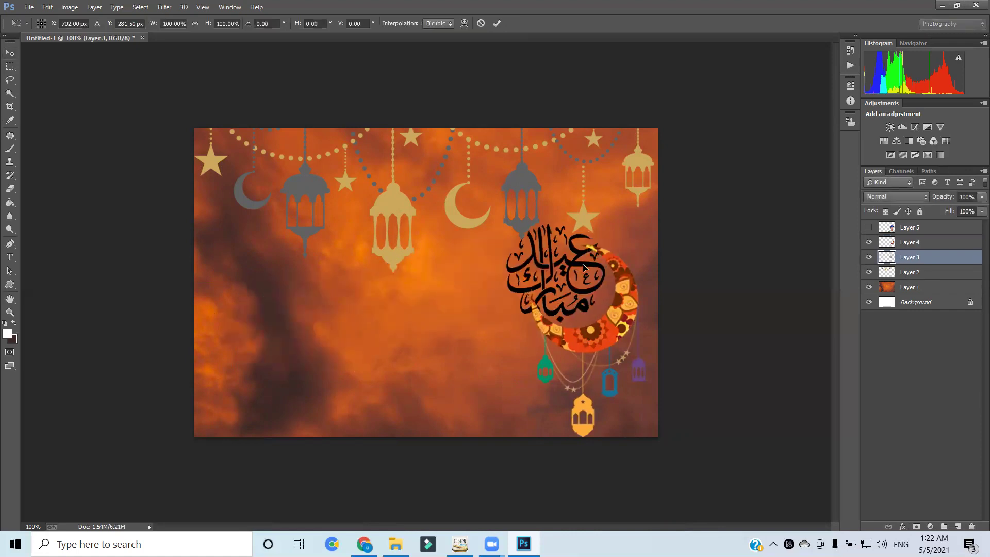
pyautogui.moveTo(604, 223); pyautogui.dragTo(590, 242)
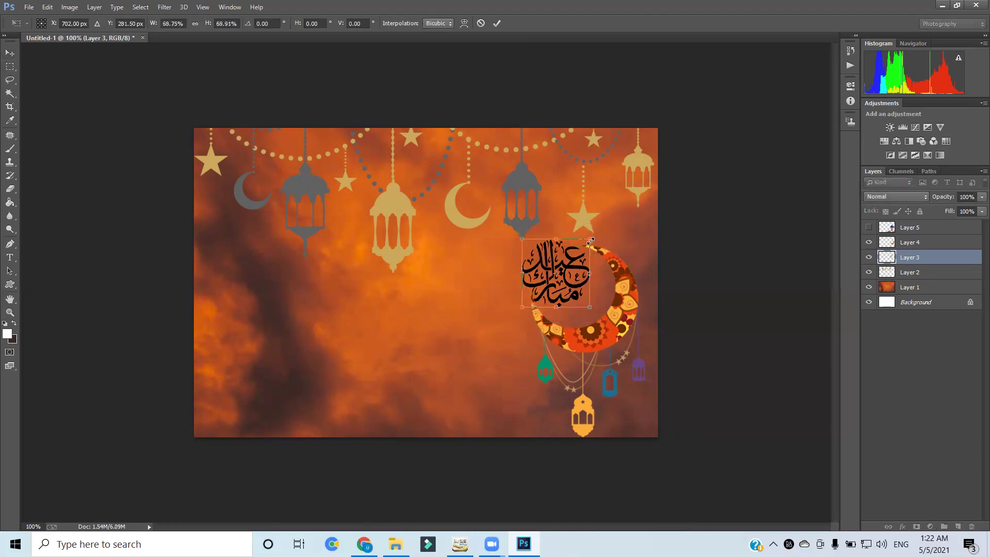
pyautogui.press('Return')
# Nudge the calligraphy up and left from the crescent, and scale it down a little further
pyautogui.press('Up')
pyautogui.press('Up')
pyautogui.press('Up')
pyautogui.press('Up')
pyautogui.press('Up')
pyautogui.press('Up')
pyautogui.press('Up')
pyautogui.press('Up')
pyautogui.press('Up')
pyautogui.press('Up')
pyautogui.press('Up')
pyautogui.press('Left')
pyautogui.press('Left')
pyautogui.press('Left')
pyautogui.press('Left')
pyautogui.press('Left')
pyautogui.press('Left')
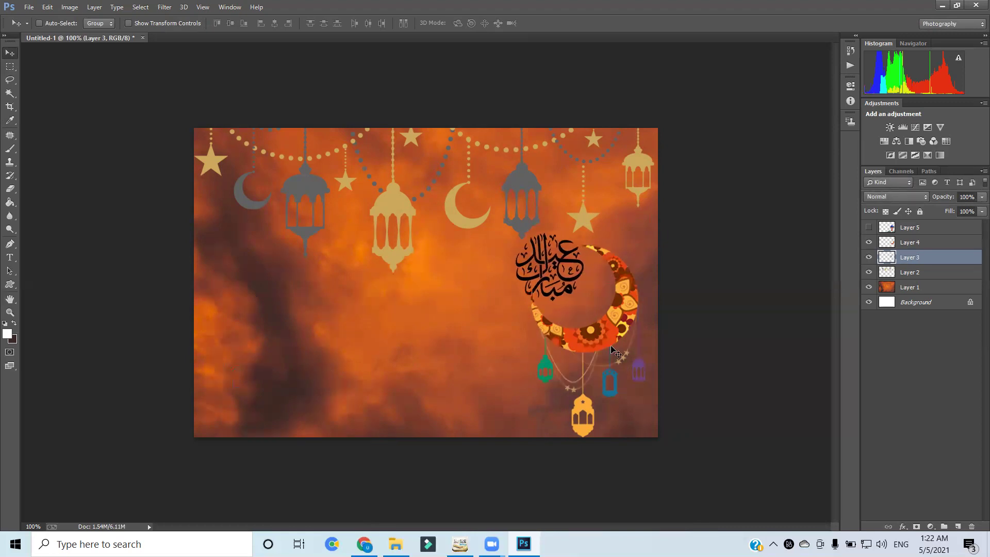
pyautogui.hotkey('ctrl', 't')
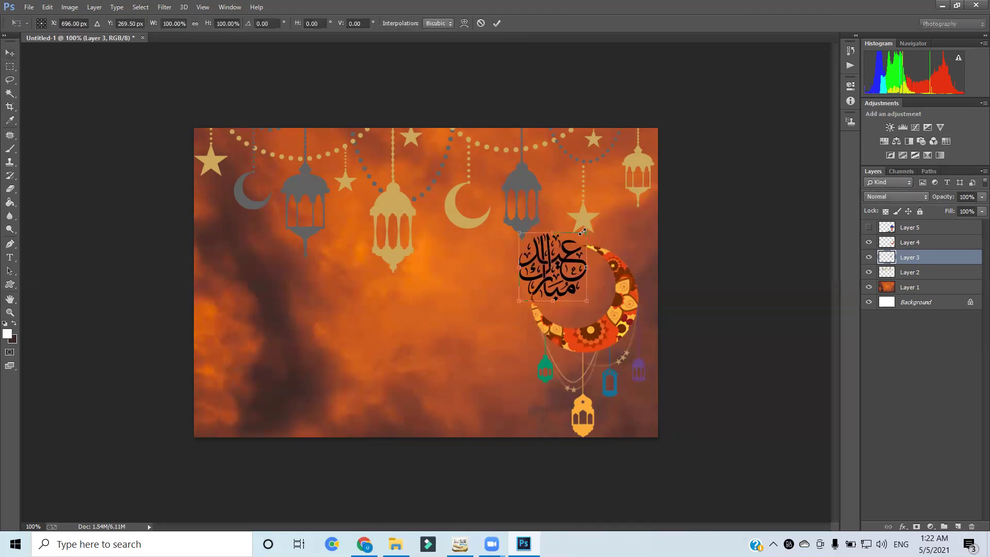
pyautogui.moveTo(590, 231); pyautogui.dragTo(586, 240)
pyautogui.press('Return')
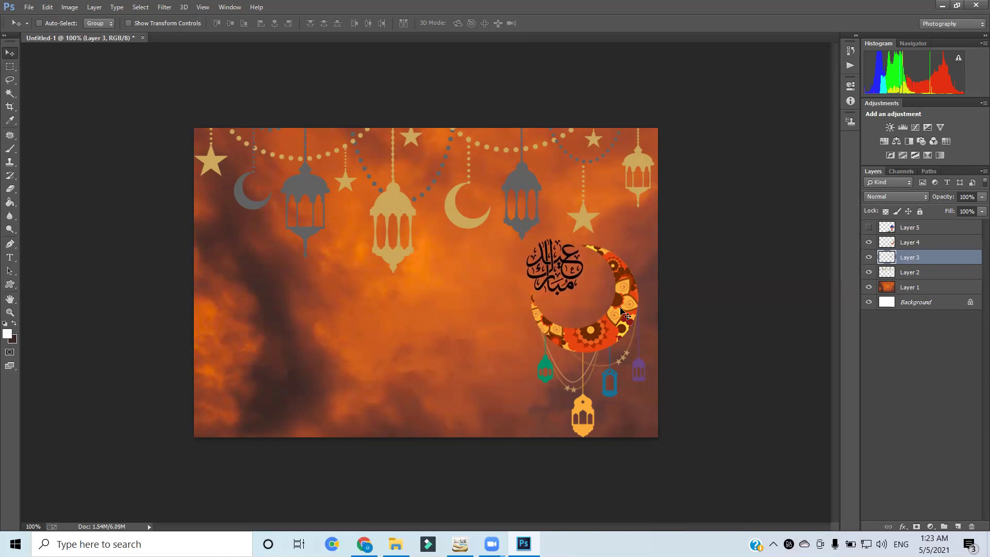
# Shift the calligraphy right and fine-tune its position so it sits in the crescent's opening
pyautogui.press('Right')
pyautogui.press('Right')
pyautogui.press('Right')
pyautogui.press('Right')
pyautogui.press('Right')
pyautogui.press('Right')
pyautogui.press('Right')
pyautogui.press('Right')
pyautogui.press('Right')
pyautogui.press('Right')
pyautogui.press('Right')
pyautogui.press('Right')
pyautogui.press('Right')
pyautogui.press('Right')
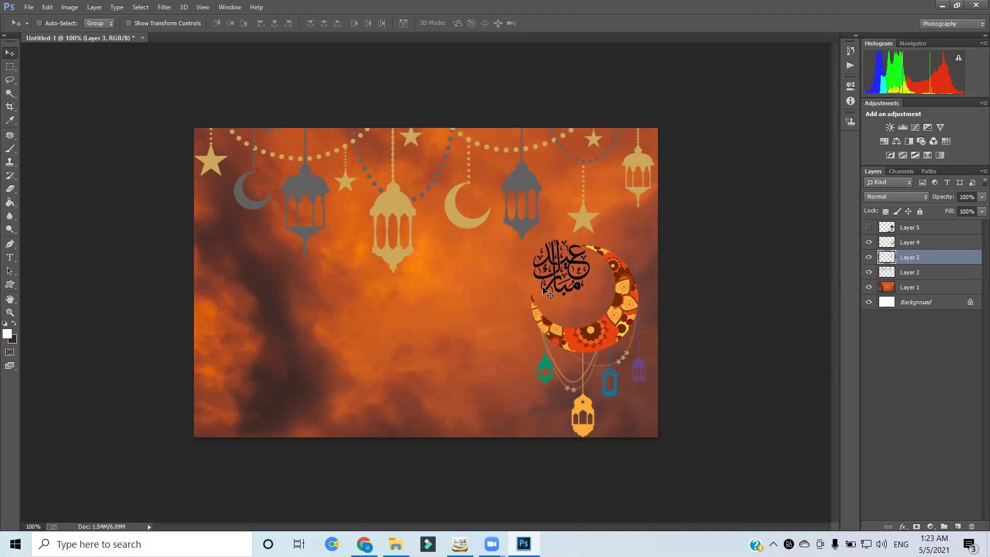
pyautogui.moveTo(560, 270)
pyautogui.mouseDown()
pyautogui.moveTo(564, 281)
pyautogui.moveTo(557, 275)
pyautogui.mouseUp()
pyautogui.press('Up')
pyautogui.press('Up')
pyautogui.press('Right')
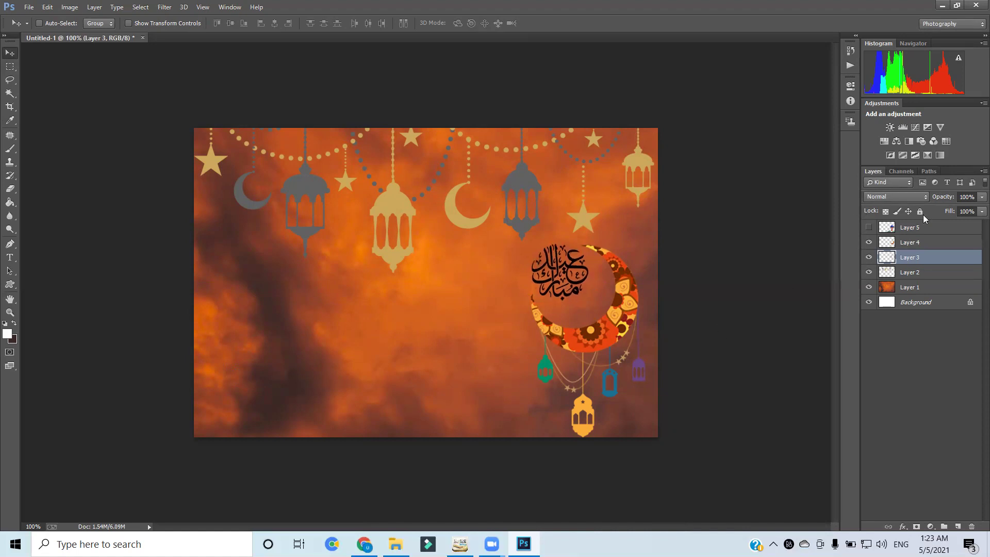
# Show the portrait layer and move the portrait to the left of the crescent, near the middle of the banner
pyautogui.click(902, 229)
pyautogui.click(868, 227)
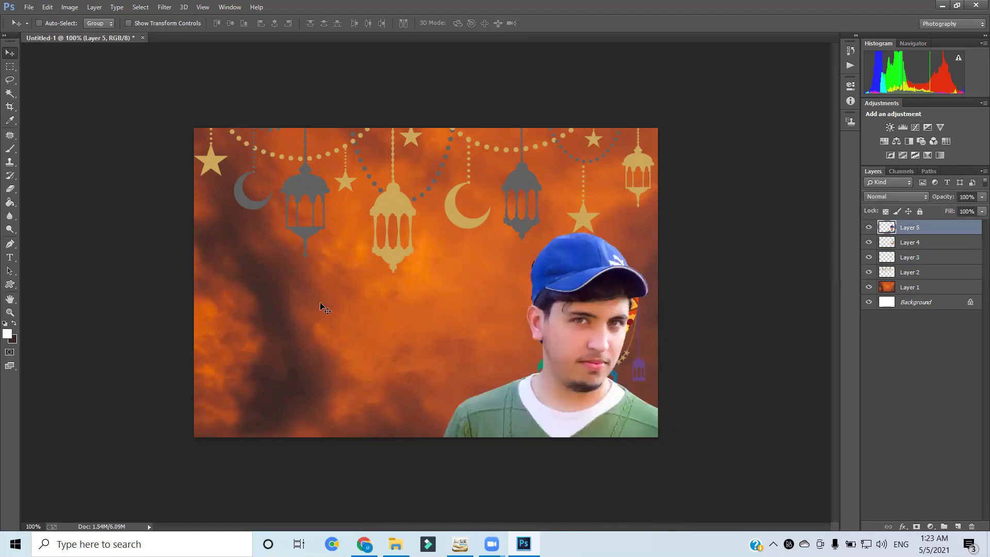
pyautogui.hotkey('ctrl', 't')
pyautogui.moveTo(579, 361); pyautogui.dragTo(368, 334)
pyautogui.press('Return')
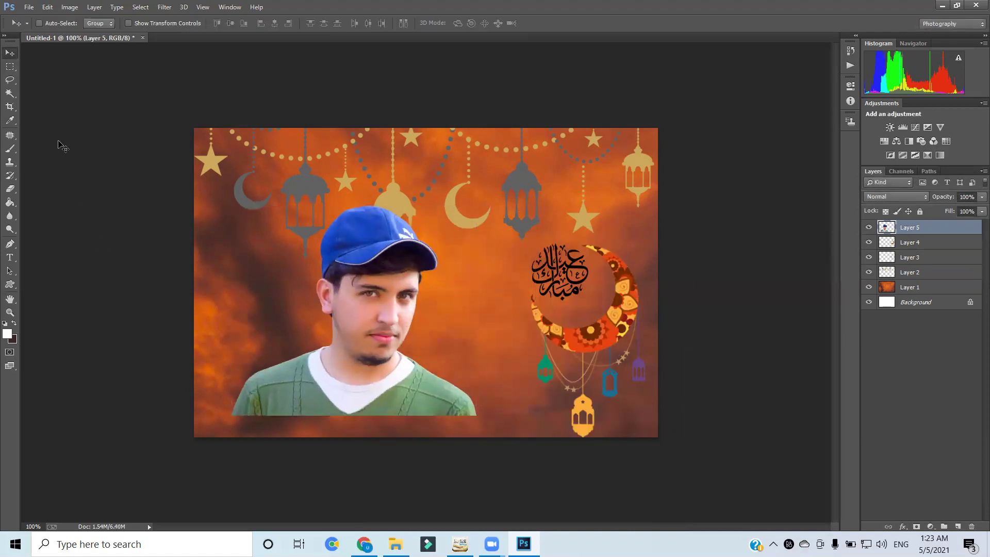
# Fade the portrait's shoulders and lower edge into the background with a soft Eraser brush of size 150
pyautogui.click(10, 190)
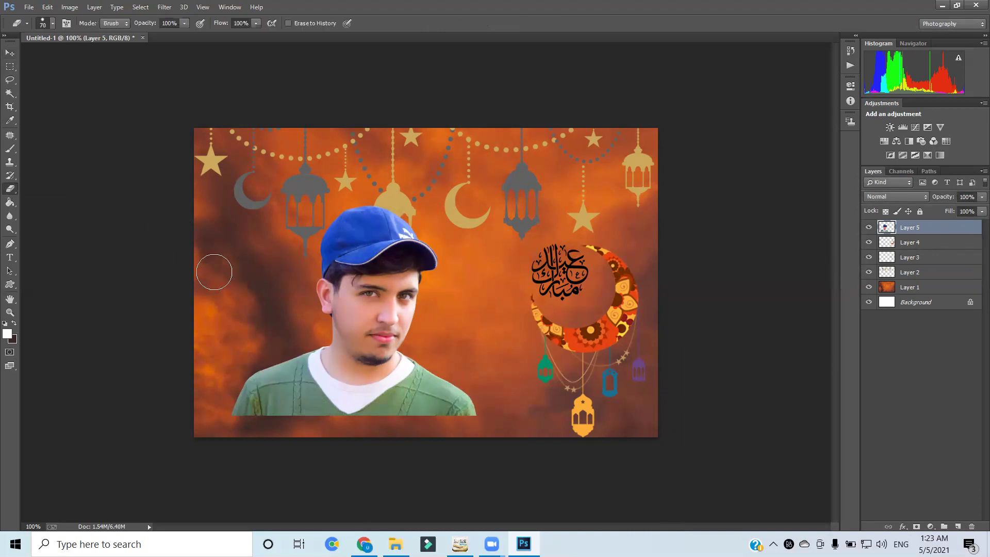
pyautogui.rightClick(232, 256)
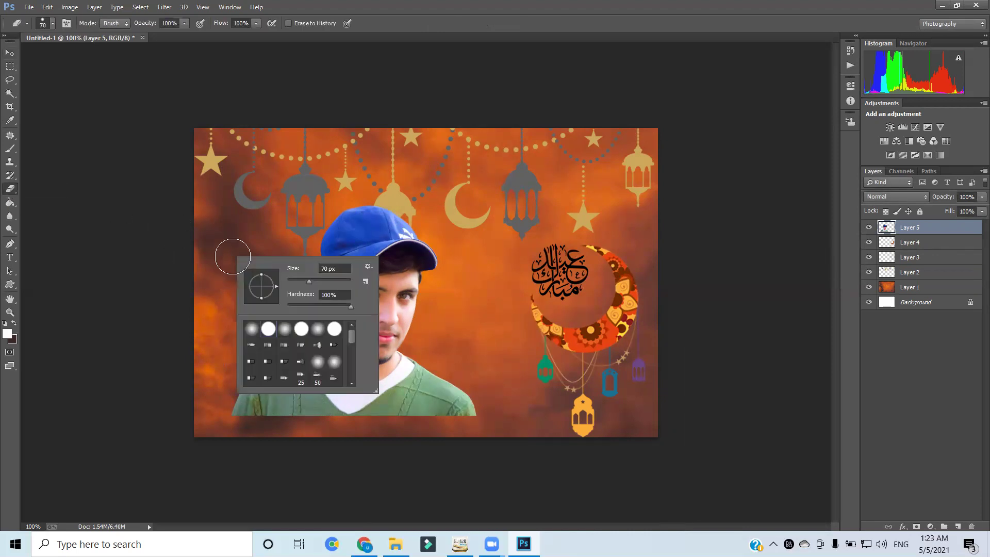
pyautogui.click(254, 331)
pyautogui.click(201, 401)
pyautogui.press(']')
pyautogui.press(']')
pyautogui.press(']')
pyautogui.press(']')
pyautogui.moveTo(210, 415)
pyautogui.mouseDown()
pyautogui.moveTo(228, 435)
pyautogui.moveTo(329, 452)
pyautogui.moveTo(446, 434)
pyautogui.moveTo(493, 409)
pyautogui.moveTo(385, 448)
pyautogui.moveTo(246, 437)
pyautogui.moveTo(234, 432)
pyautogui.moveTo(422, 434)
pyautogui.moveTo(448, 427)
pyautogui.moveTo(476, 397)
pyautogui.moveTo(480, 375)
pyautogui.moveTo(445, 412)
pyautogui.moveTo(356, 441)
pyautogui.moveTo(282, 440)
pyautogui.moveTo(255, 410)
pyautogui.moveTo(233, 355)
pyautogui.moveTo(237, 395)
pyautogui.moveTo(289, 462)
pyautogui.mouseUp()
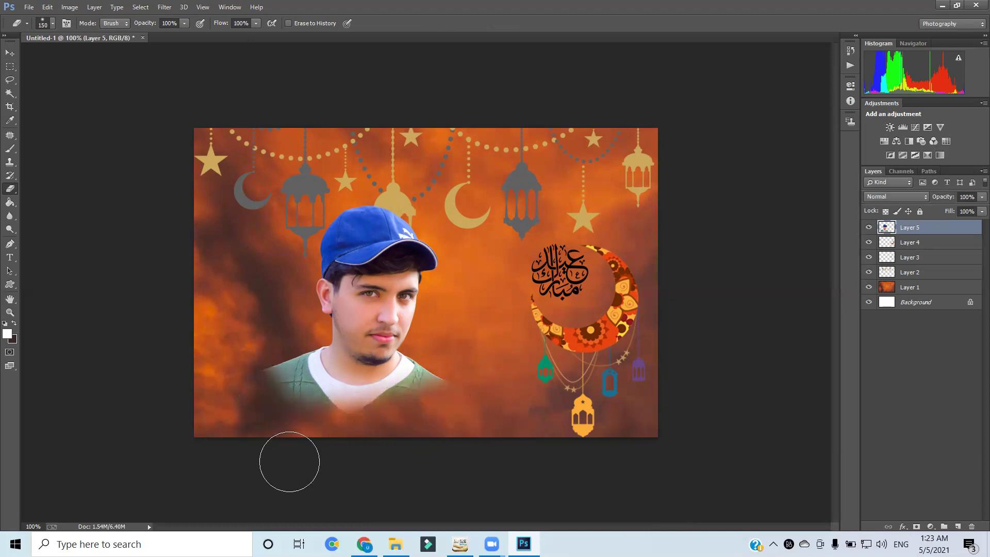
pyautogui.click(10, 53)
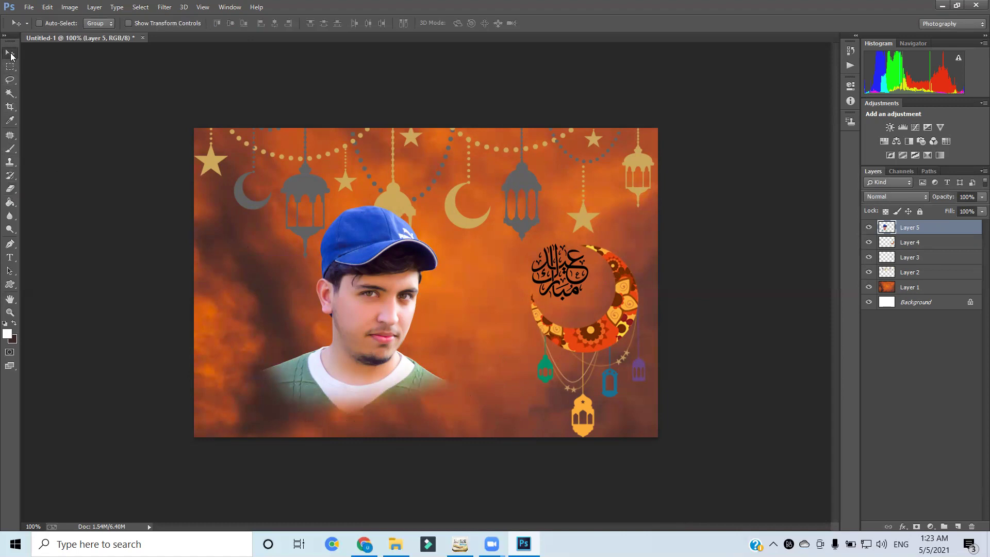
# Scale the portrait down and place it in the lower-left corner of the banner
pyautogui.hotkey('ctrl', 't')
pyautogui.moveTo(384, 299); pyautogui.dragTo(317, 321)
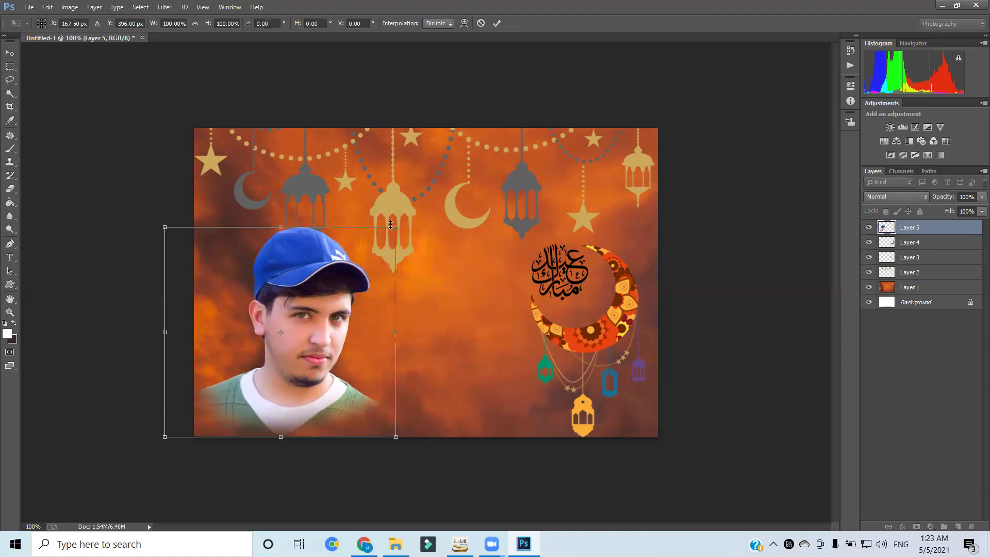
pyautogui.moveTo(399, 225); pyautogui.dragTo(371, 250)
pyautogui.press('Return')
pyautogui.moveTo(272, 346); pyautogui.dragTo(258, 369)
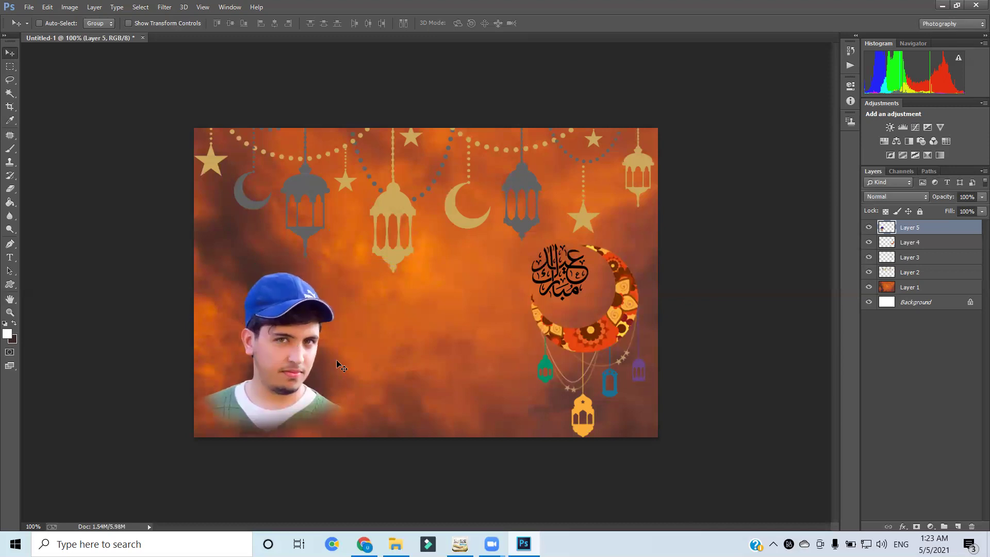
# Open the file eid.eps from the Desktop folder
pyautogui.click(29, 6)
pyautogui.click(52, 31)
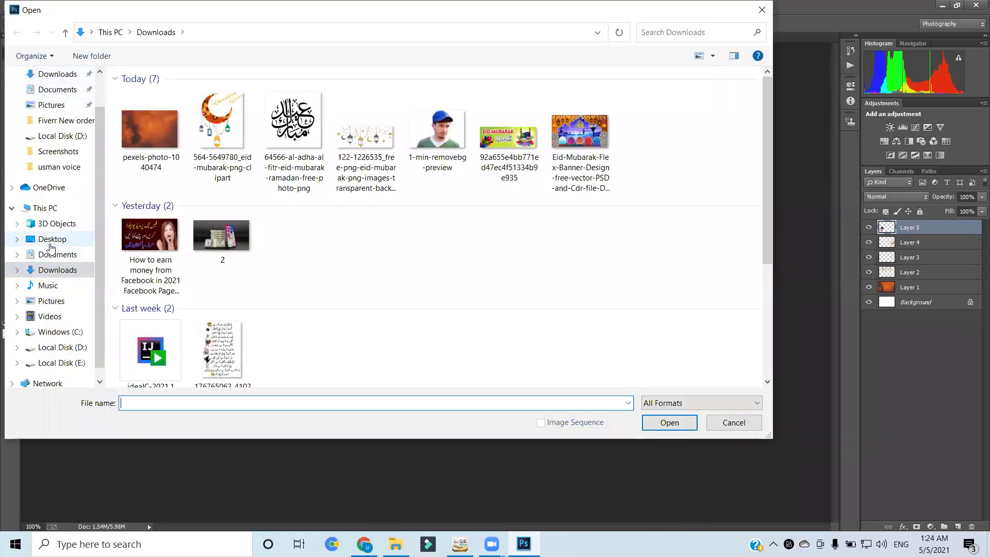
pyautogui.click(52, 240)
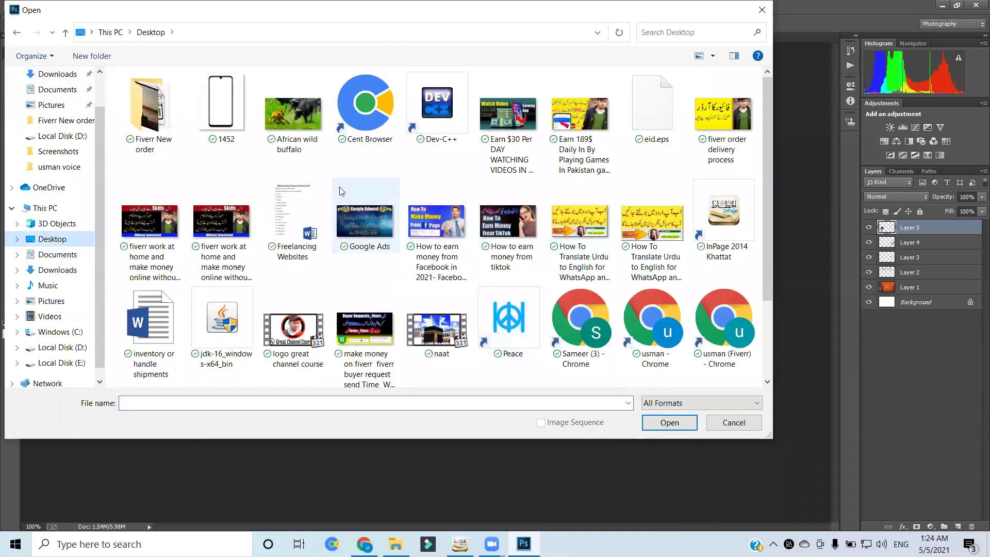
pyautogui.press('e')
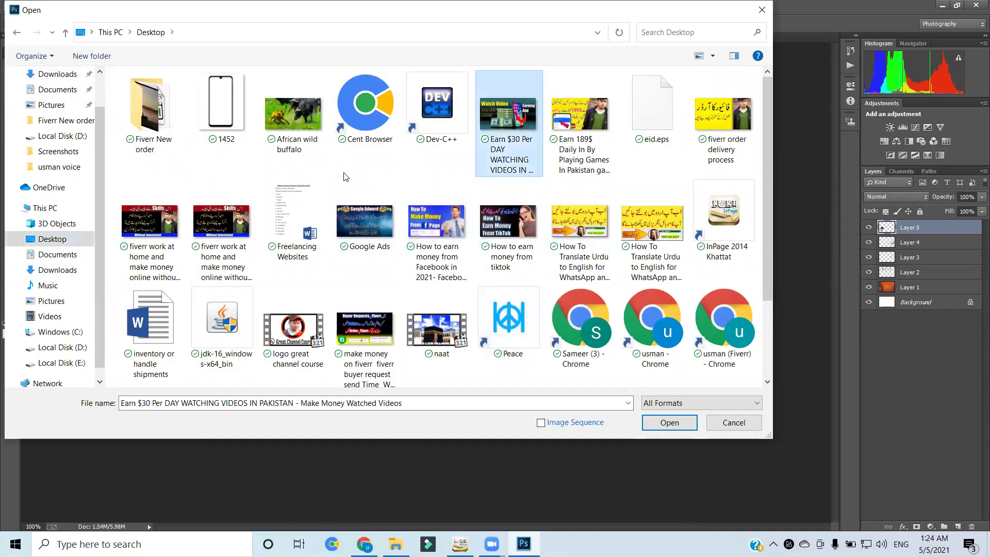
pyautogui.doubleClick(670, 114)
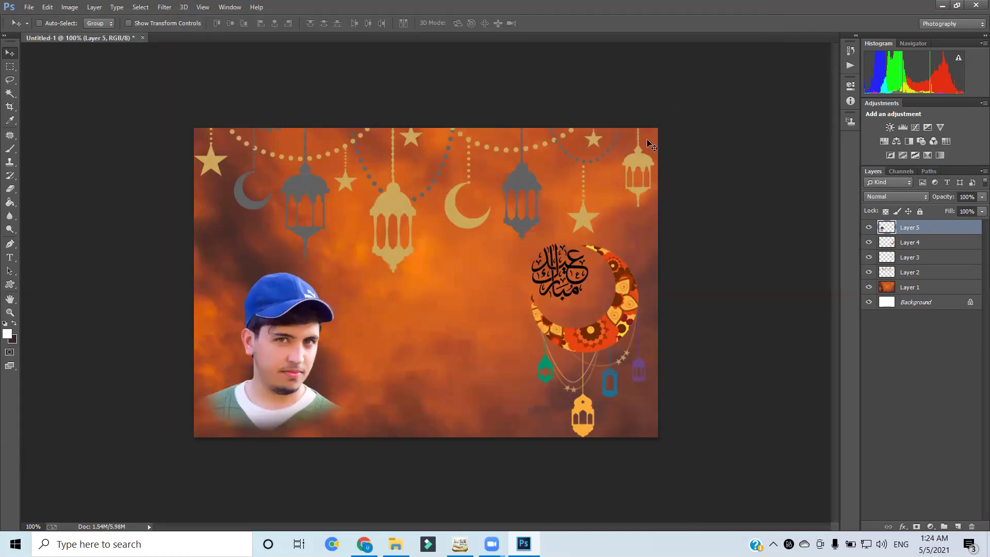
# Set the EPS rasterization to a resolution of 450 pixels/inch in RGB Color mode
pyautogui.doubleClick(457, 214)
pyautogui.write('450')
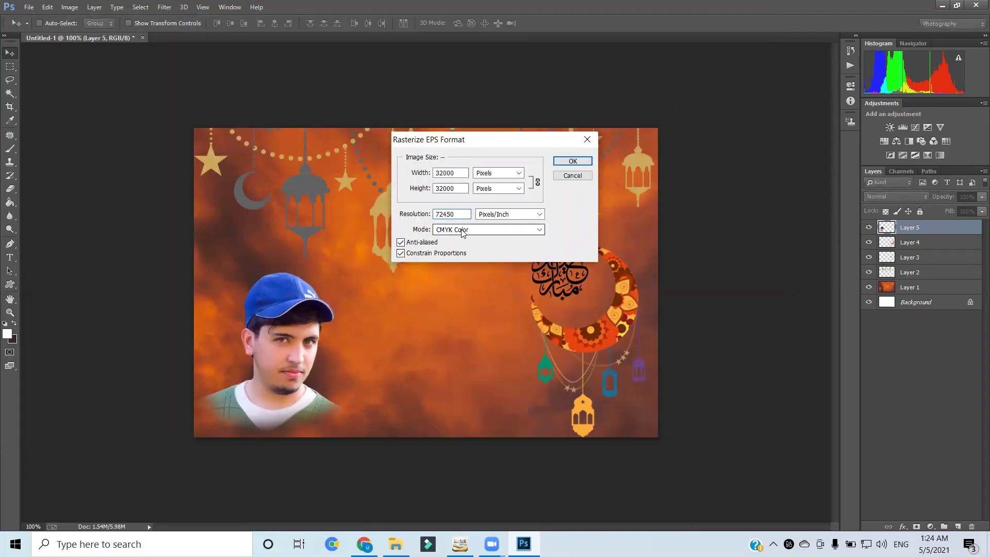
pyautogui.press('BackSpace')
pyautogui.press('BackSpace')
pyautogui.press('BackSpace')
pyautogui.press('BackSpace')
pyautogui.write('450')
pyautogui.click(469, 231)
pyautogui.click(469, 247)
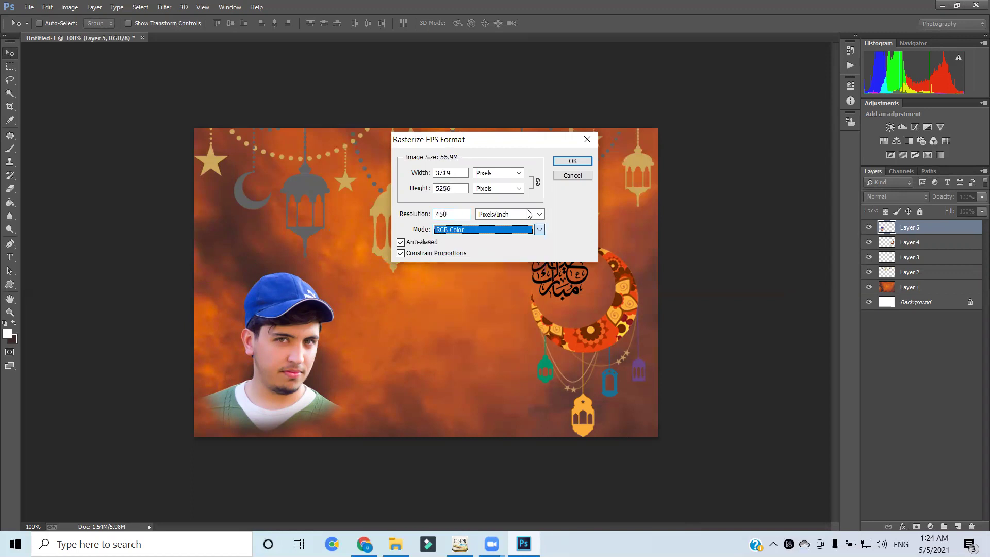
# Confirm the EPS rasterization and copy the upper Urdu name line from eid.eps into the banner as its own layer
pyautogui.click(572, 161)
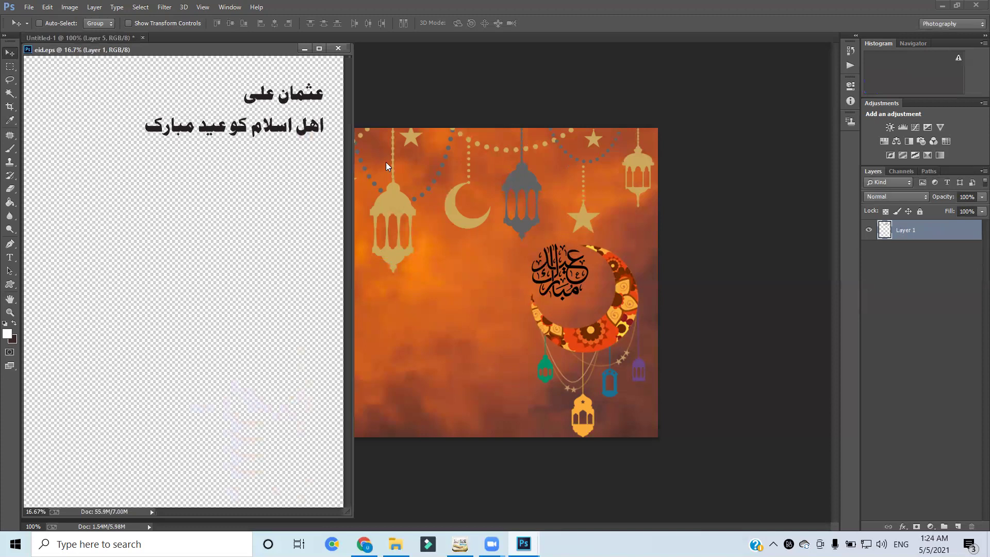
pyautogui.click(15, 68)
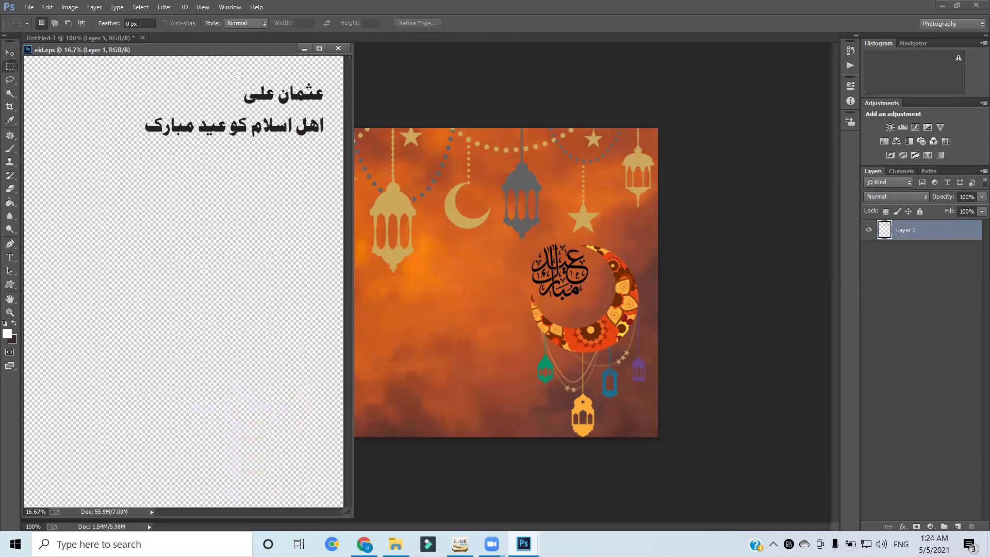
pyautogui.moveTo(237, 78); pyautogui.dragTo(327, 107)
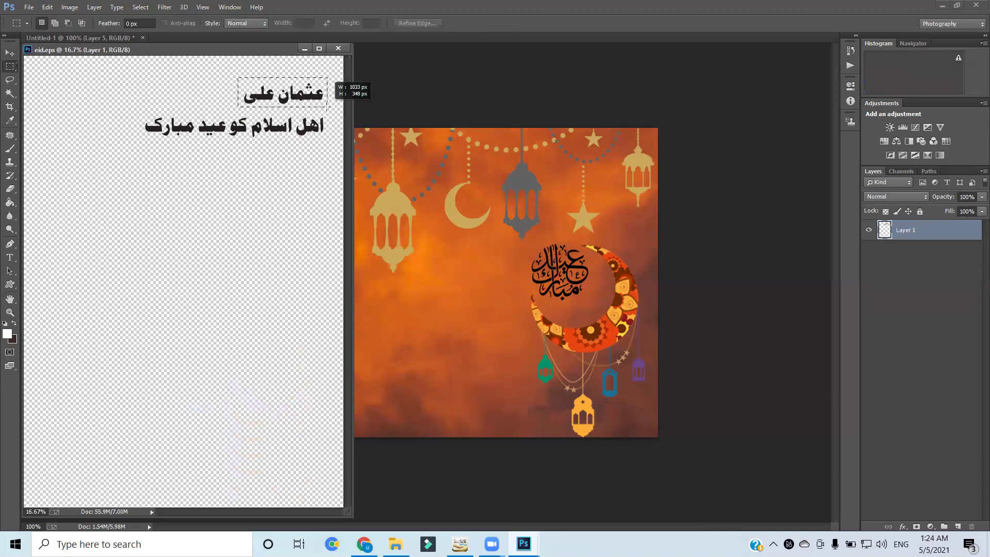
pyautogui.hotkey('ctrl', 'c')
pyautogui.click(450, 268)
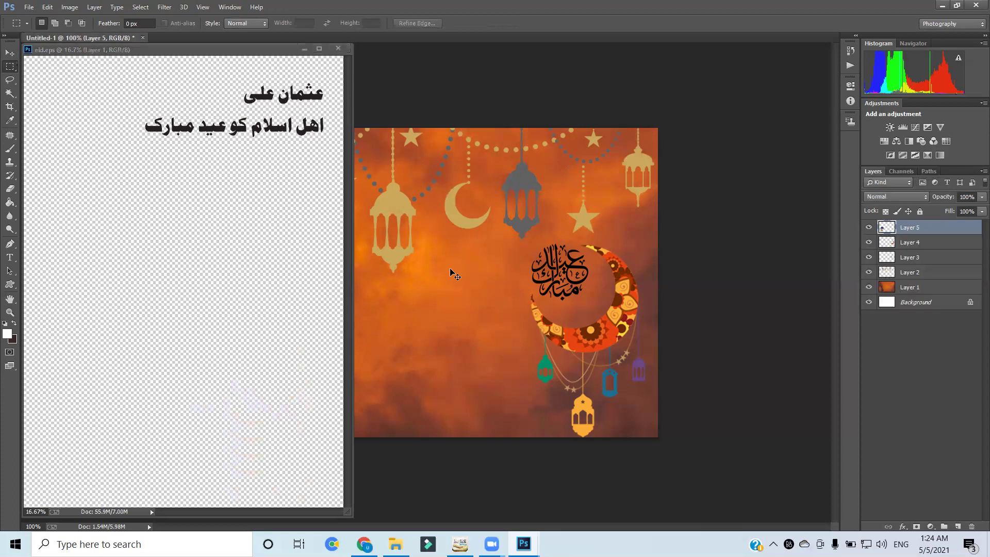
pyautogui.hotkey('ctrl', 'v')
# Copy the lower greeting line from eid.eps into the banner and close eid.eps without saving
pyautogui.click(156, 168)
pyautogui.moveTo(138, 148); pyautogui.dragTo(332, 108)
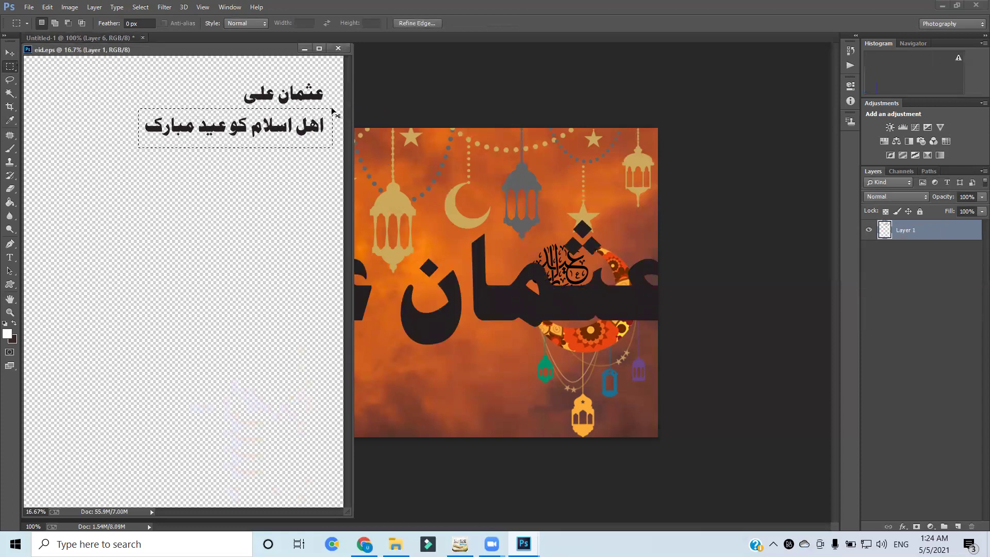
pyautogui.hotkey('ctrl', 'c')
pyautogui.click(430, 190)
pyautogui.hotkey('ctrl', 'v')
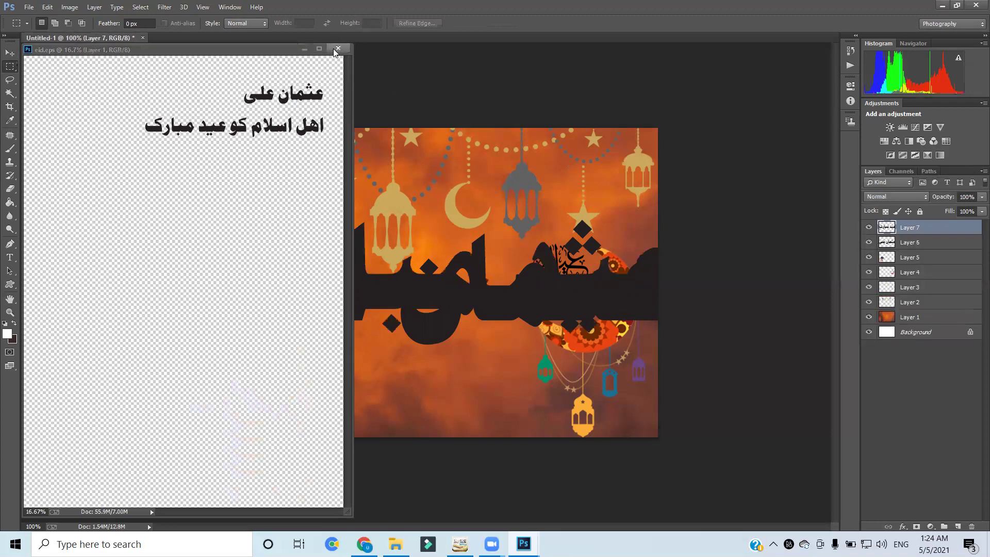
pyautogui.click(334, 48)
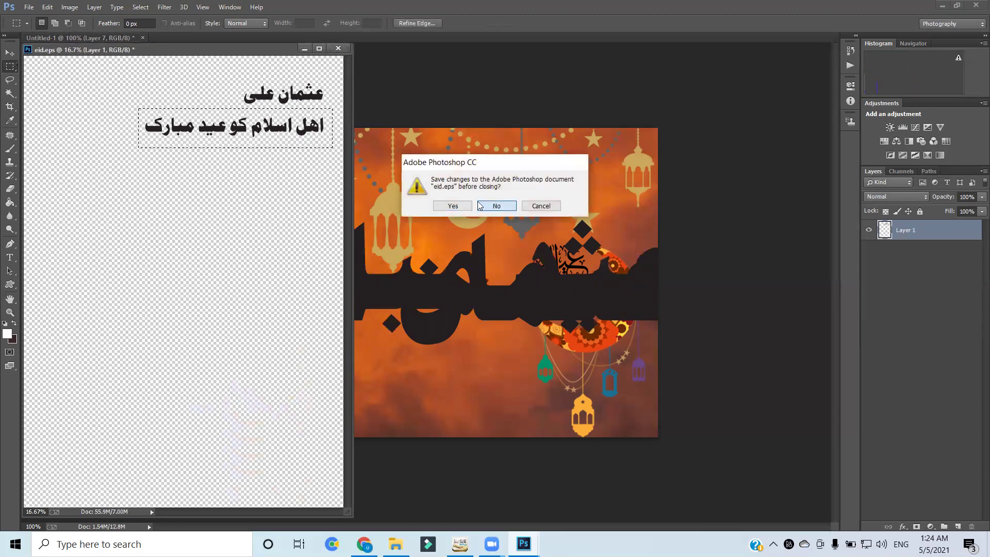
pyautogui.click(488, 204)
# Hide the greeting line's layer, then scale the Urdu name down and place it over the portrait's lower edge
pyautogui.click(10, 53)
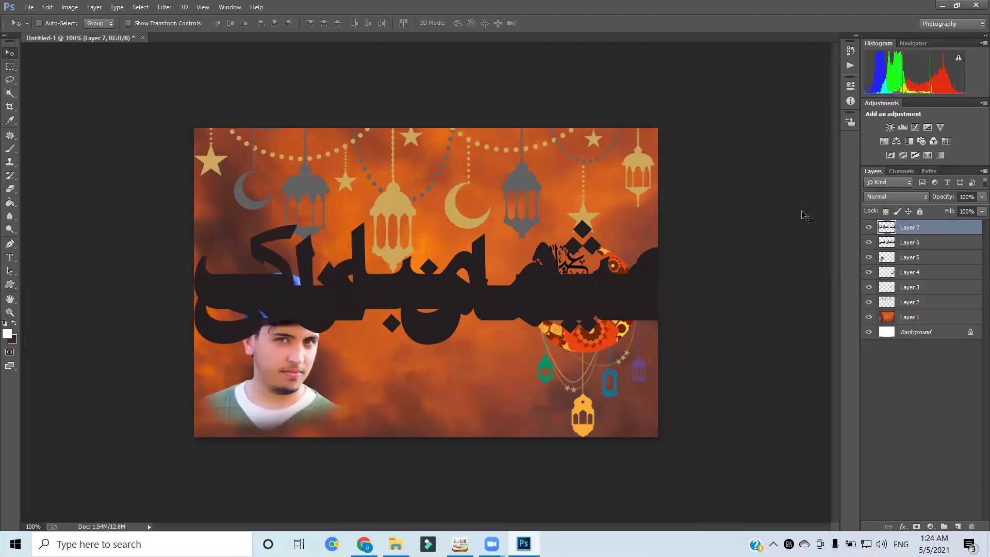
pyautogui.click(910, 242)
pyautogui.hotkey('ctrl', 't')
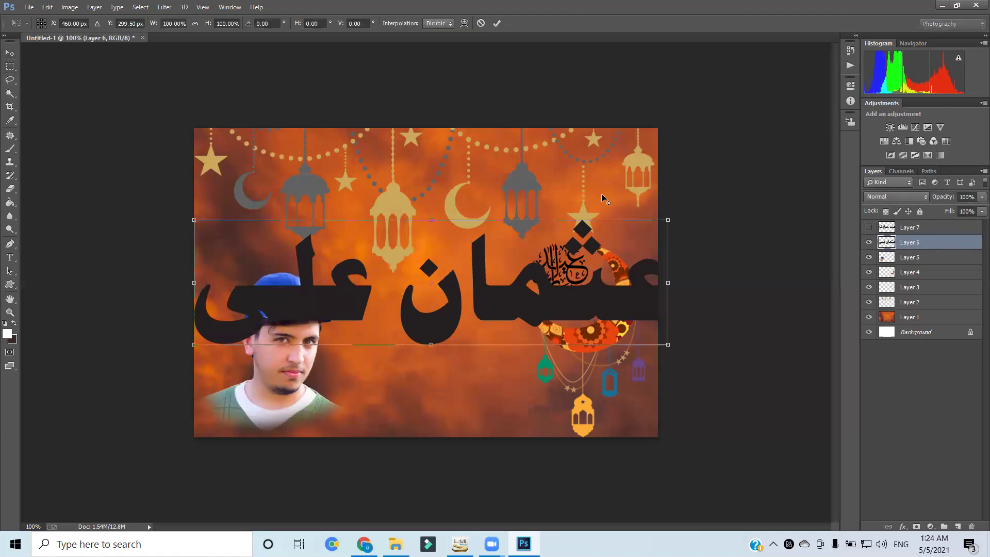
pyautogui.moveTo(668, 218); pyautogui.dragTo(523, 266)
pyautogui.press('Return')
pyautogui.moveTo(466, 292); pyautogui.dragTo(318, 416)
pyautogui.hotkey('ctrl', 't')
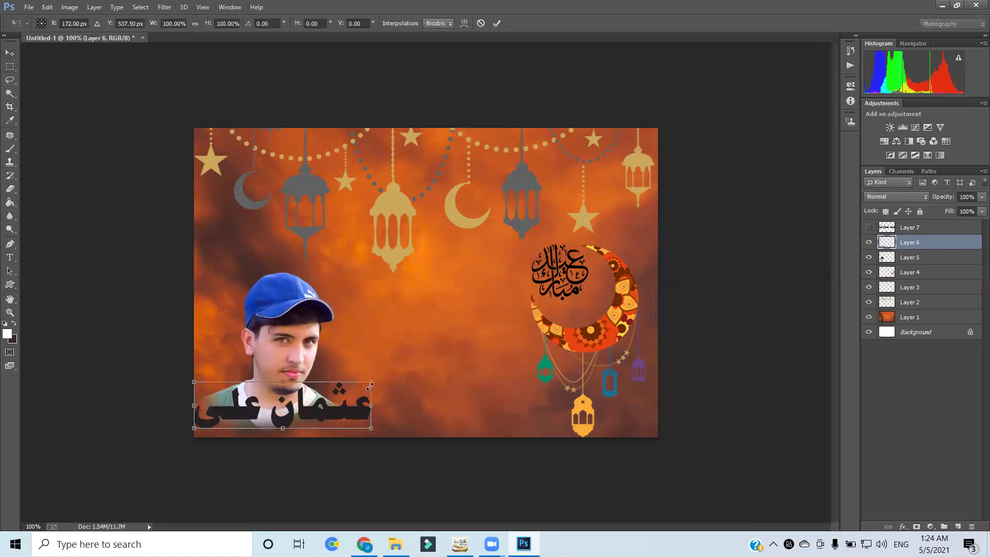
pyautogui.moveTo(369, 386); pyautogui.dragTo(343, 390)
pyautogui.press('Return')
# Move the portrait up slightly so that its shoulders sit above the name text
pyautogui.rightClick(286, 311)
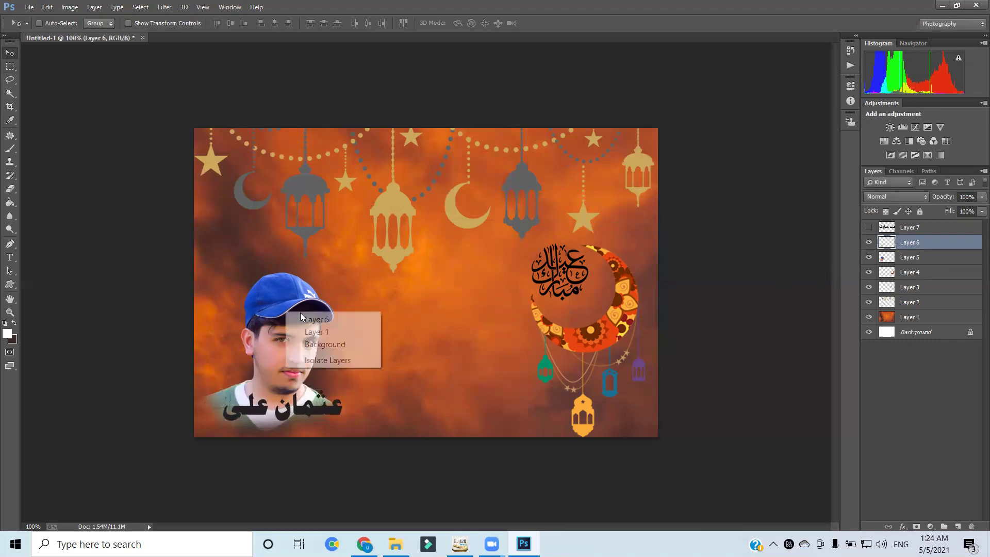
pyautogui.click(310, 322)
pyautogui.moveTo(277, 318)
pyautogui.mouseDown()
pyautogui.moveTo(272, 292)
pyautogui.moveTo(281, 304)
pyautogui.mouseUp()
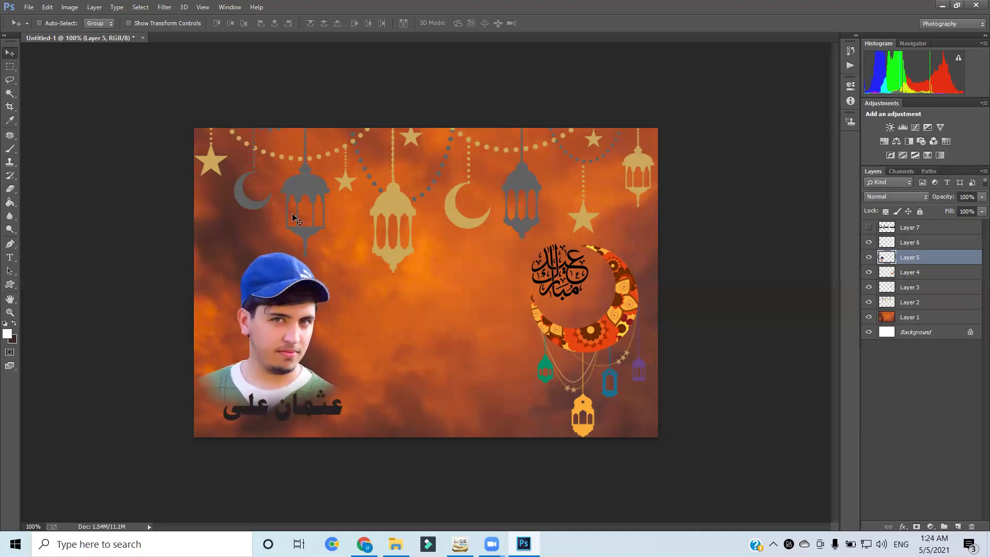
# Shift the lantern garland up against the banner's upper edge and nudge it slightly to the right
pyautogui.moveTo(300, 188); pyautogui.dragTo(306, 171)
pyautogui.press('Right')
pyautogui.press('Right')
pyautogui.press('Right')
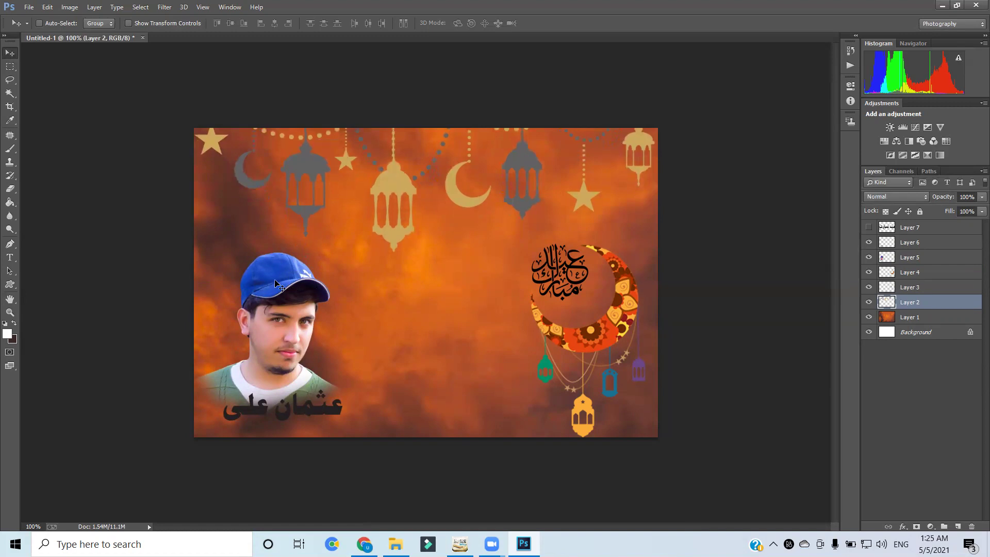
# Raise the portrait about 25 px and move the name text down and left to sit beneath it
pyautogui.moveTo(279, 286); pyautogui.dragTo(279, 274)
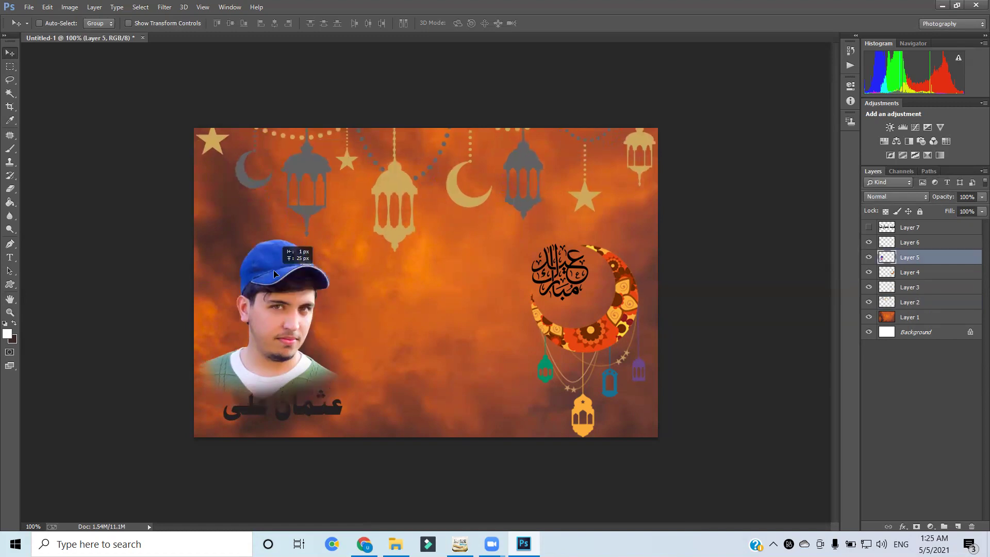
pyautogui.rightClick(316, 410)
pyautogui.click(330, 414)
pyautogui.moveTo(321, 410); pyautogui.dragTo(299, 414)
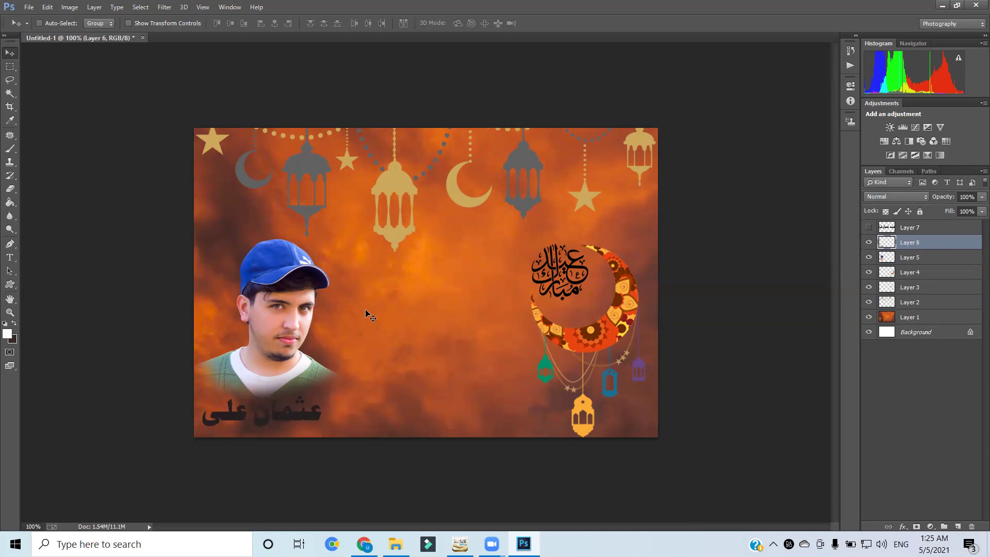
# Show the greeting line's layer, scale the text down and place it near the lower edge between the name and the crescent
pyautogui.click(907, 227)
pyautogui.click(869, 227)
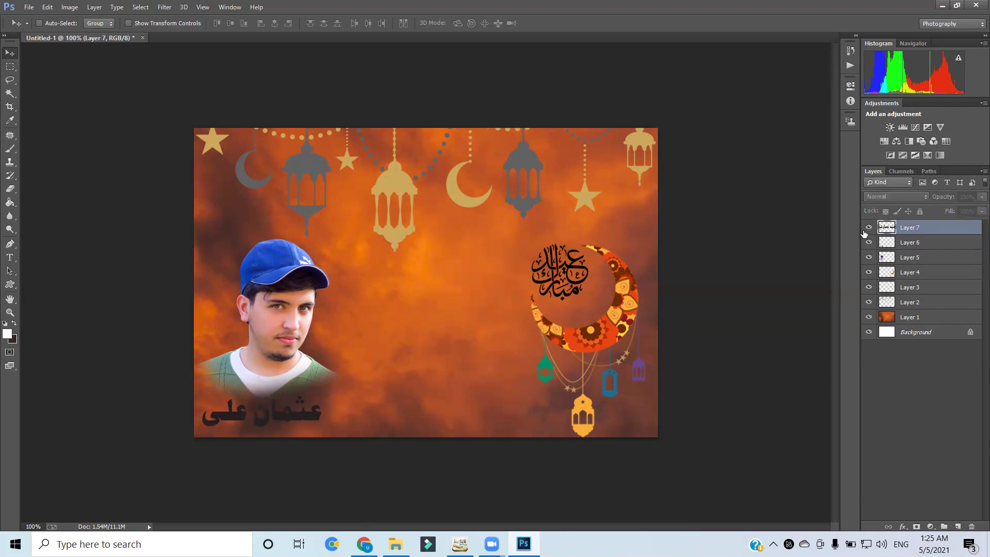
pyautogui.hotkey('ctrl', 't')
pyautogui.moveTo(191, 221); pyautogui.dragTo(580, 277)
pyautogui.moveTo(700, 284); pyautogui.dragTo(422, 262)
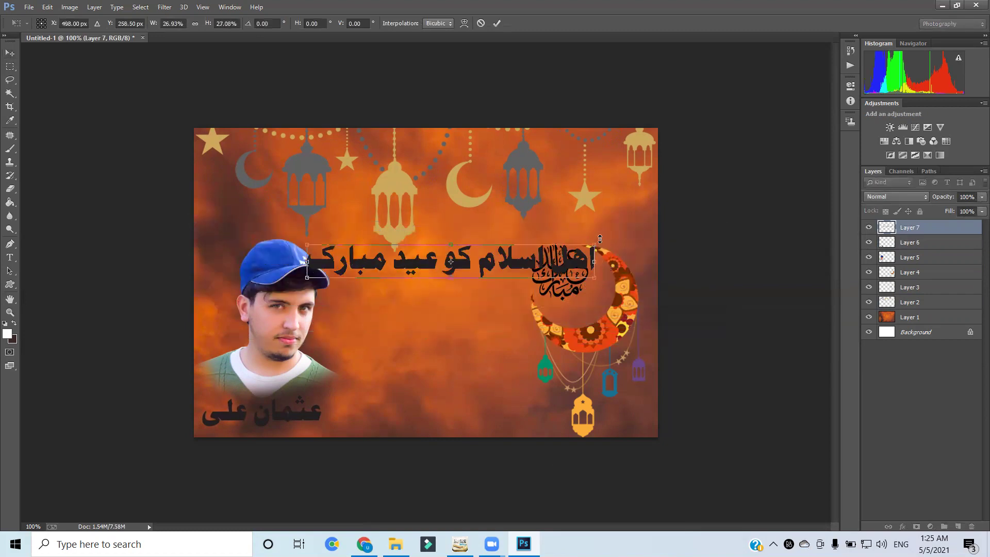
pyautogui.moveTo(596, 246); pyautogui.dragTo(477, 401)
pyautogui.press('Return')
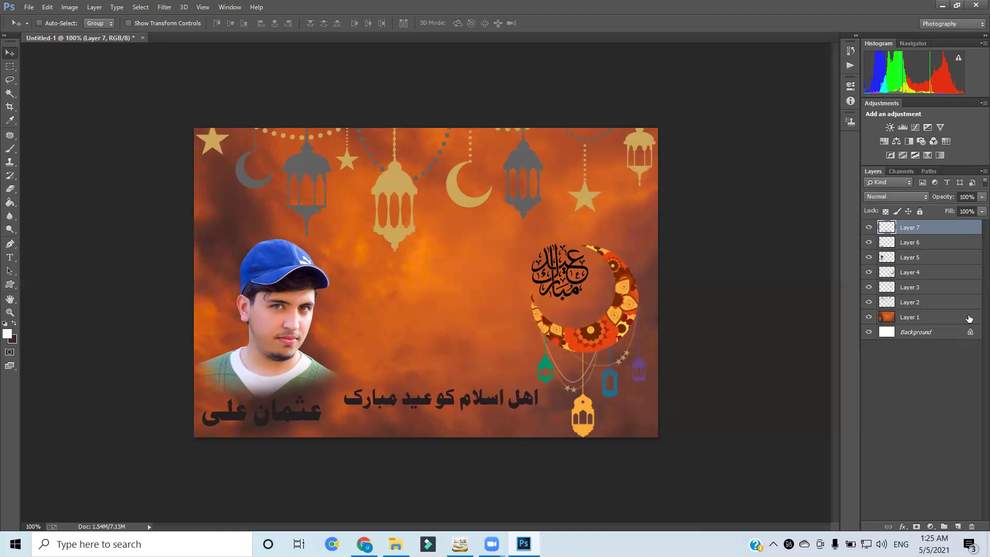
# Apply Bevel & Emboss and Drop Shadow effects to the lantern garland on Layer 2
pyautogui.click(950, 305)
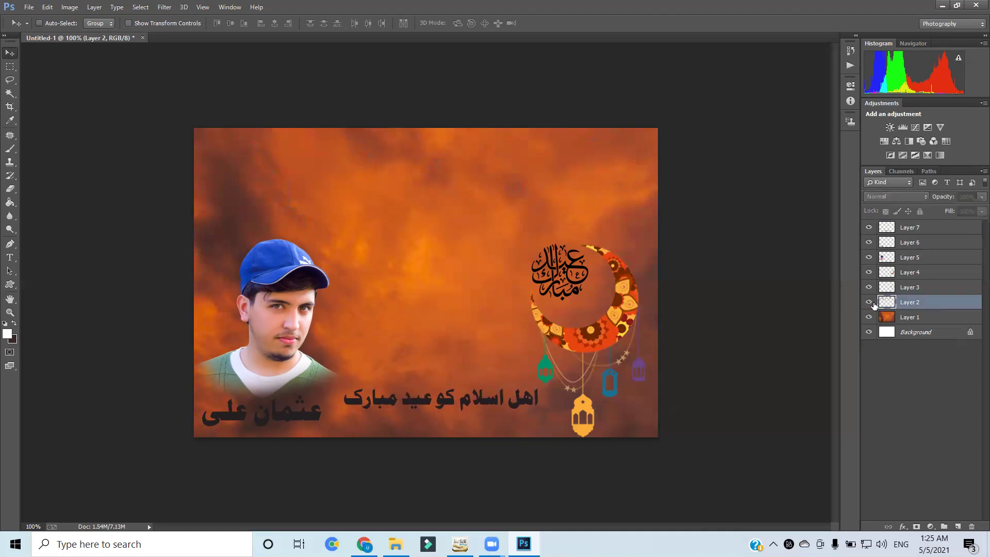
pyautogui.doubleClick(945, 306)
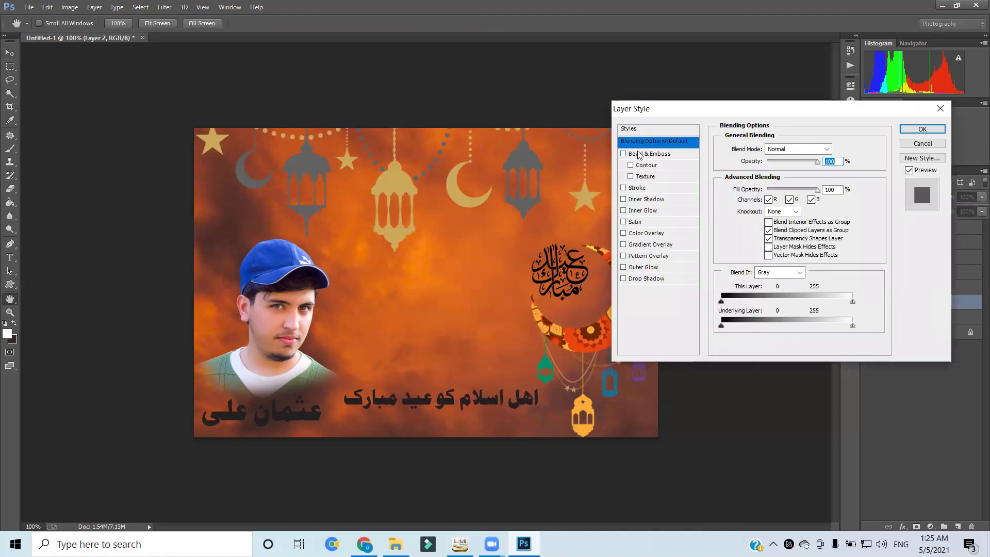
pyautogui.click(639, 155)
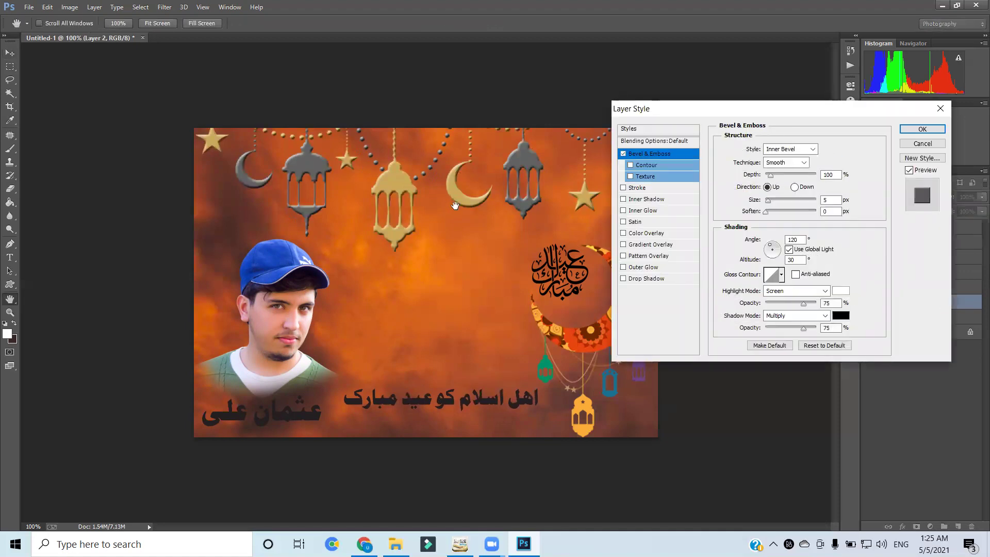
pyautogui.click(650, 279)
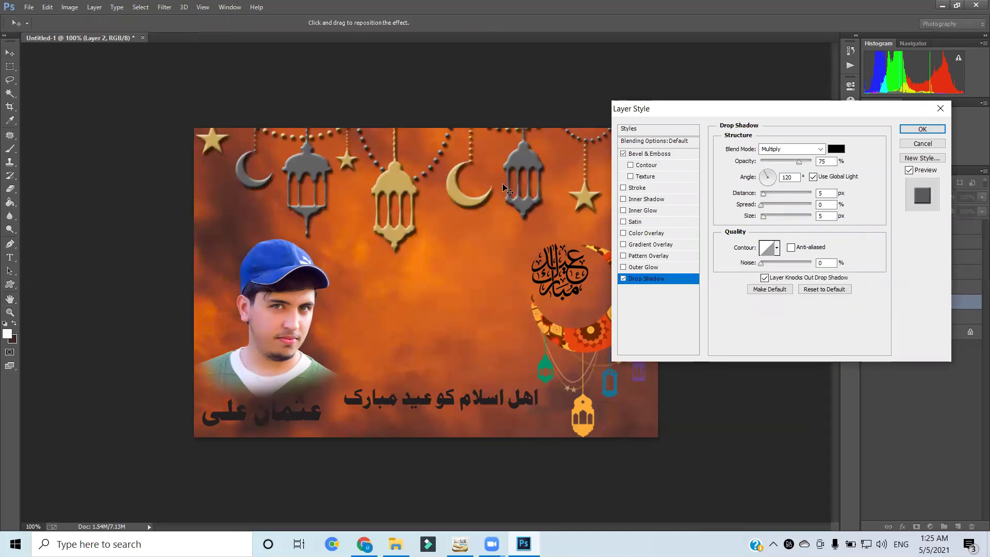
pyautogui.click(922, 129)
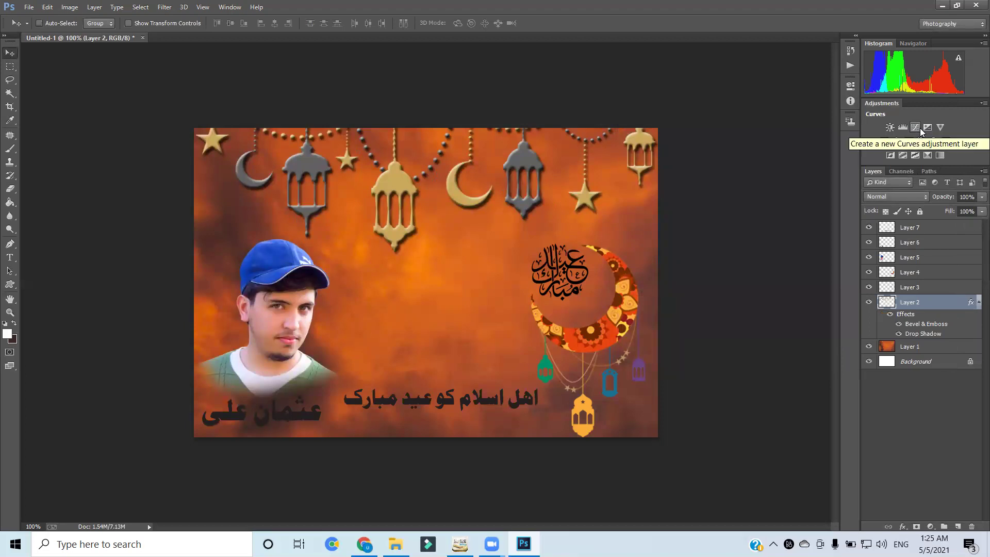
# Give the Eid Mubarak calligraphy on Layer 3 a white (ffffff) Color Overlay
pyautogui.click(911, 287)
pyautogui.click(870, 288)
pyautogui.click(869, 287)
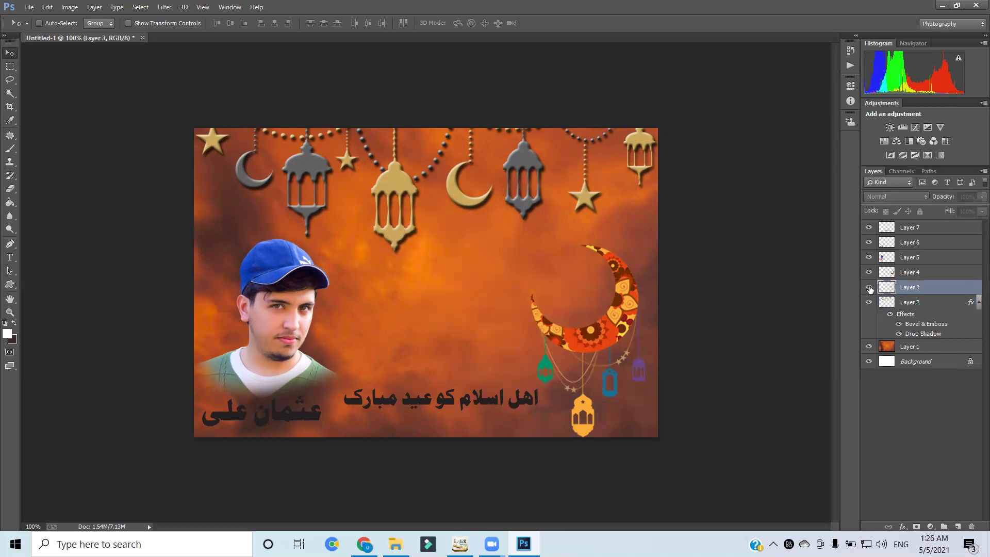
pyautogui.doubleClick(949, 291)
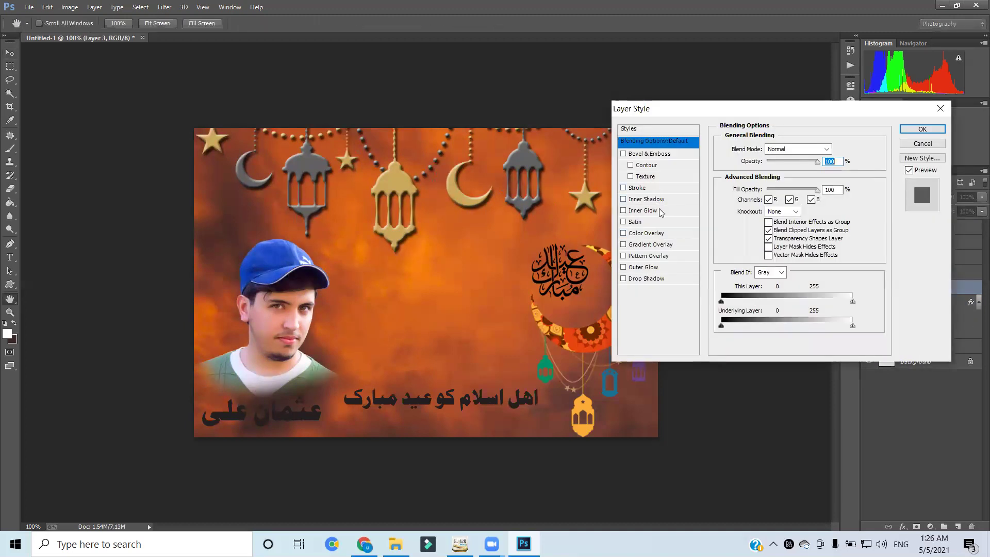
pyautogui.click(659, 234)
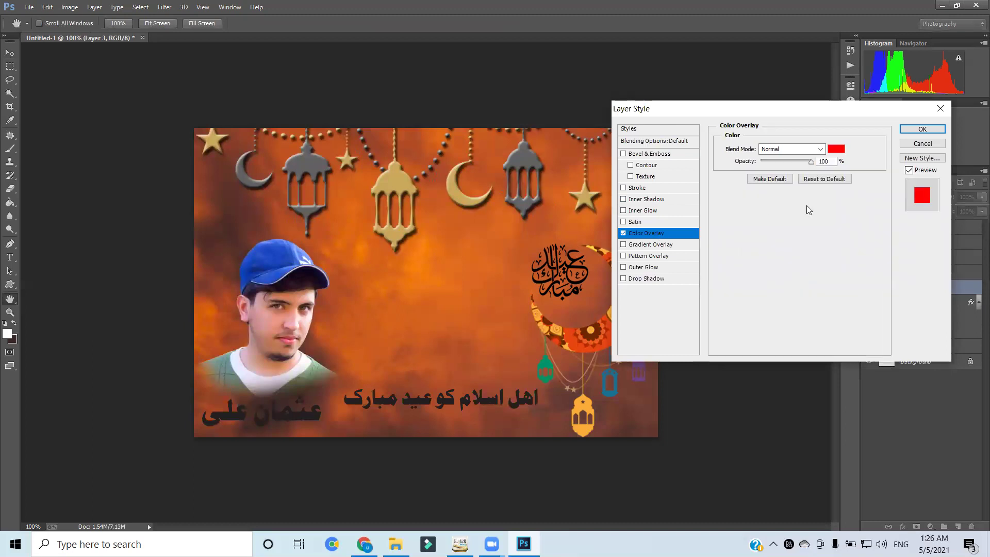
pyautogui.click(839, 149)
pyautogui.write('ffffff')
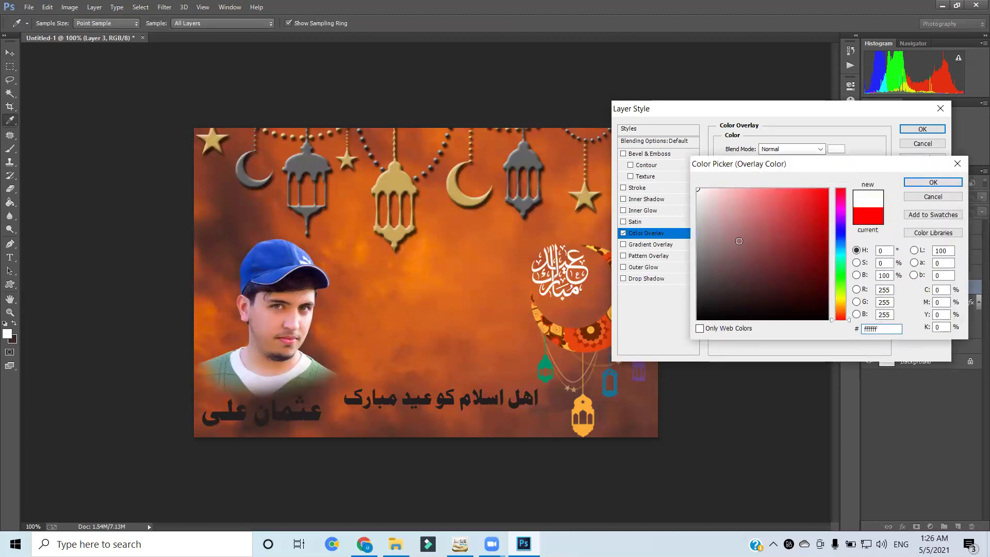
pyautogui.click(933, 182)
# Add a Drop Shadow and a 3 px black outside Stroke to the calligraphy
pyautogui.click(648, 278)
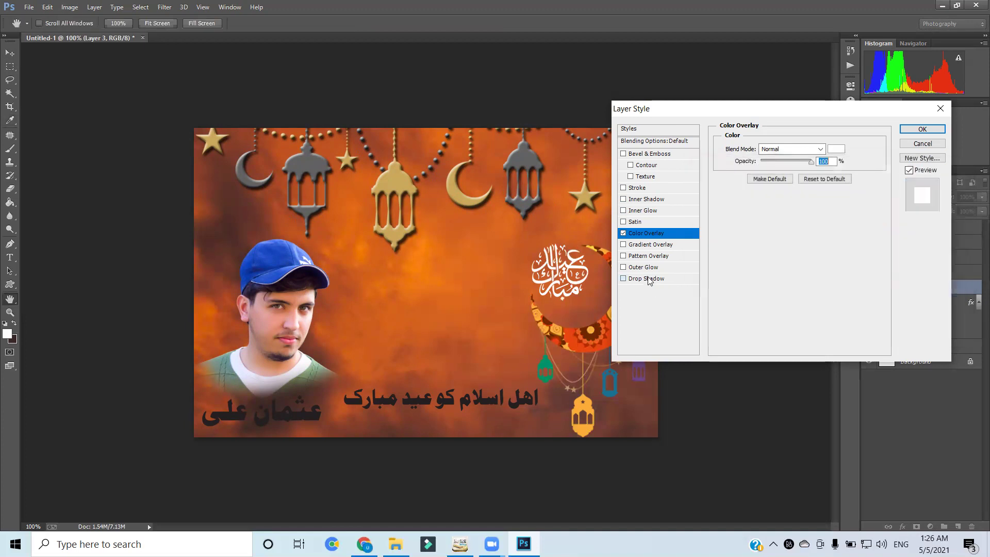
pyautogui.click(640, 188)
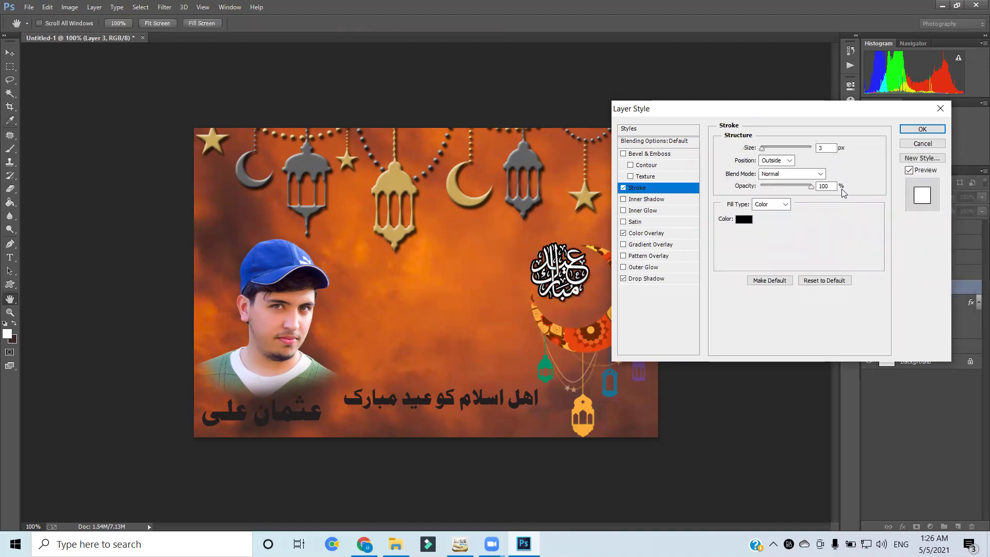
pyautogui.click(928, 129)
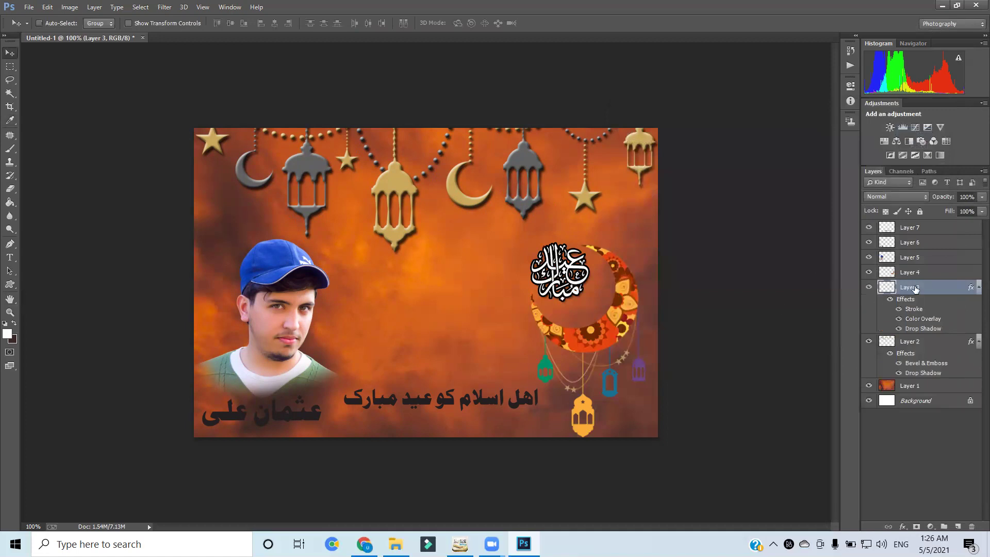
# Apply Bevel & Emboss and Drop Shadow effects to the crescent with hanging lanterns on Layer 4, leaving Stroke off
pyautogui.click(922, 273)
pyautogui.click(869, 272)
pyautogui.click(869, 272)
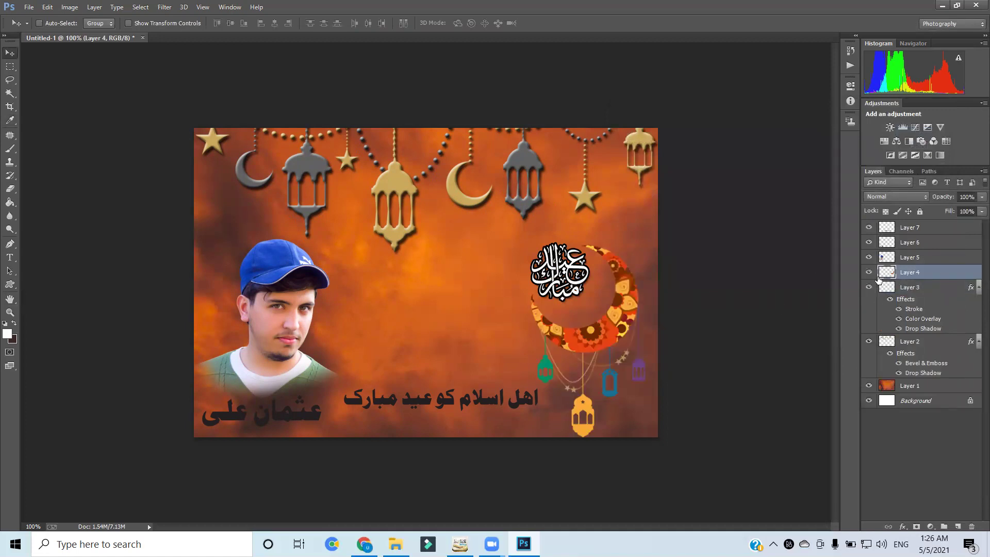
pyautogui.doubleClick(947, 274)
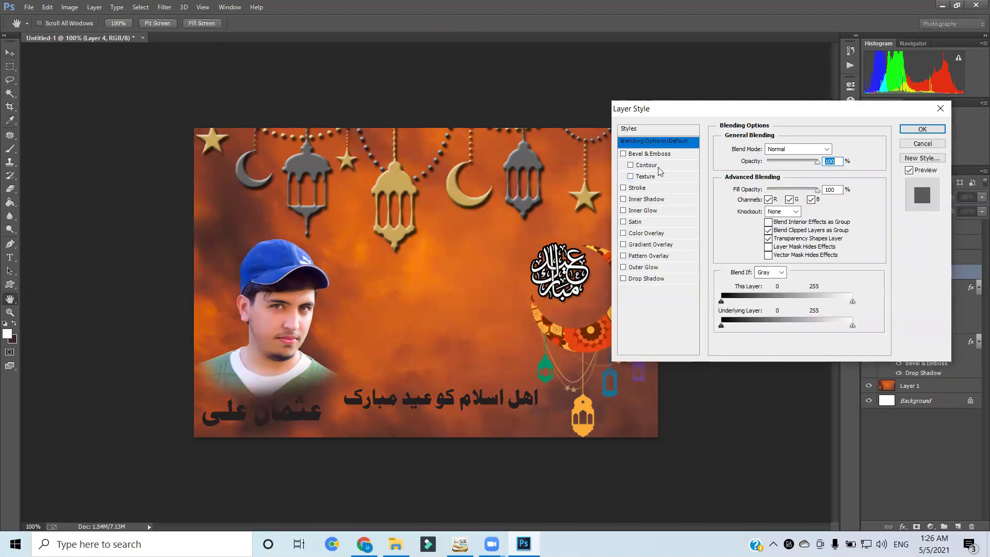
pyautogui.click(649, 154)
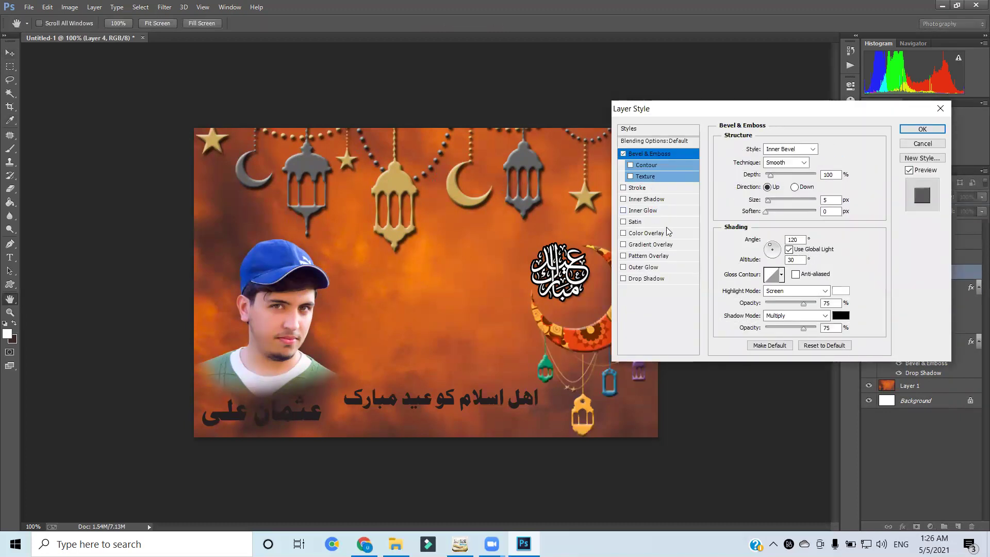
pyautogui.click(662, 279)
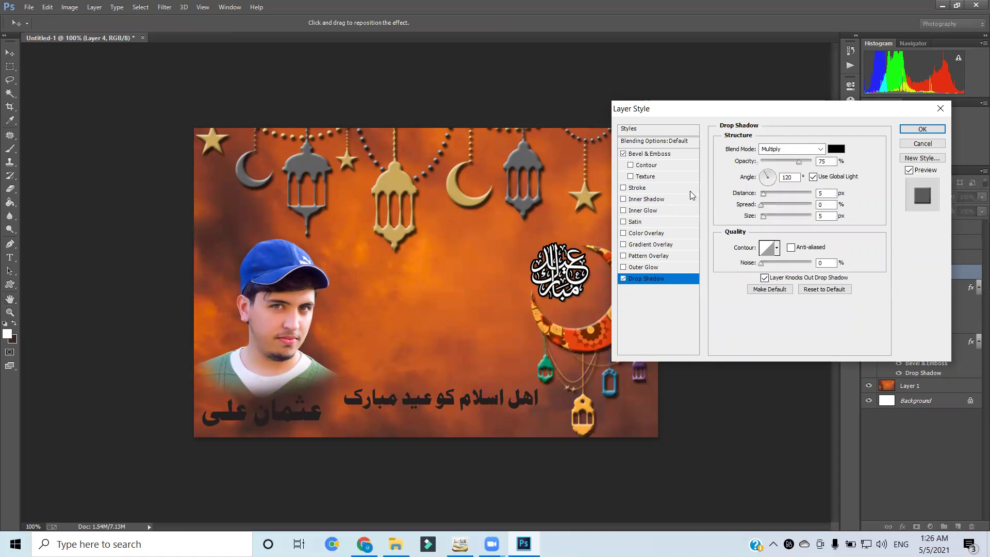
pyautogui.click(643, 190)
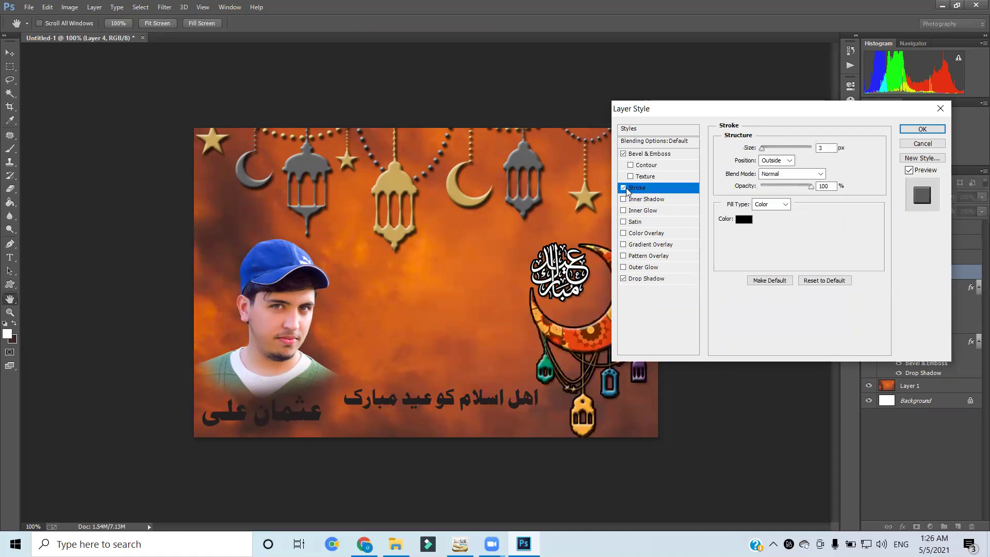
pyautogui.click(623, 188)
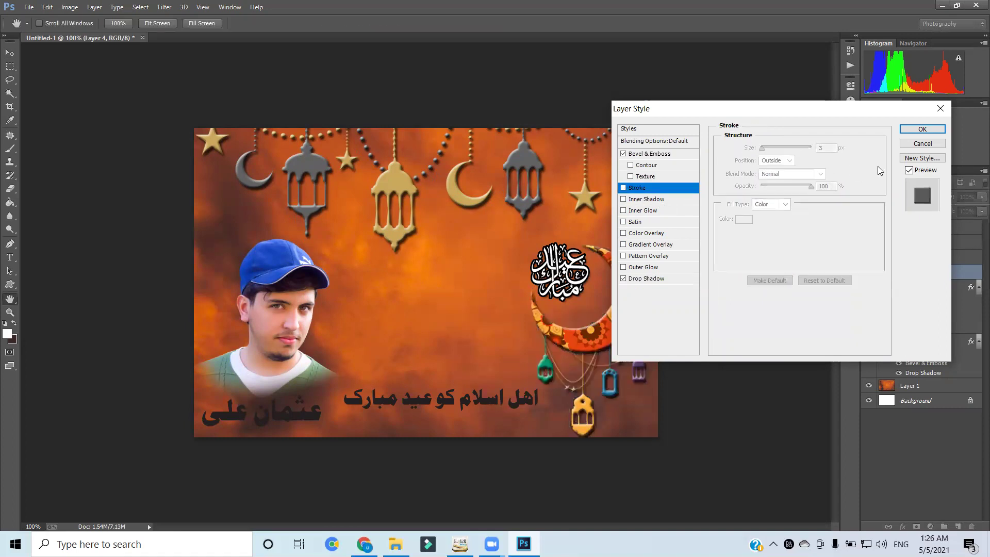
pyautogui.click(922, 129)
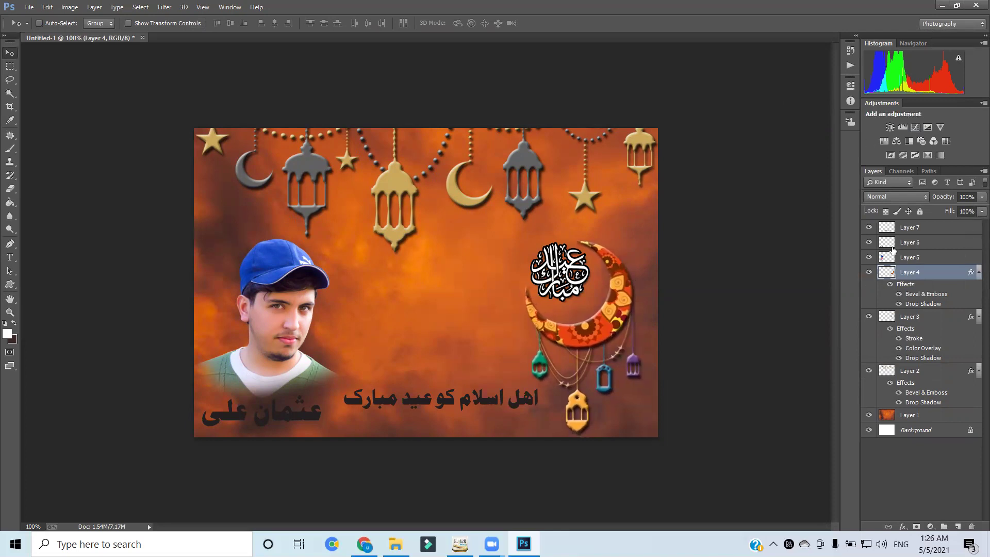
# Give the name text on Layer 6 a black (000000) Color Overlay
pyautogui.click(930, 258)
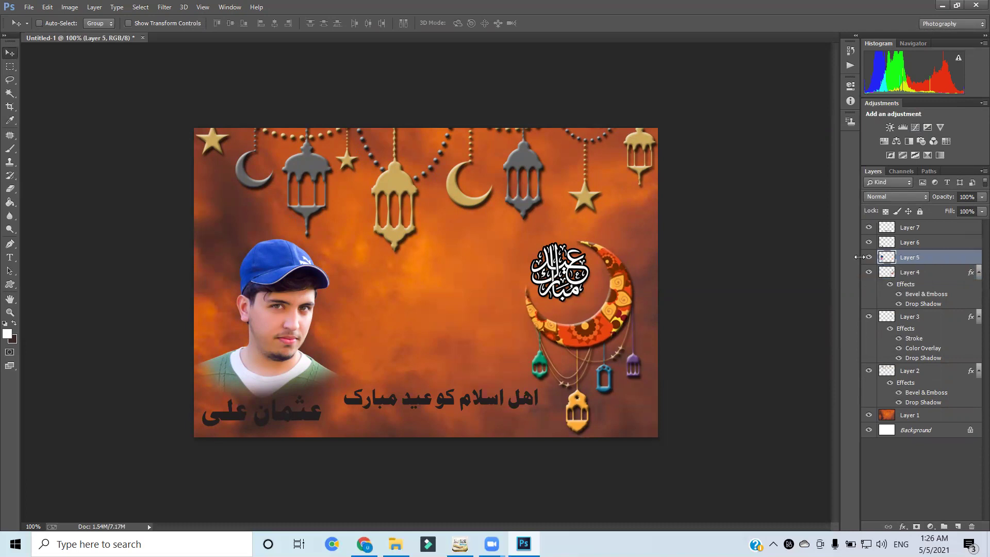
pyautogui.click(941, 243)
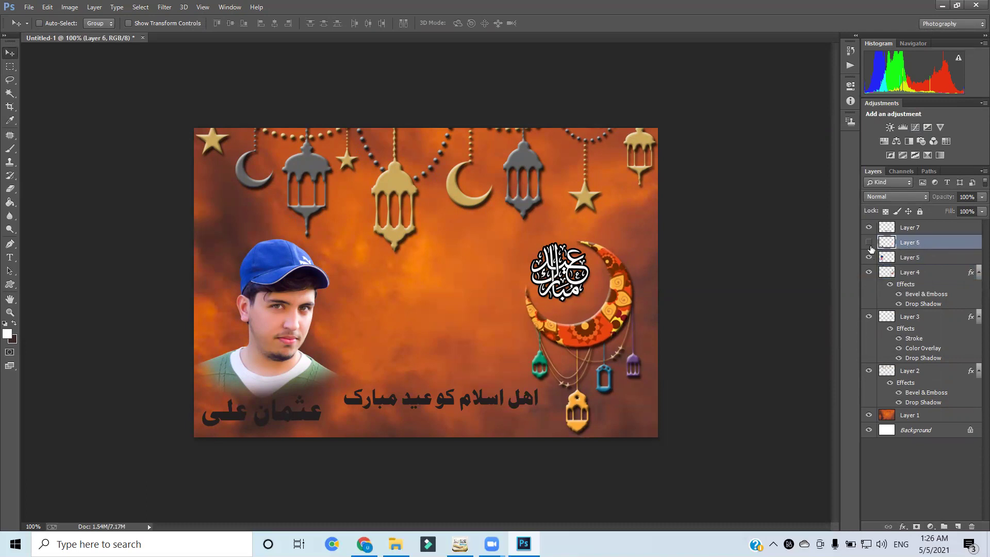
pyautogui.doubleClick(948, 243)
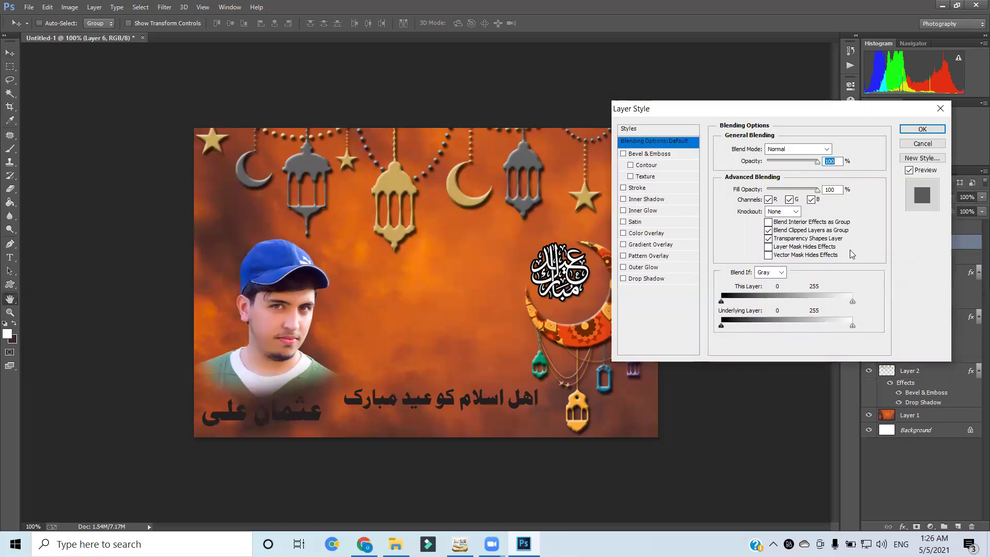
pyautogui.click(654, 235)
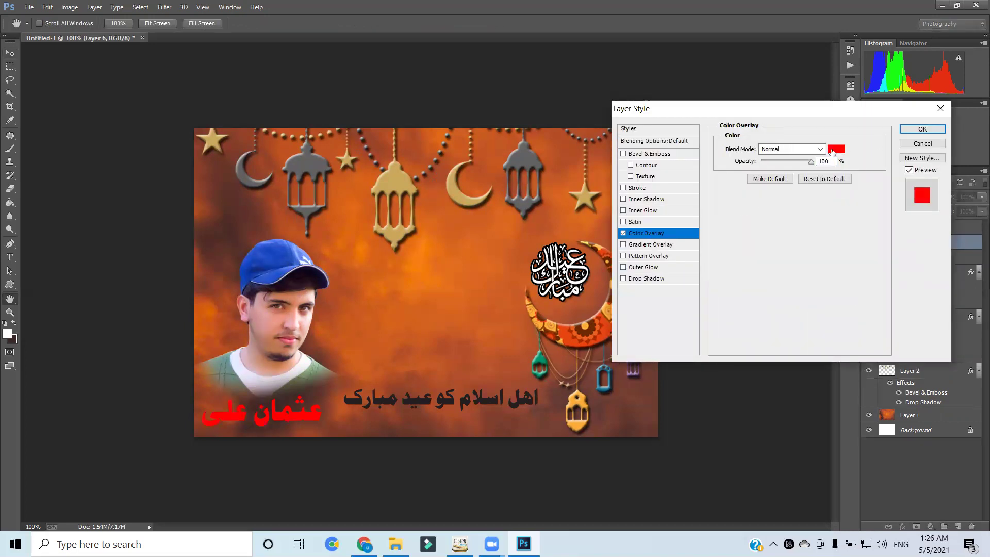
pyautogui.click(833, 150)
pyautogui.write('000000')
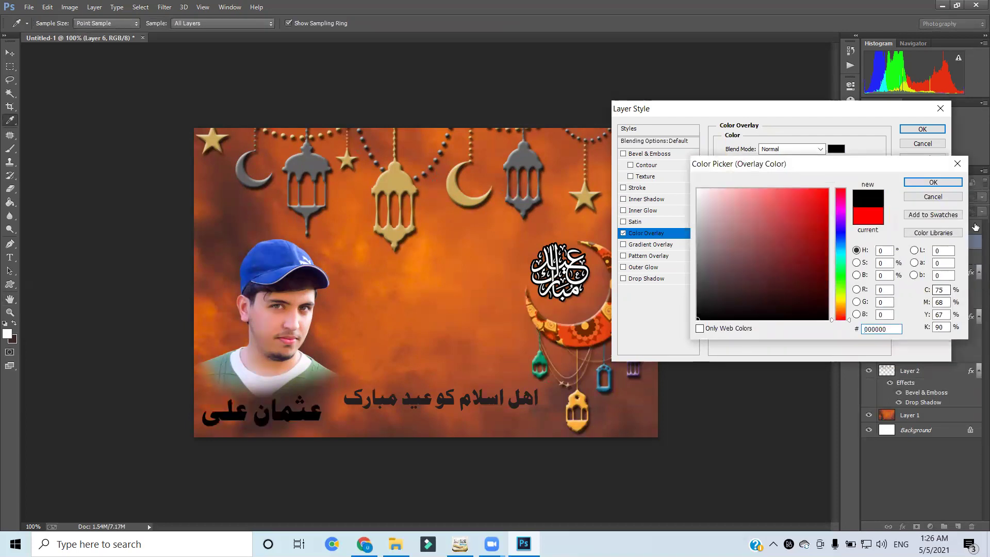
pyautogui.click(934, 182)
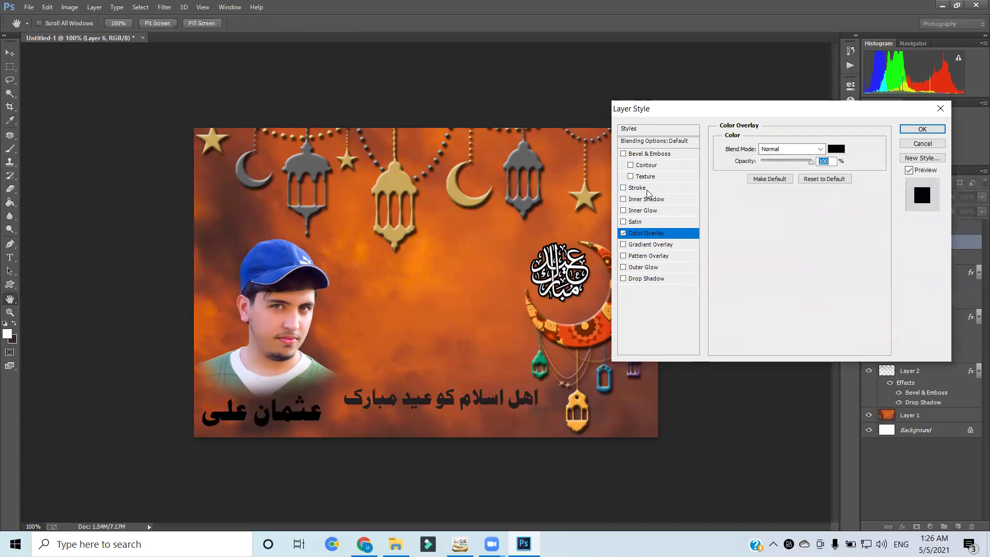
# Add a 3 px outside Stroke in yellow (ffd800) to the name text
pyautogui.click(642, 188)
pyautogui.click(747, 217)
pyautogui.write('ff0000')
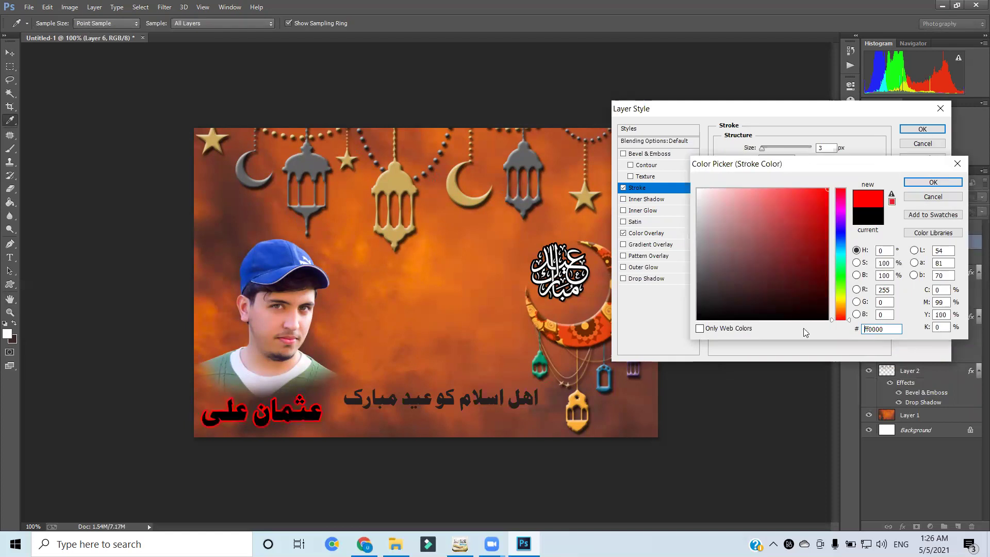
pyautogui.moveTo(833, 315); pyautogui.dragTo(844, 303)
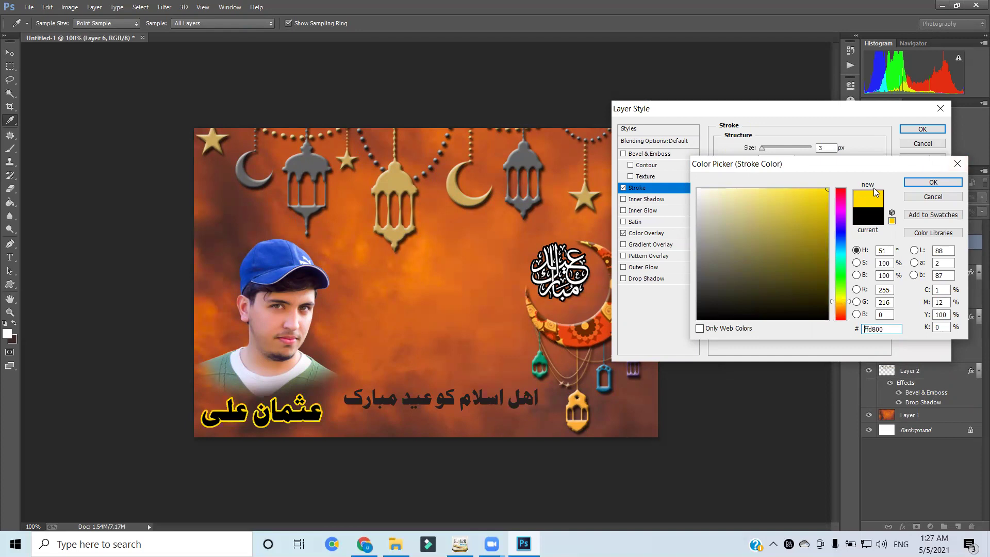
pyautogui.click(943, 183)
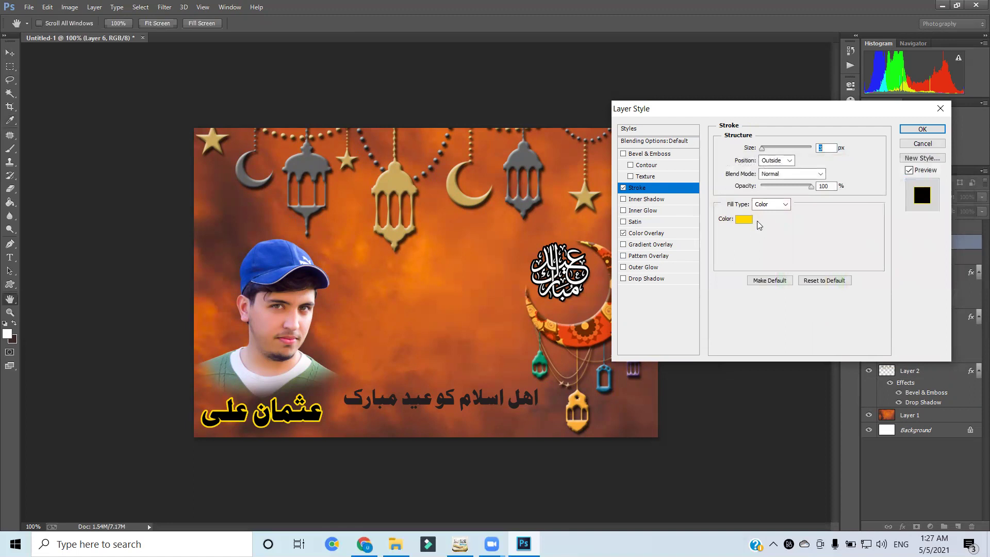
# Try white (ffffff) and black (000000) as the name text's stroke color
pyautogui.click(741, 219)
pyautogui.write('ffffff')
pyautogui.press('Return')
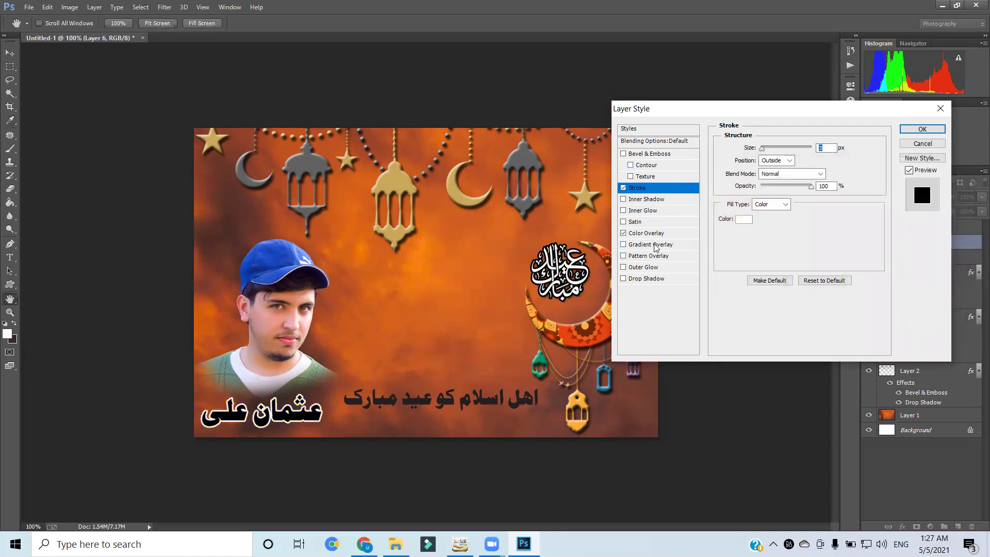
pyautogui.click(744, 219)
pyautogui.write('000000')
pyautogui.press('Return')
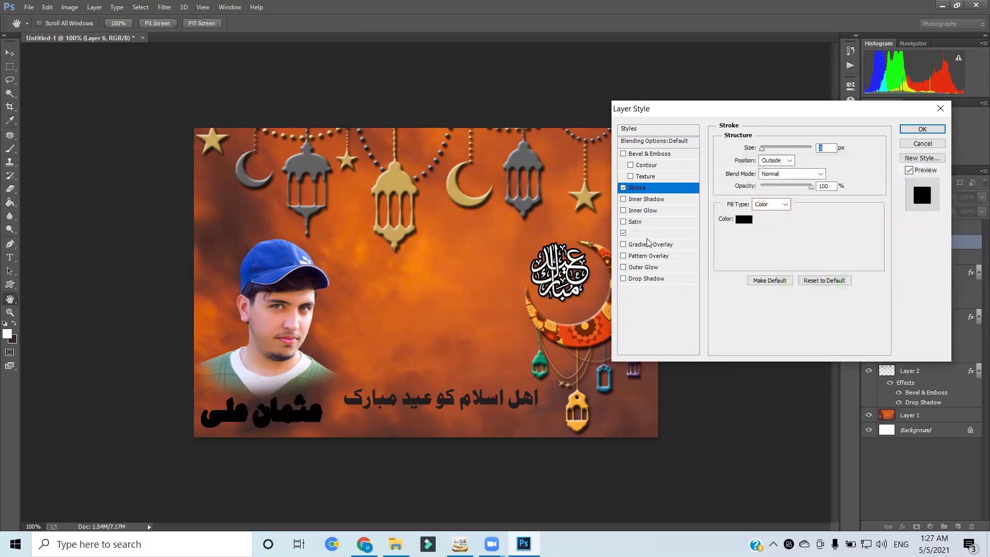
# Try a white (ffffff) Color Overlay on the name text, keeping its black stroke
pyautogui.click(646, 233)
pyautogui.click(836, 149)
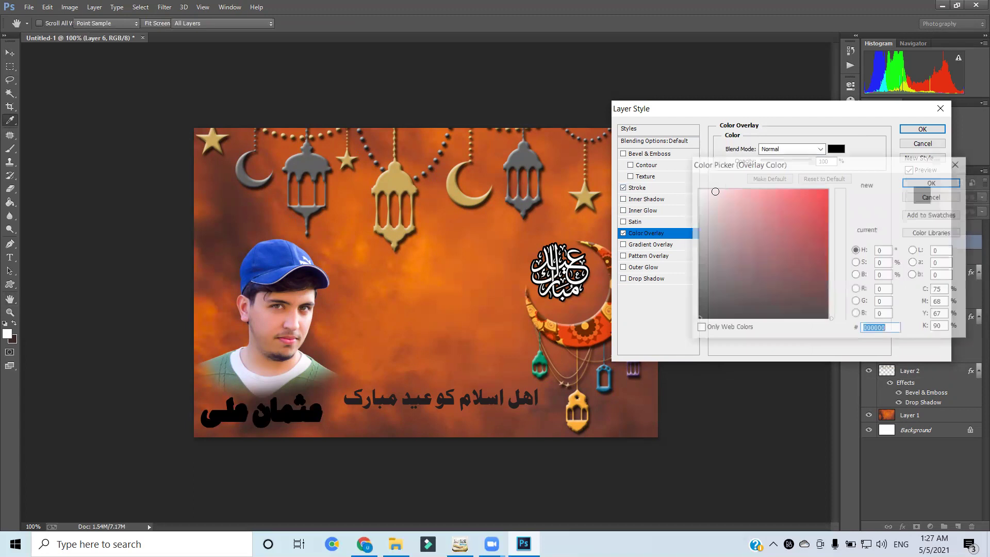
pyautogui.write('ffffff')
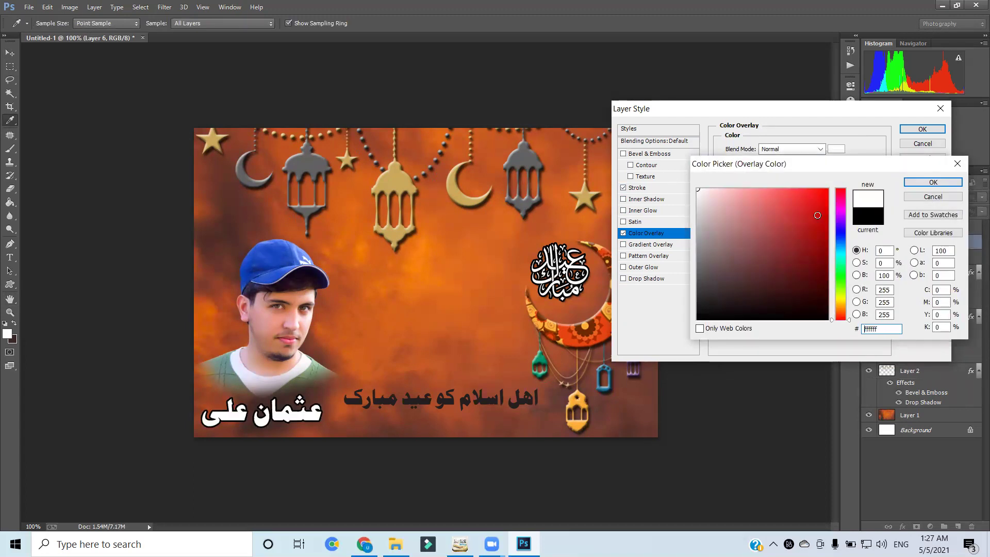
pyautogui.click(933, 197)
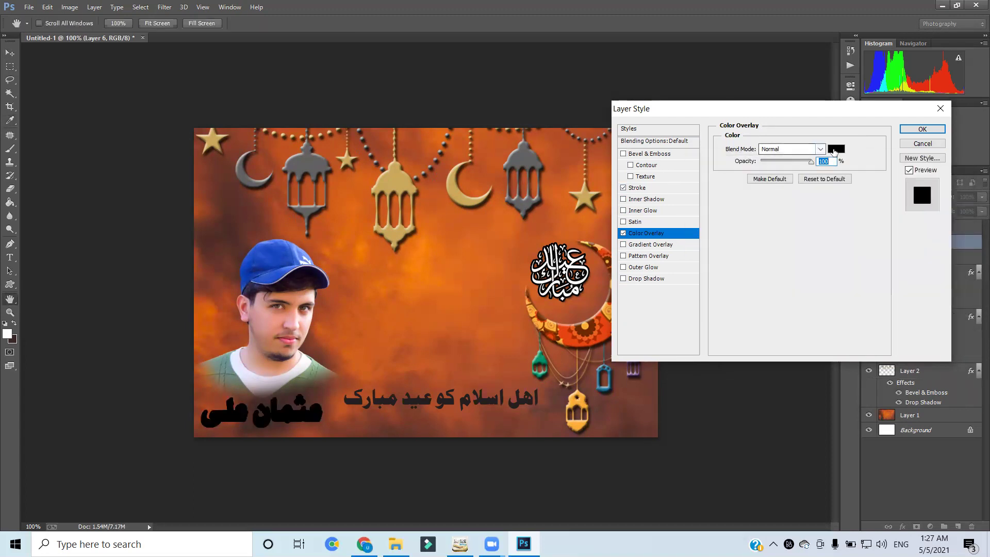
pyautogui.click(835, 149)
pyautogui.press('Escape')
# Set the name text's stroke color to yellow (ffde00), add a Drop Shadow and apply the layer style
pyautogui.click(658, 189)
pyautogui.click(745, 219)
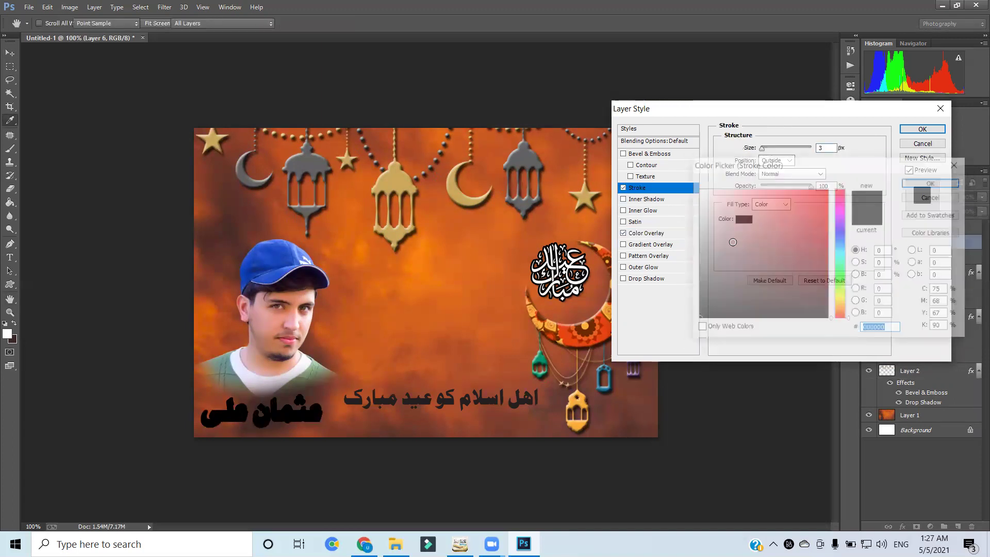
pyautogui.click(844, 299)
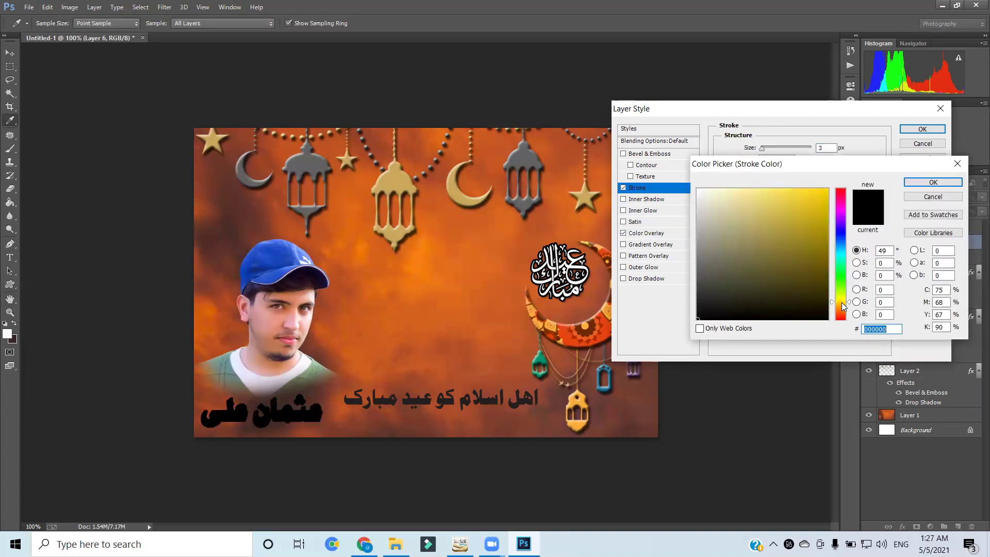
pyautogui.click(824, 192)
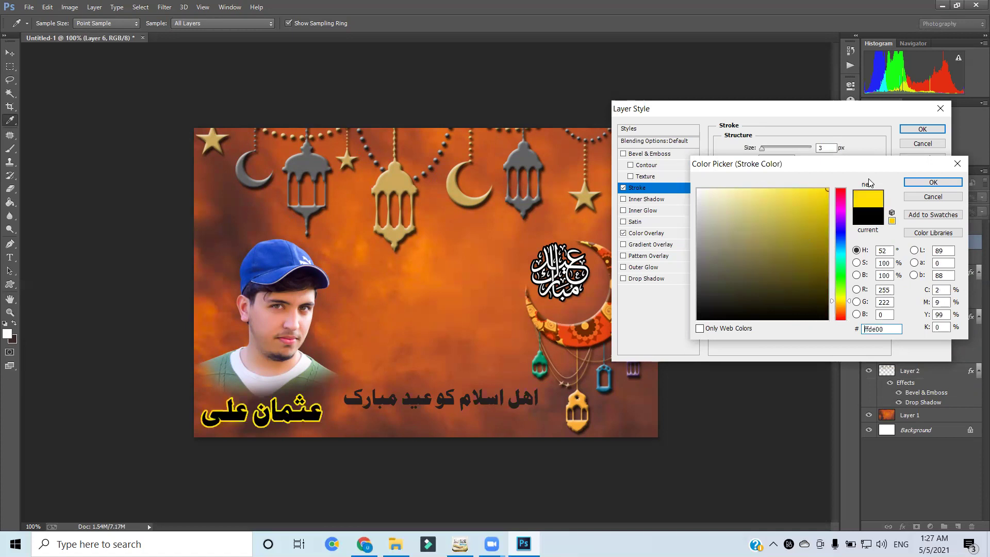
pyautogui.click(933, 182)
pyautogui.click(651, 279)
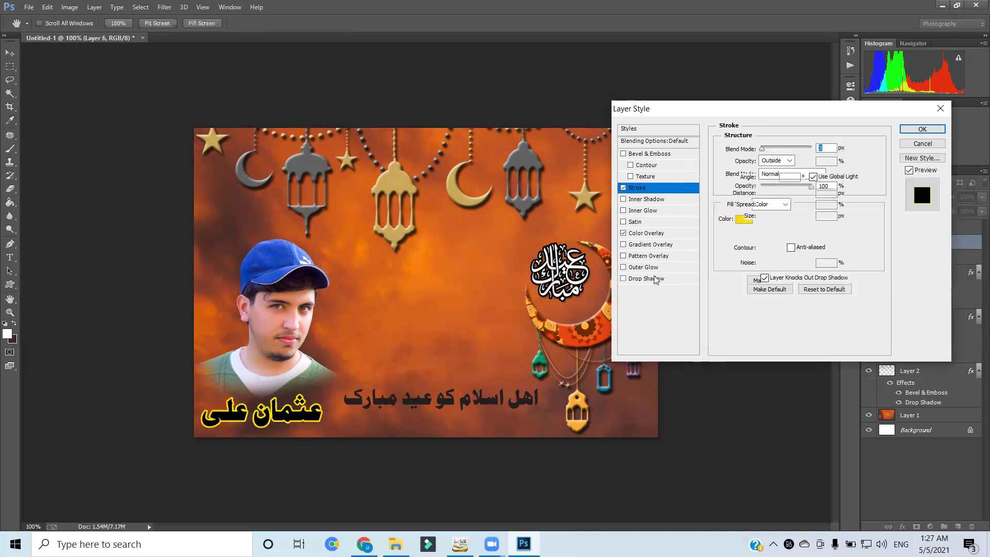
pyautogui.press('Return')
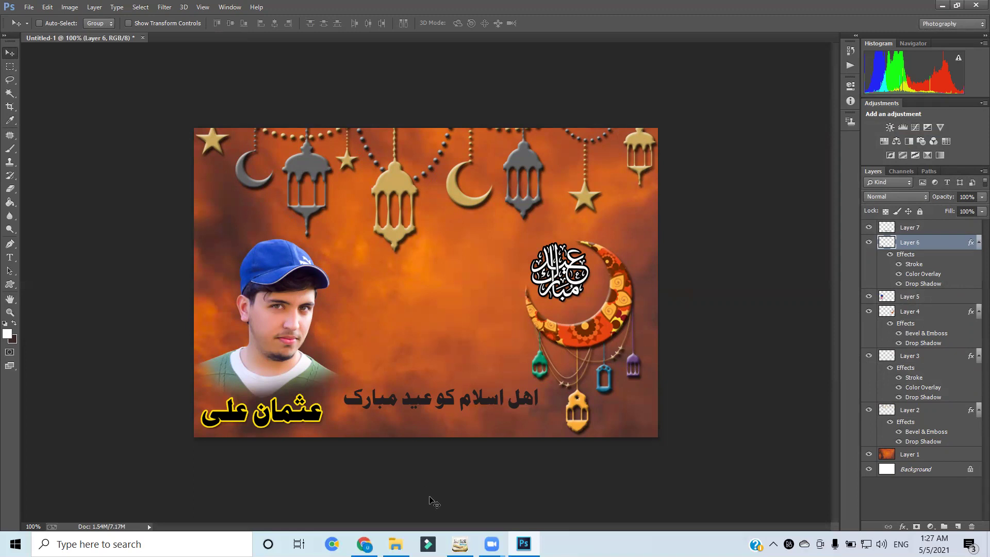
# Switch to Chrome and save the gold and grey Eid Mubarak PNG from the eid mubarak png image results into Downloads
pyautogui.hotkey('alt', 'Tab')
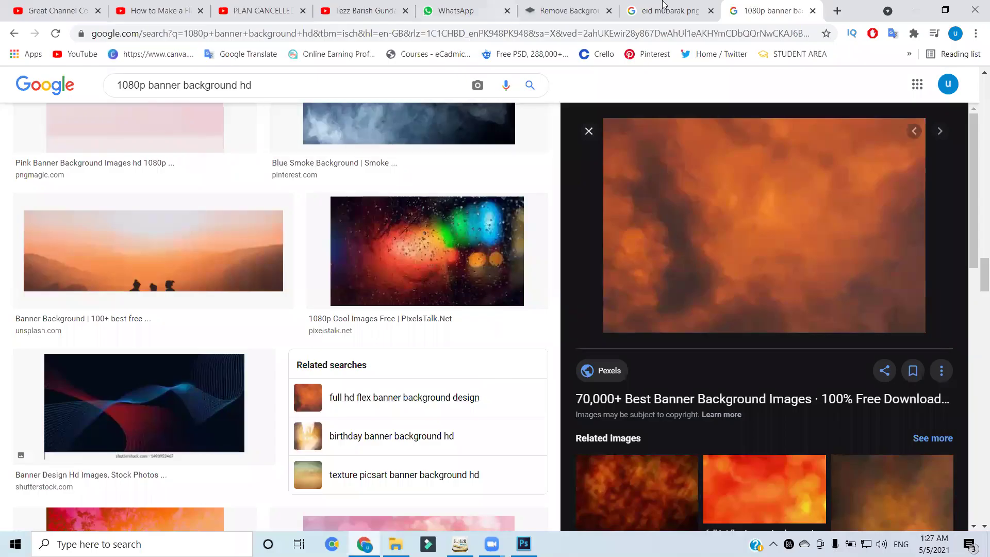
pyautogui.hotkey('ctrl', 'shift', 'Tab')
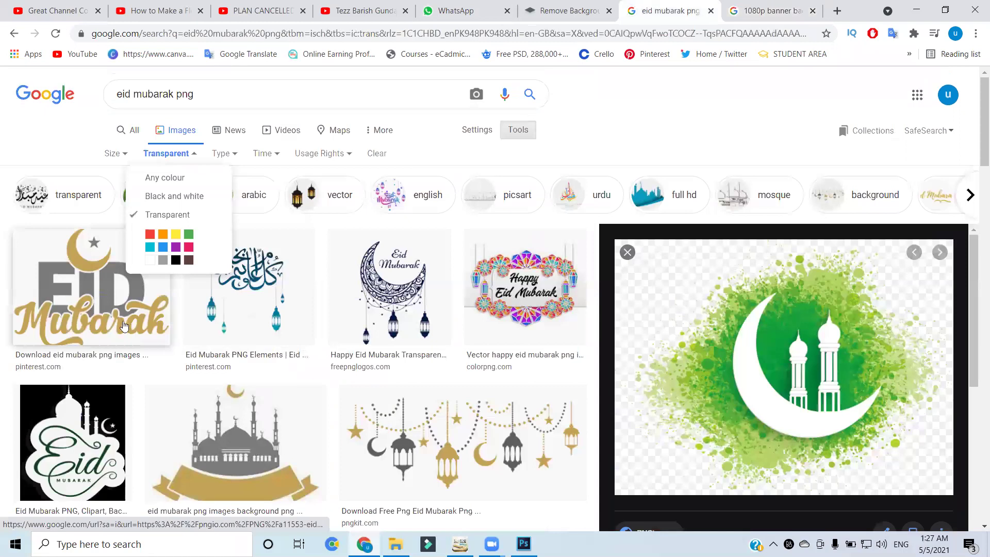
pyautogui.click(99, 299)
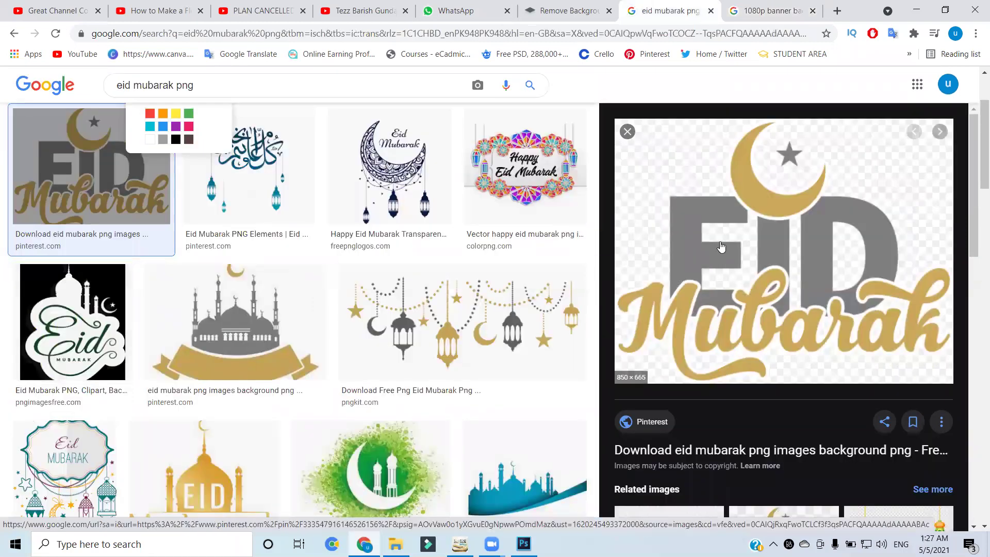
pyautogui.rightClick(704, 231)
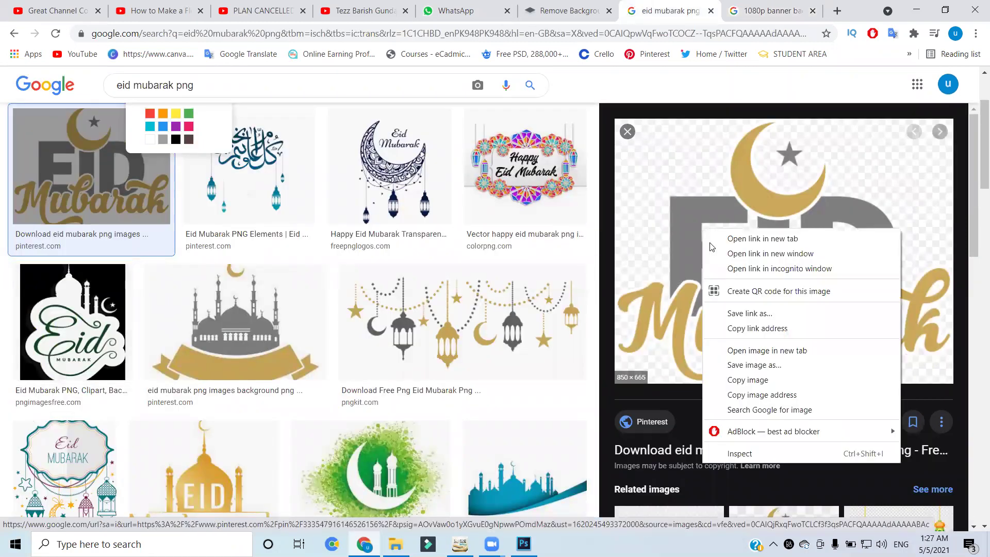
pyautogui.click(753, 379)
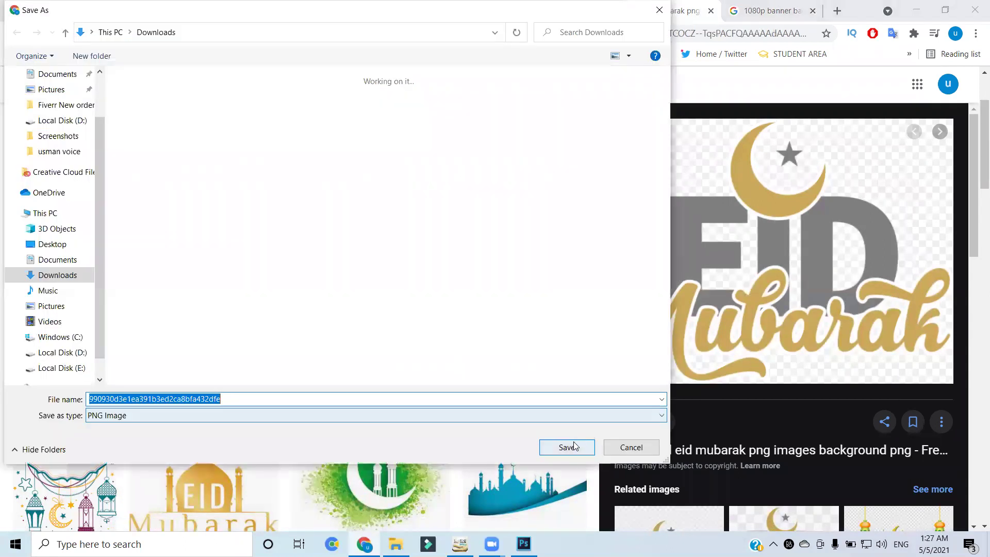
pyautogui.click(567, 447)
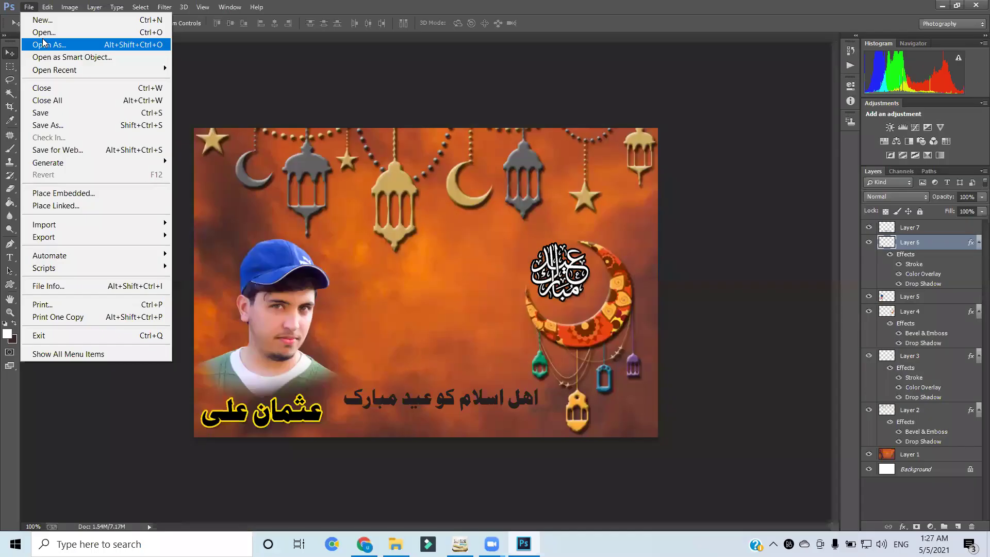
# Open the downloaded Eid Mubarak image 990930d3e1ea391b3ed2ca8bfa432dfe.png from Downloads in Photoshop
pyautogui.click(49, 32)
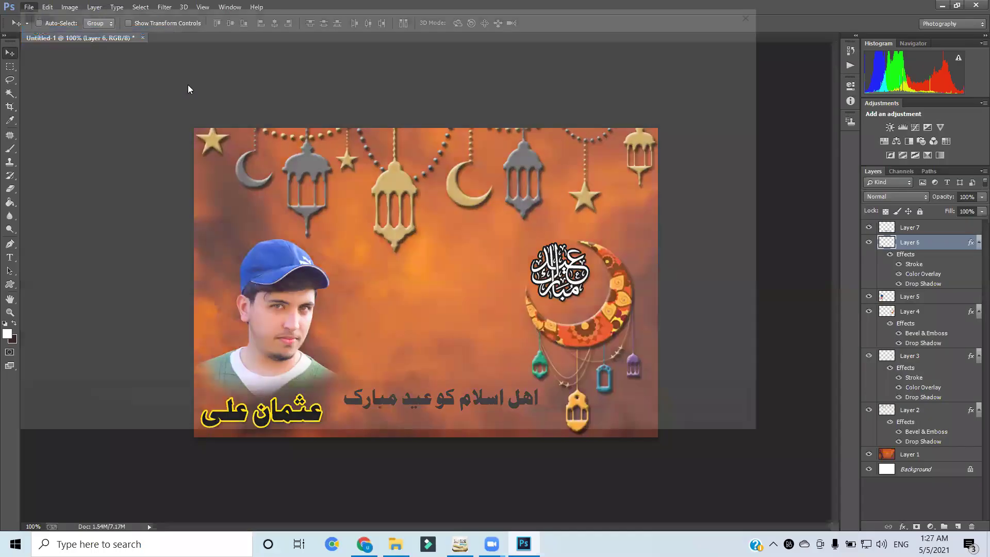
pyautogui.click(54, 74)
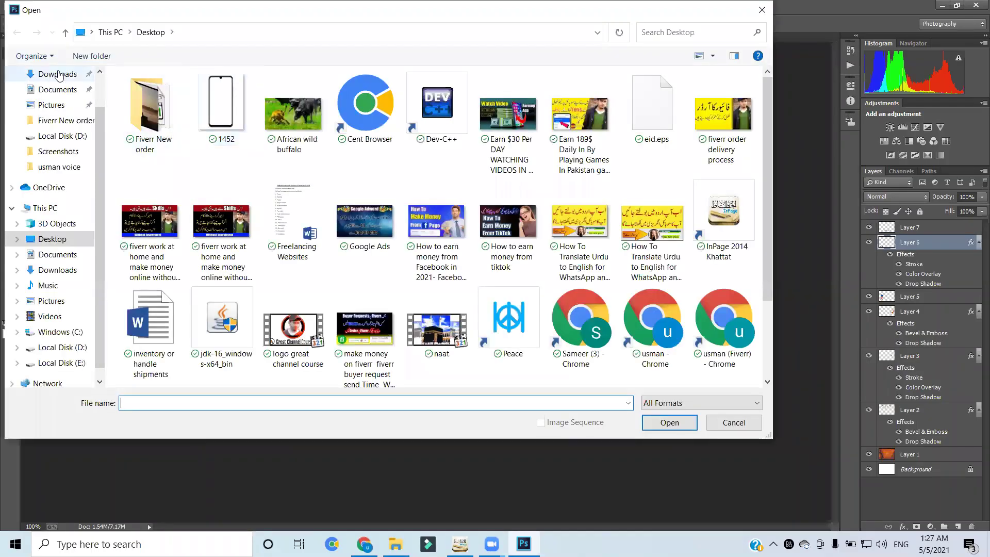
pyautogui.doubleClick(159, 141)
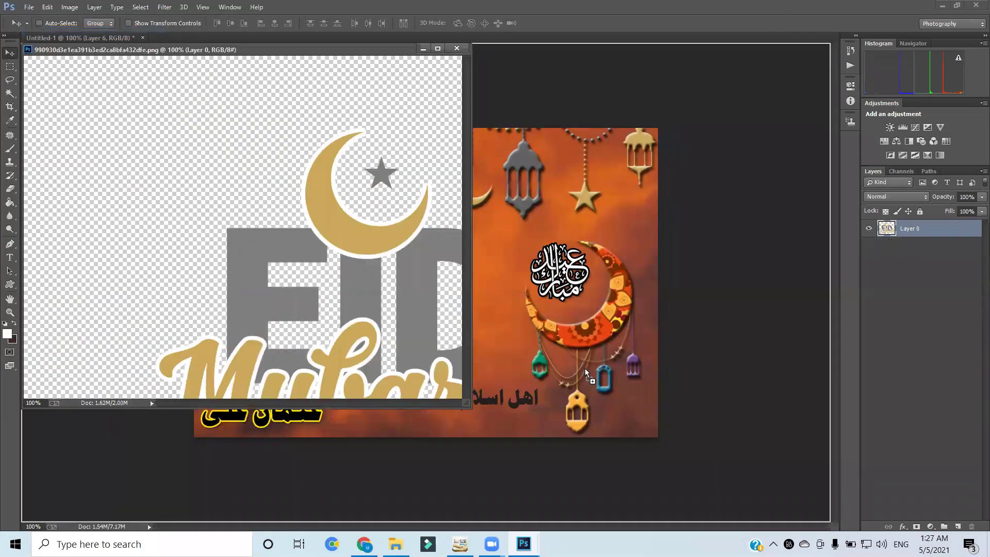
# Copy the Eid Mubarak artwork into the Untitled-1 banner, close its source file, and scale it down between the portrait and the ornate crescent
pyautogui.moveTo(585, 373); pyautogui.dragTo(500, 334)
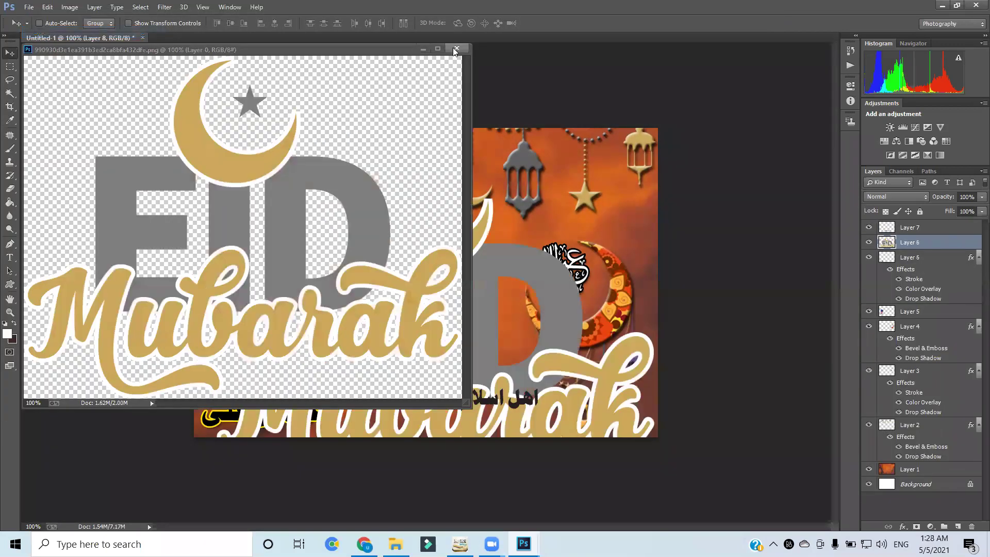
pyautogui.click(455, 48)
pyautogui.hotkey('ctrl', 't')
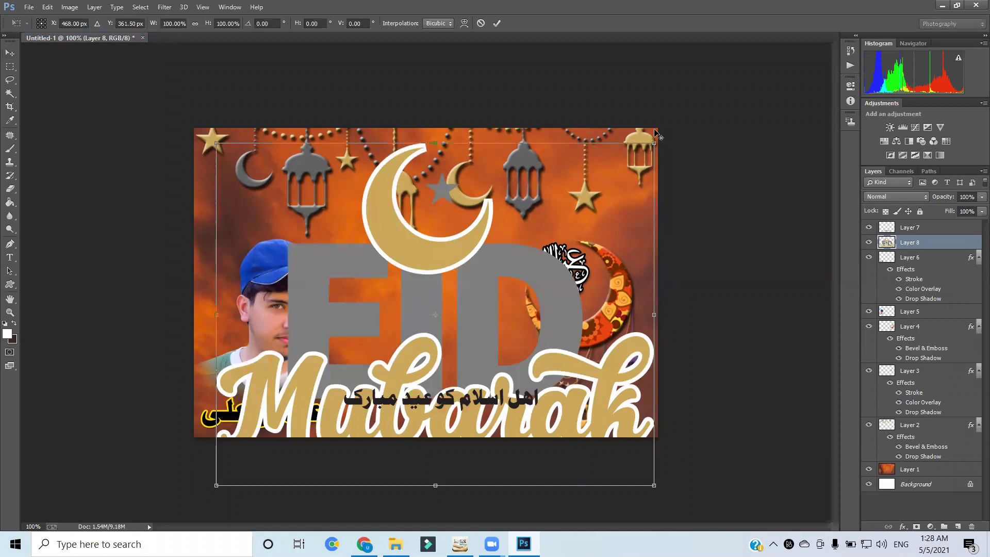
pyautogui.moveTo(596, 168); pyautogui.dragTo(481, 221)
pyautogui.press('Return')
pyautogui.moveTo(455, 315); pyautogui.dragTo(451, 316)
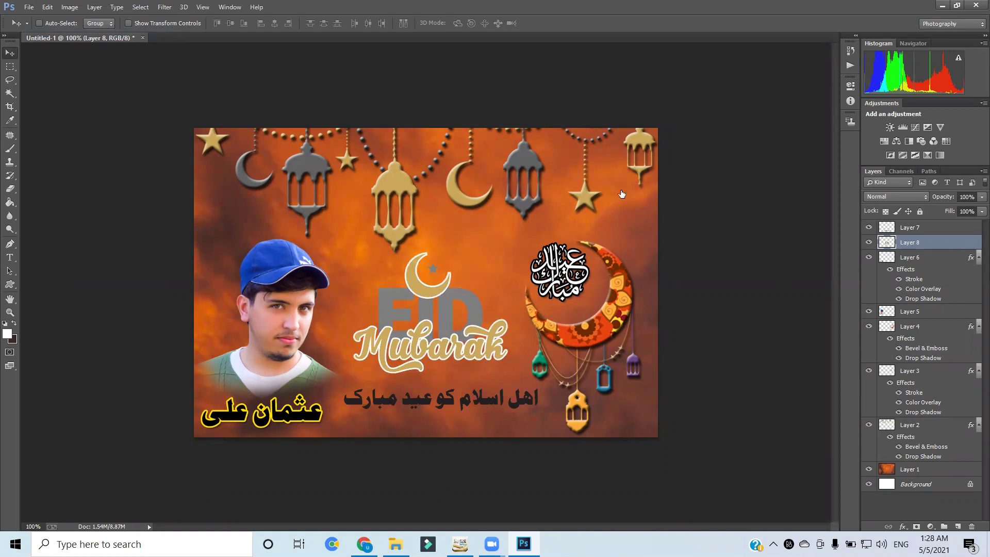
# Apply Bevel & Emboss and Drop Shadow effects to the Eid Mubarak artwork layer
pyautogui.click(647, 157)
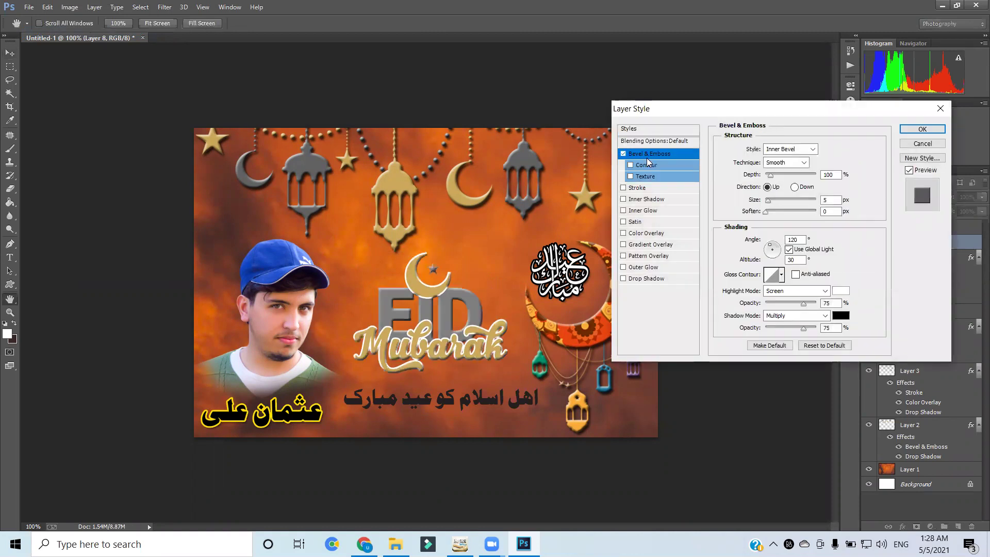
pyautogui.click(649, 279)
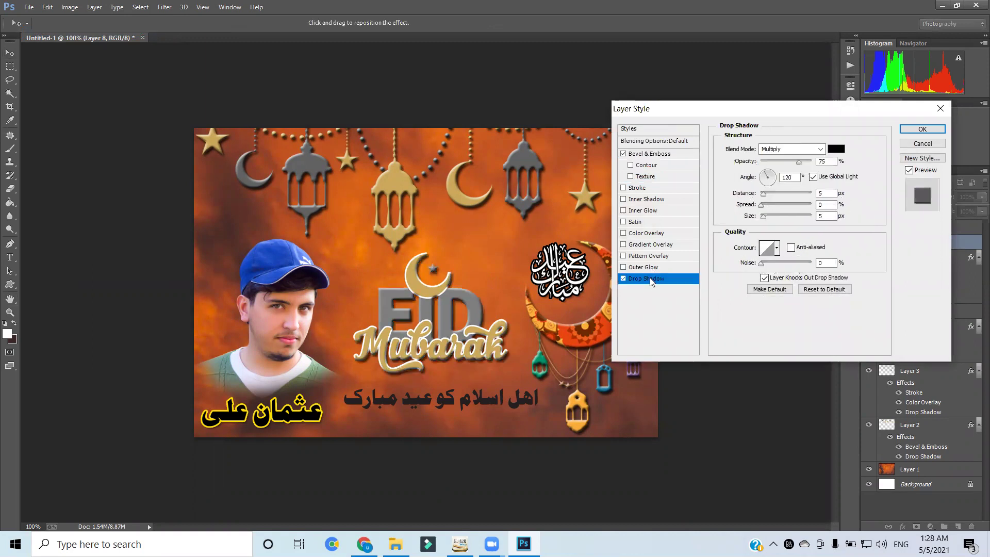
pyautogui.press('Return')
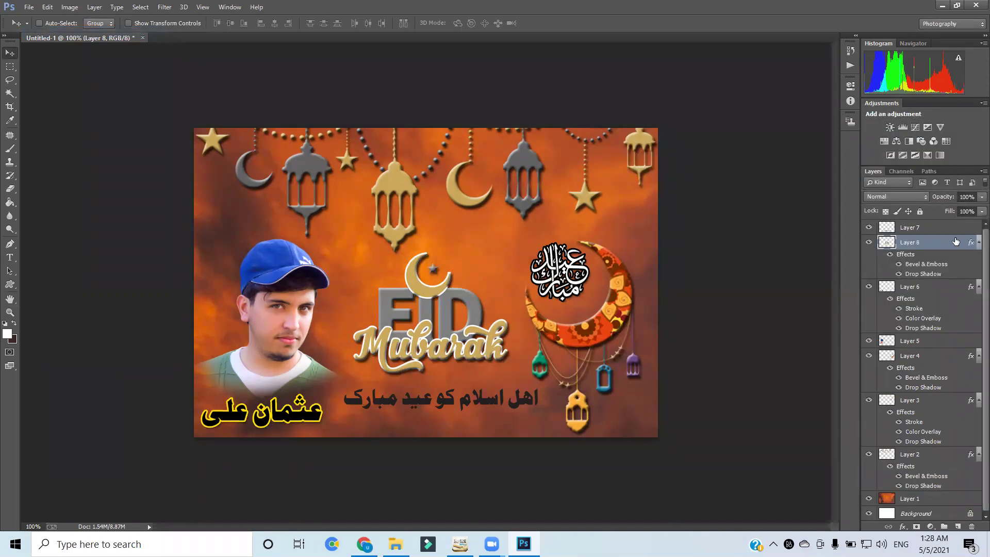
# Add a blue (0030ff) Color Overlay to the Urdu greeting text on Layer 7
pyautogui.doubleClick(946, 227)
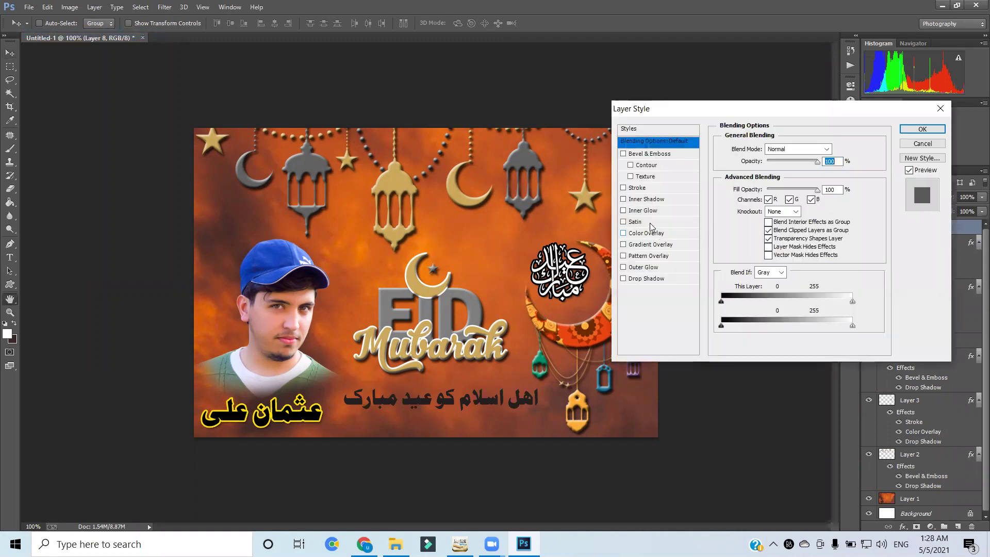
pyautogui.click(646, 233)
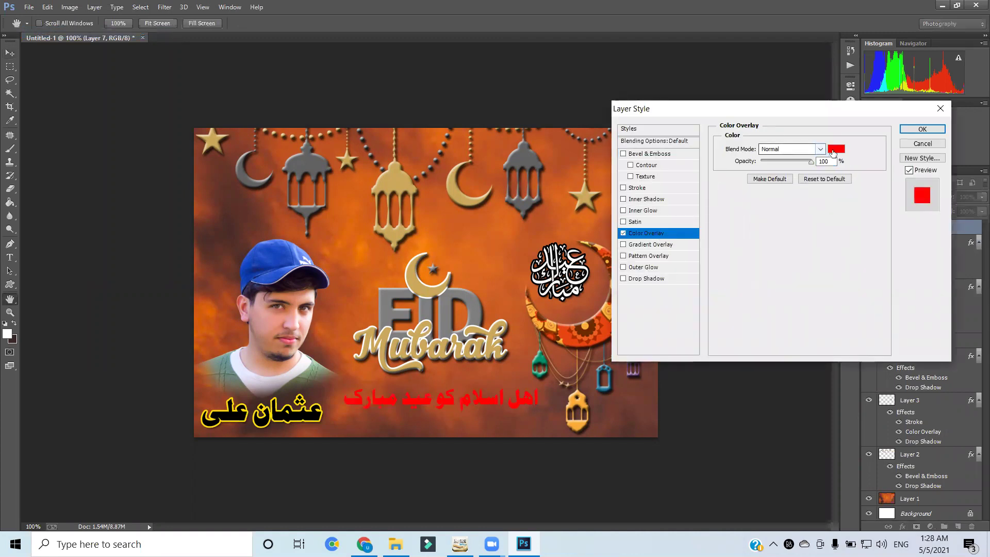
pyautogui.click(837, 149)
pyautogui.click(844, 237)
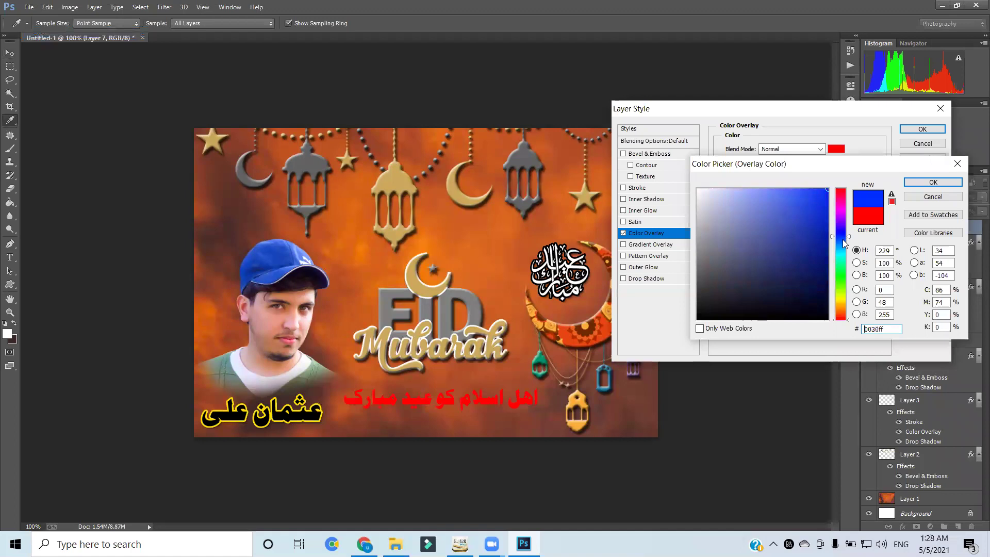
pyautogui.click(929, 183)
# Add a Drop Shadow and a white (ffffff) Stroke to the Urdu greeting text and apply the layer style
pyautogui.click(646, 279)
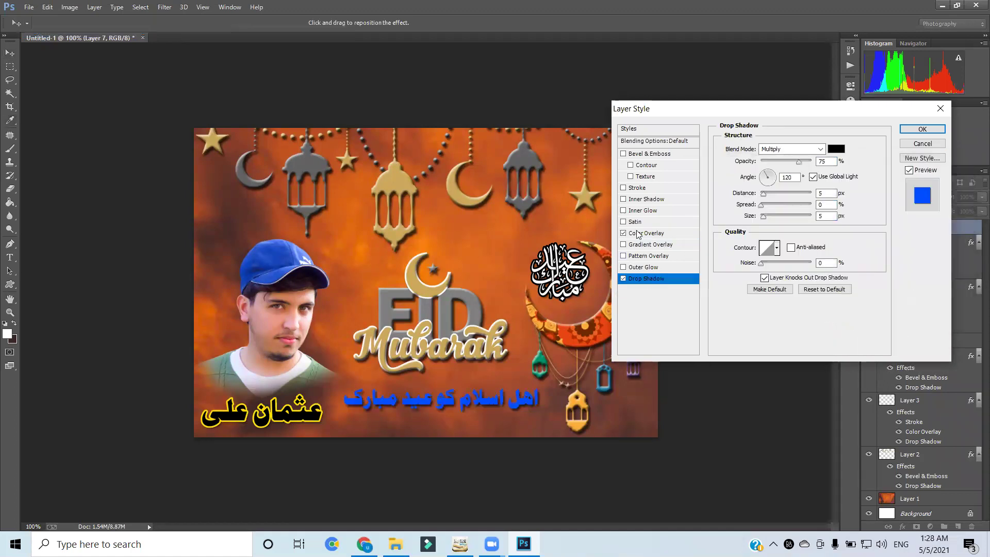
pyautogui.click(642, 188)
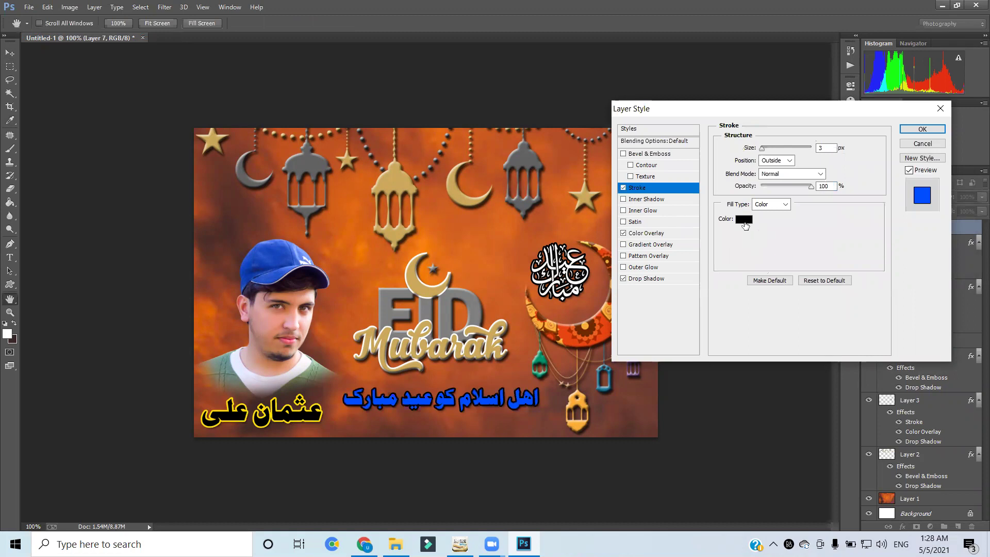
pyautogui.click(745, 223)
pyautogui.moveTo(763, 262); pyautogui.dragTo(669, 157)
pyautogui.press('Return')
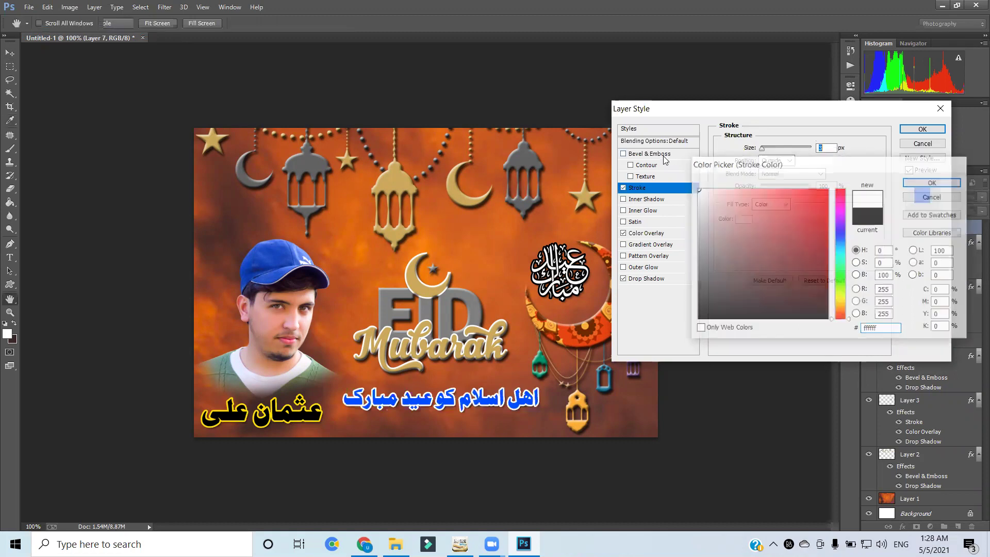
pyautogui.press('Return')
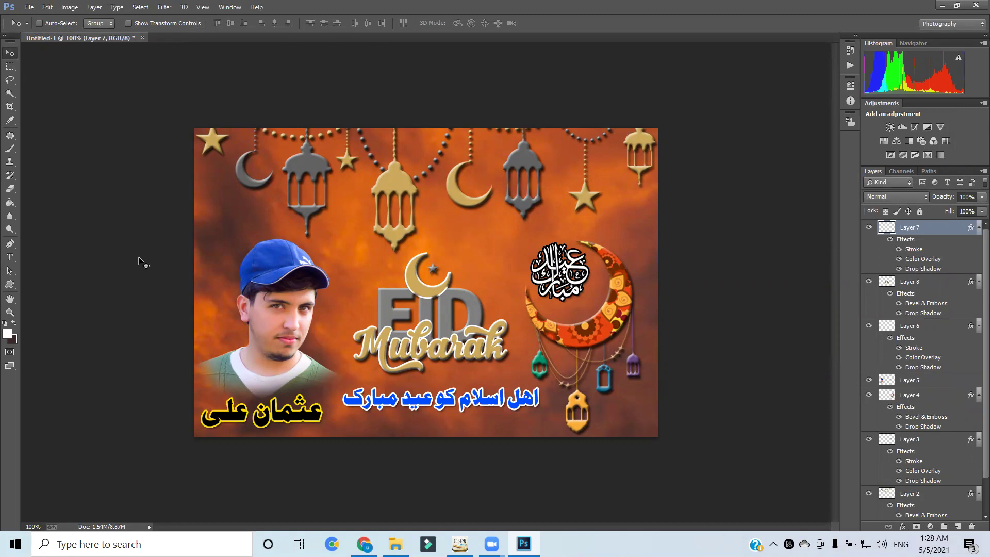
# Open the green 92a655e4bb771ed47ec4f51334b9e935 image and the Eid-Mubarak-Flex-Banner-Design image together from Downloads
pyautogui.click(28, 10)
pyautogui.click(42, 32)
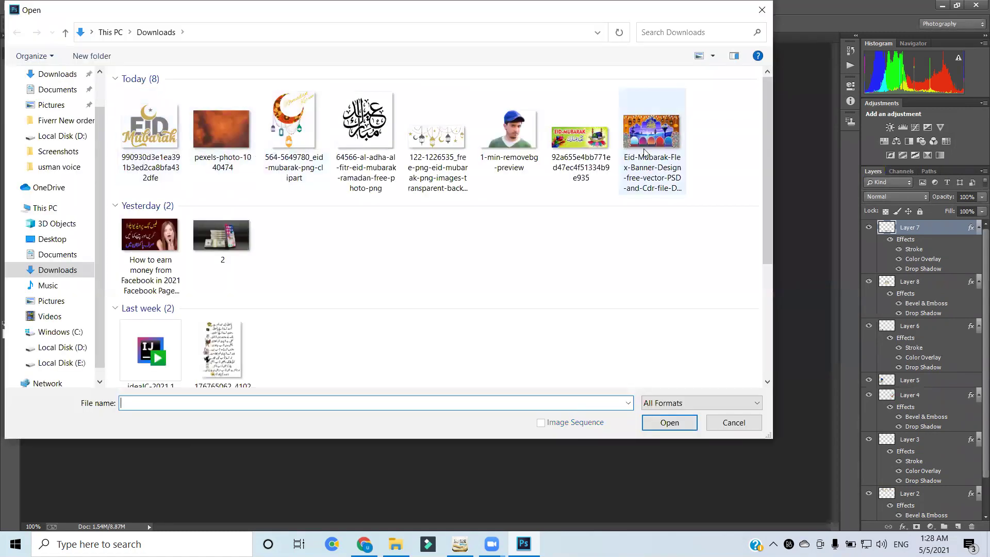
pyautogui.click(581, 135)
pyautogui.keyDown('ctrl'); pyautogui.click(652, 135); pyautogui.keyUp('ctrl')
pyautogui.click(669, 422)
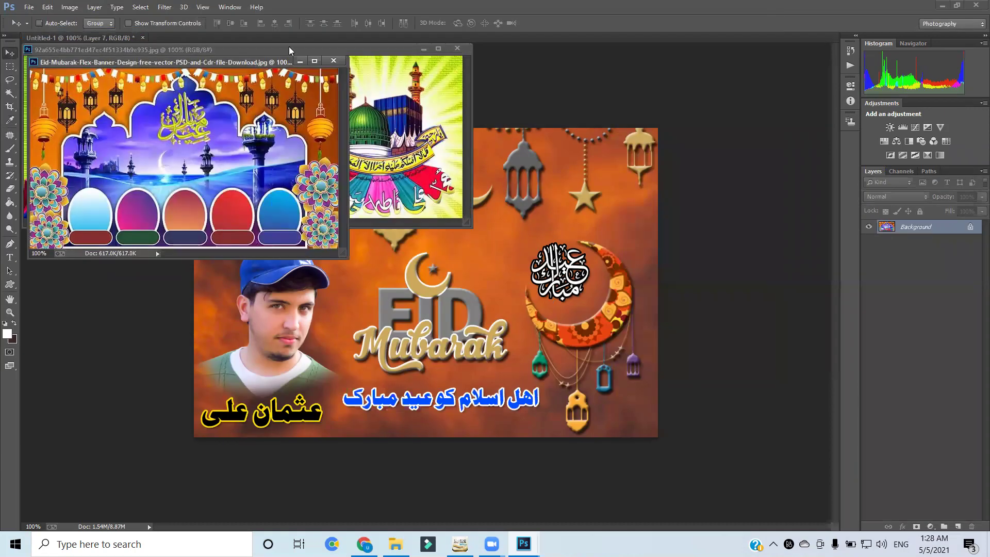
# Dock both floating image windows as document tabs and show the flex banner design at 200% zoom
pyautogui.moveTo(306, 45); pyautogui.dragTo(400, 33)
pyautogui.moveTo(216, 62); pyautogui.dragTo(535, 41)
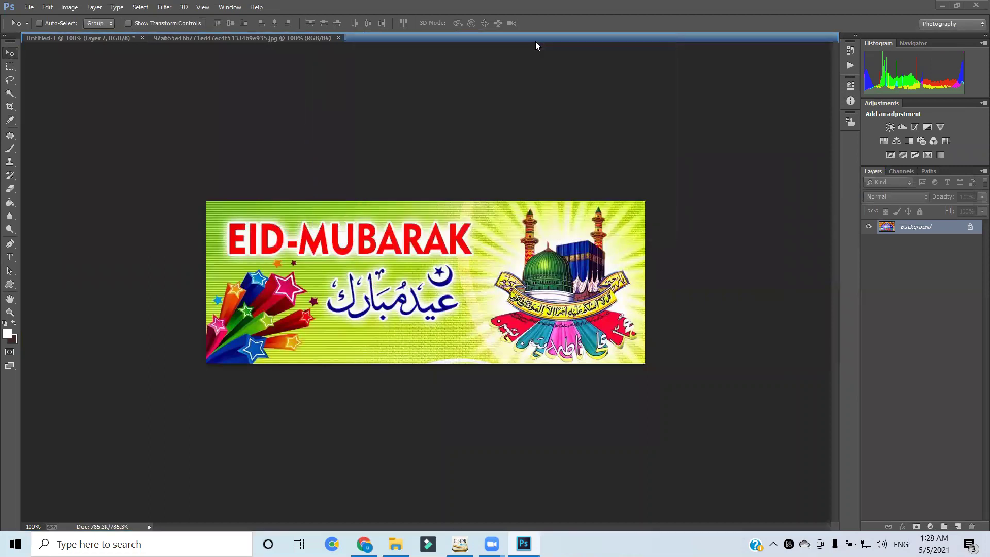
pyautogui.keyDown('ctrl'); pyautogui.click(351, 321); pyautogui.keyUp('ctrl')
pyautogui.keyDown('ctrl'); pyautogui.click(352, 321); pyautogui.keyUp('ctrl')
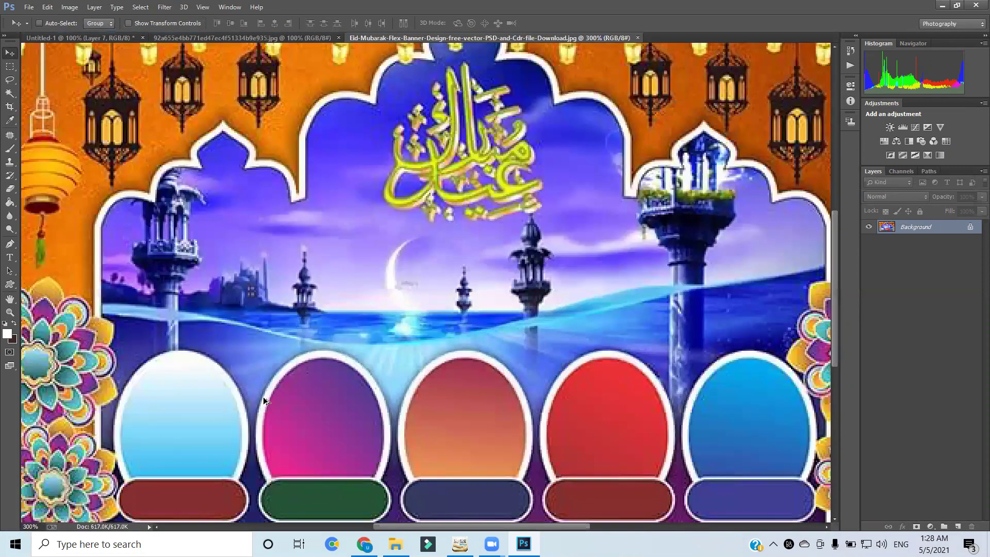
pyautogui.keyDown('alt'); pyautogui.click(299, 381); pyautogui.keyUp('alt')
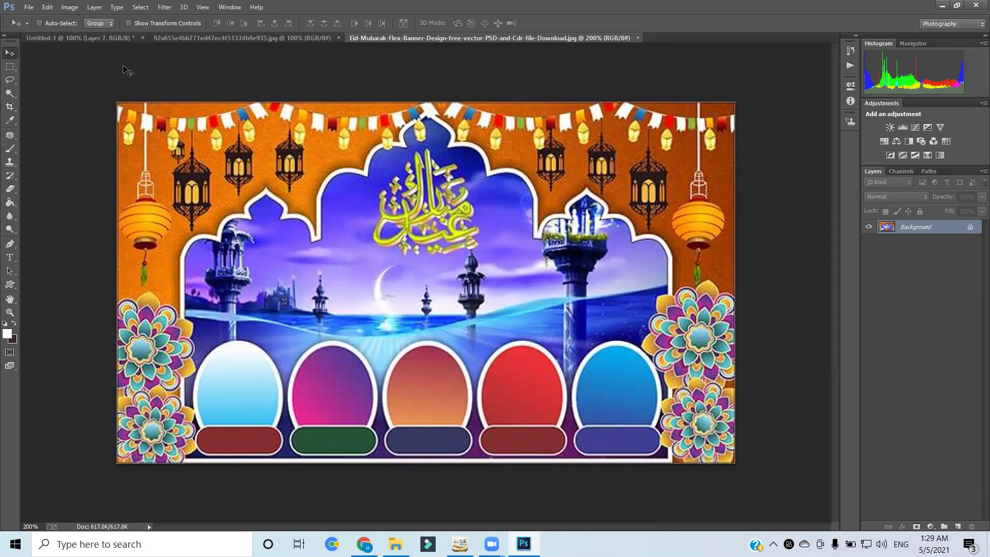
# Copy the portrait from Untitled-1 into the flex banner design, scale it down and place it in the first, light blue oval frame
pyautogui.click(119, 39)
pyautogui.rightClick(284, 288)
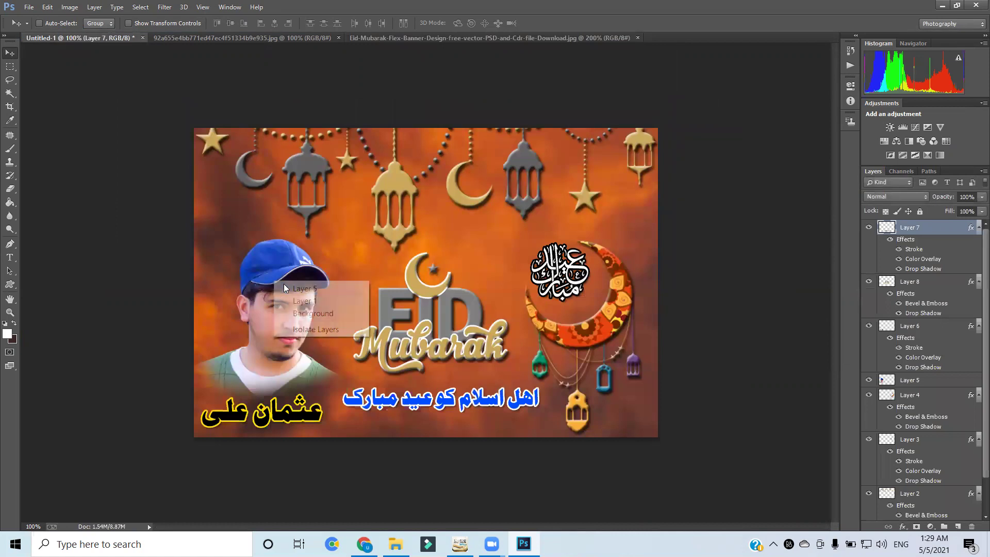
pyautogui.click(284, 289)
pyautogui.moveTo(271, 323); pyautogui.dragTo(317, 287)
pyautogui.hotkey('ctrl', 't')
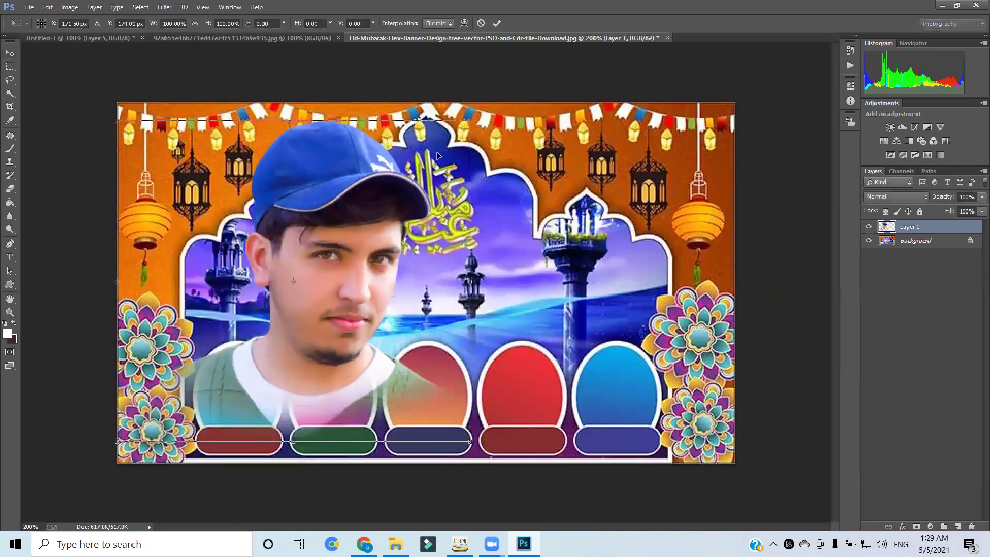
pyautogui.moveTo(471, 118); pyautogui.dragTo(356, 224)
pyautogui.press('Return')
pyautogui.moveTo(307, 305); pyautogui.dragTo(241, 389)
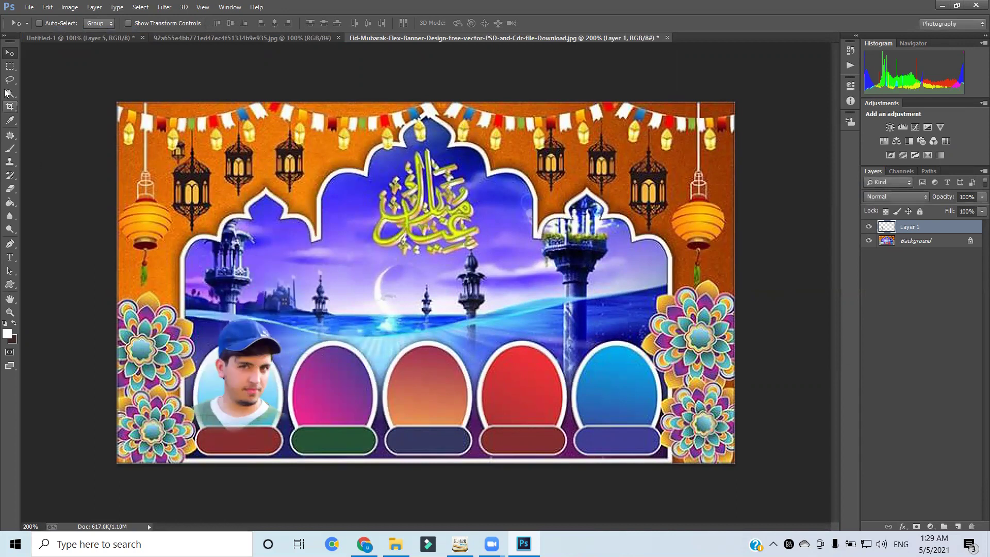
pyautogui.click(10, 189)
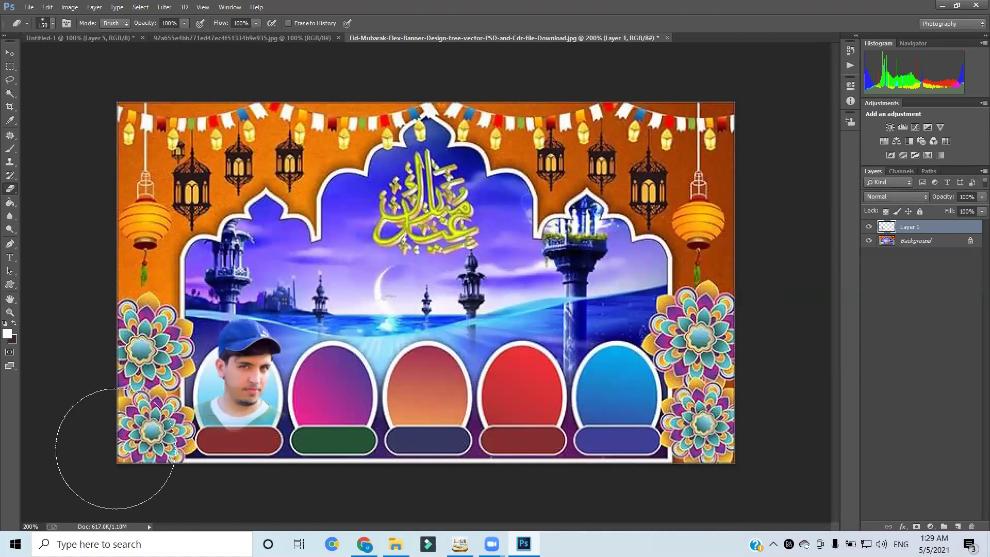
pyautogui.click(10, 52)
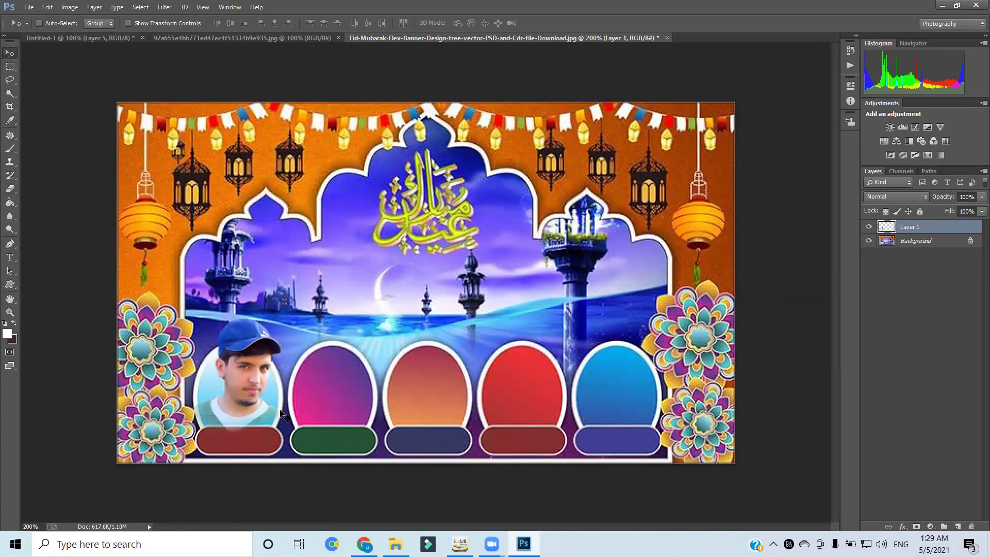
# Duplicate the portrait layer and place the copy in the second, pink and purple oval frame
pyautogui.hotkey('ctrl', 'j')
pyautogui.moveTo(250, 391); pyautogui.dragTo(345, 383)
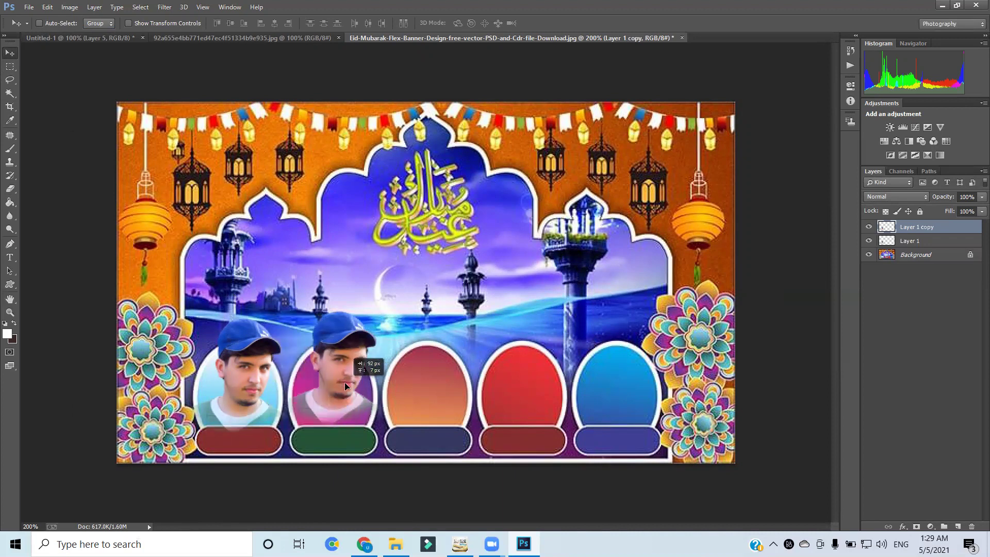
pyautogui.rightClick(345, 383)
pyautogui.click(350, 386)
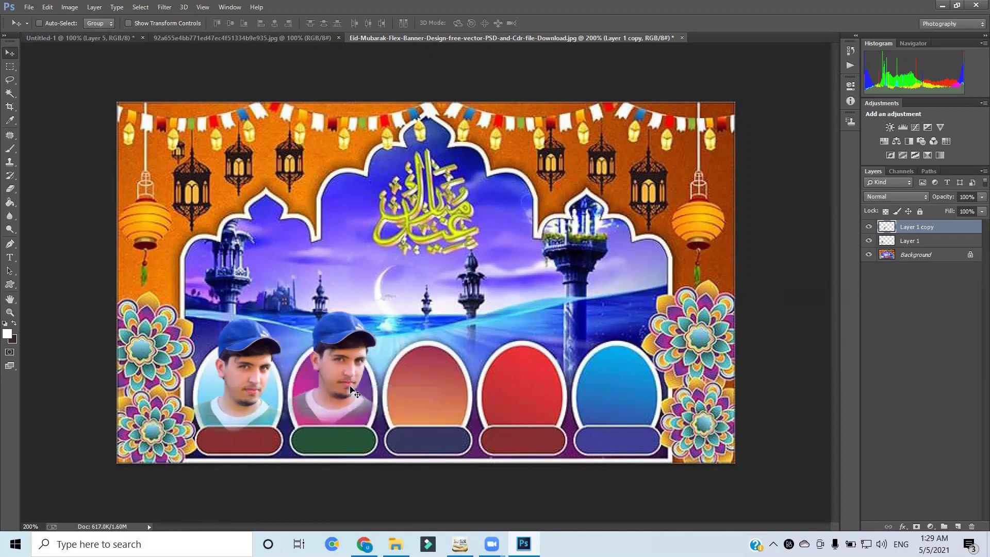
# Flip the portrait copy in the second oval frame horizontally
pyautogui.rightClick(351, 390)
pyautogui.click(381, 391)
pyautogui.hotkey('ctrl', 't')
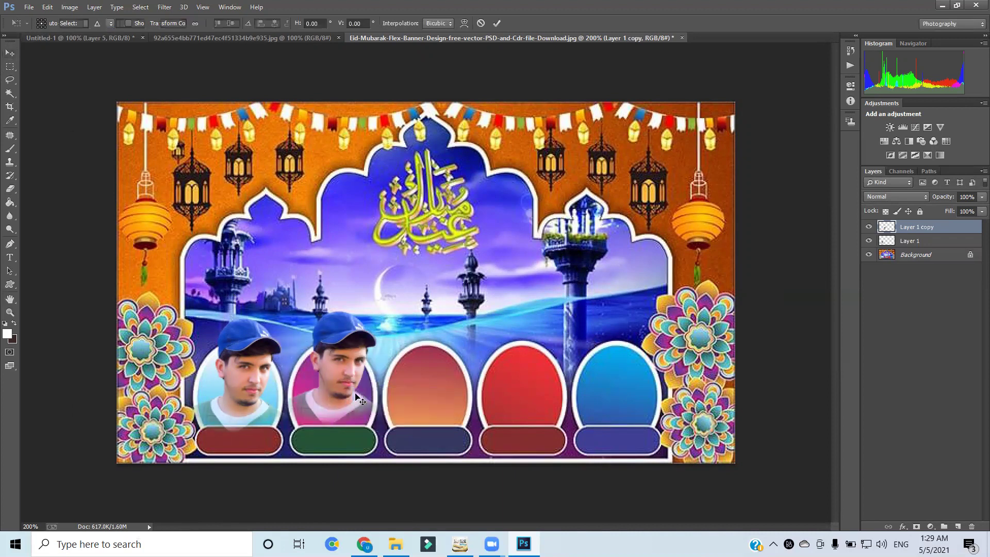
pyautogui.rightClick(358, 401)
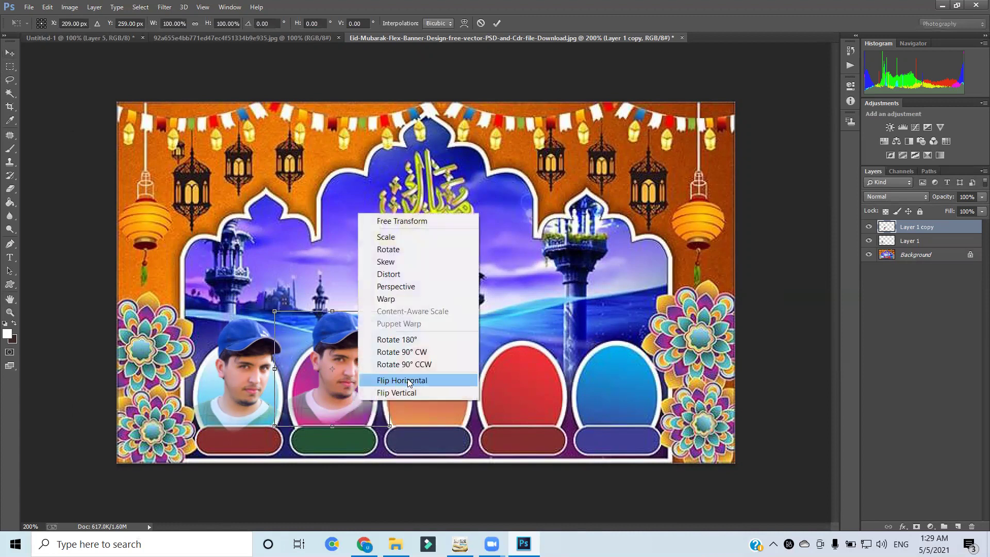
pyautogui.click(410, 382)
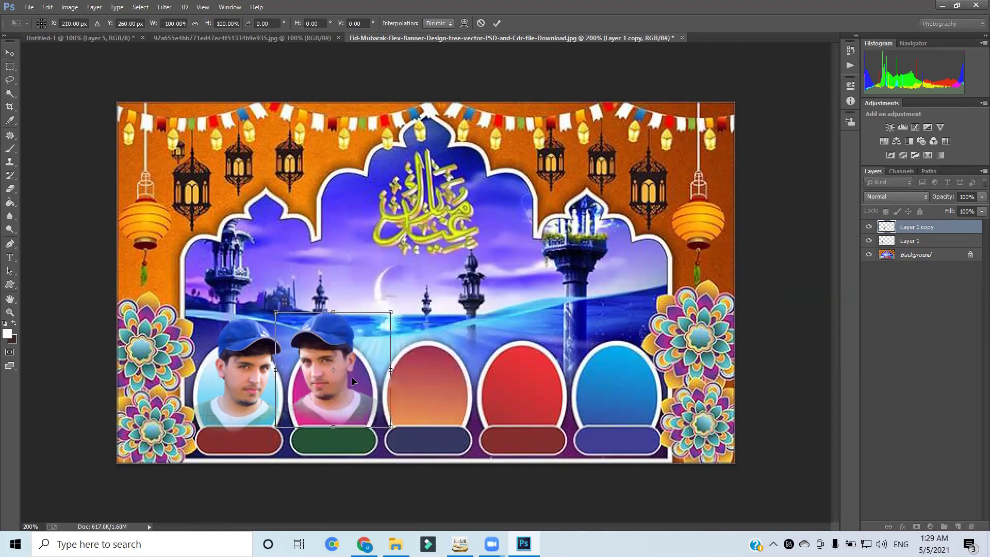
pyautogui.press('Return')
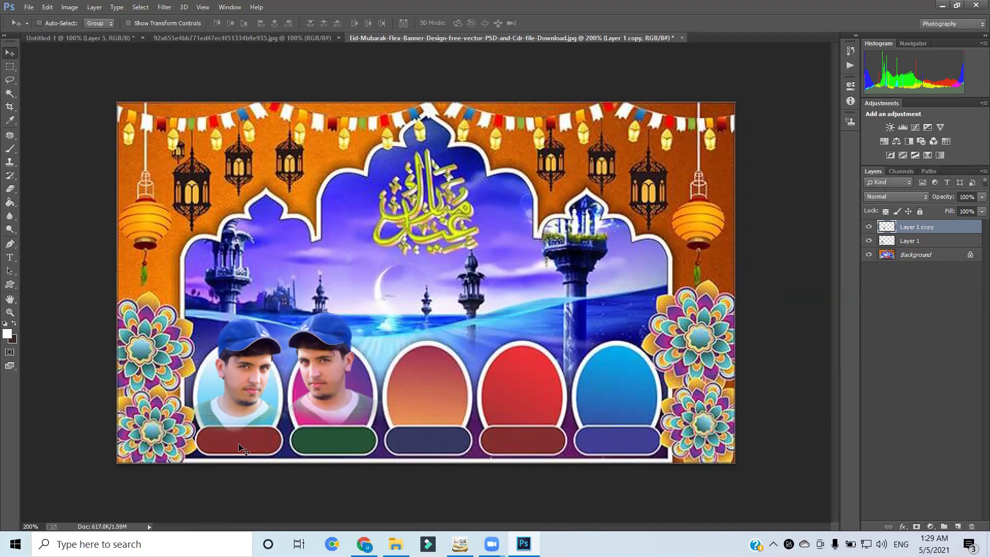
# Copy the name text from Untitled-1 into the flex banner design and scale it down onto the dark red nameplate under the first portrait
pyautogui.click(105, 39)
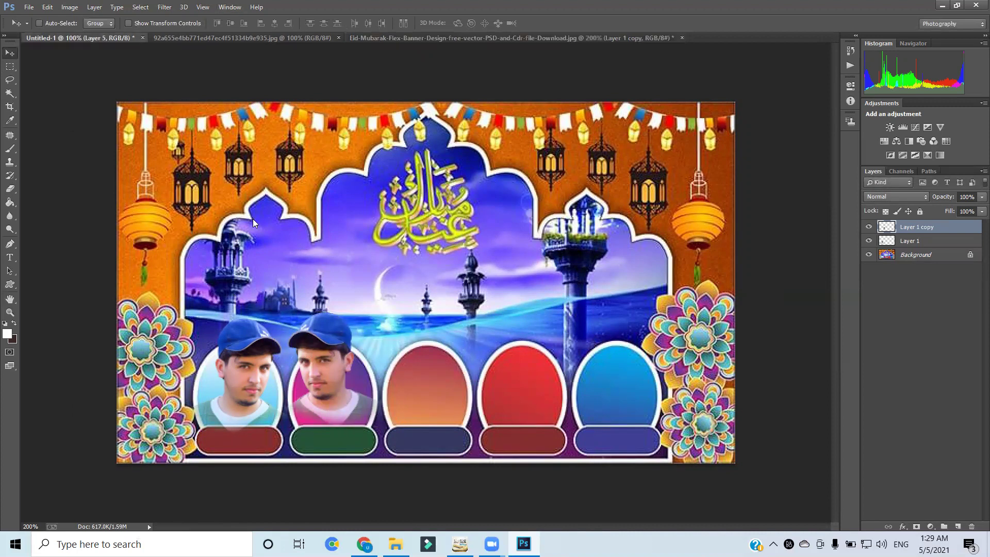
pyautogui.rightClick(289, 418)
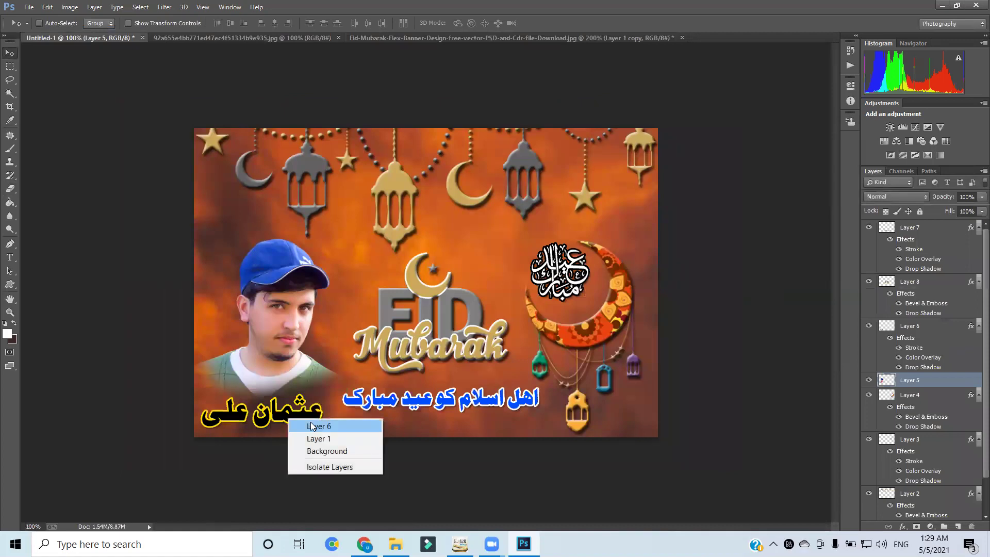
pyautogui.click(312, 422)
pyautogui.moveTo(320, 367); pyautogui.dragTo(246, 430)
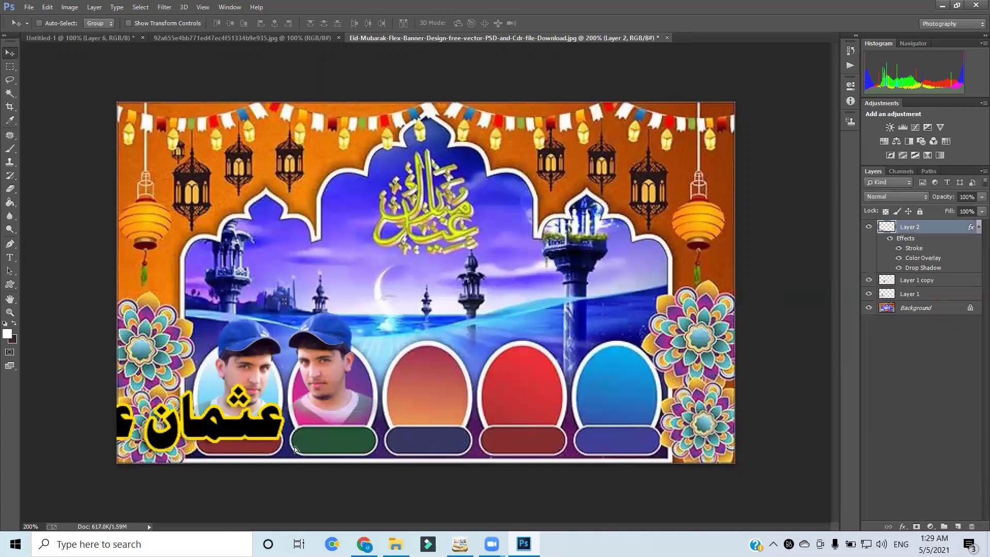
pyautogui.hotkey('ctrl', 't')
pyautogui.moveTo(343, 395); pyautogui.dragTo(255, 442)
pyautogui.press('Return')
# Shrink the name text slightly further and nudge it into the centre of the first dark red nameplate
pyautogui.hotkey('ctrl', 't')
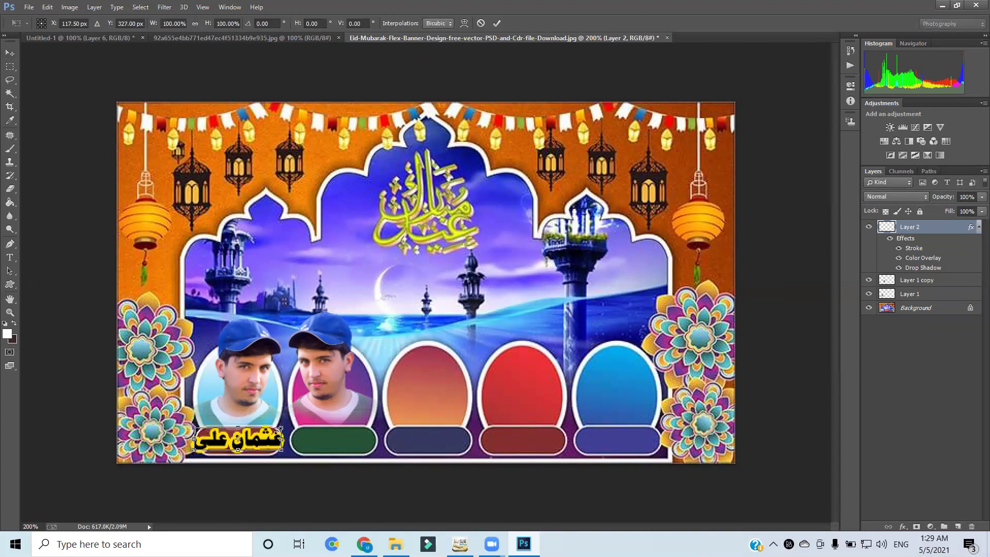
pyautogui.press('Return')
pyautogui.press('Down')
pyautogui.press('Right')
pyautogui.press('Right')
pyautogui.press('Down')
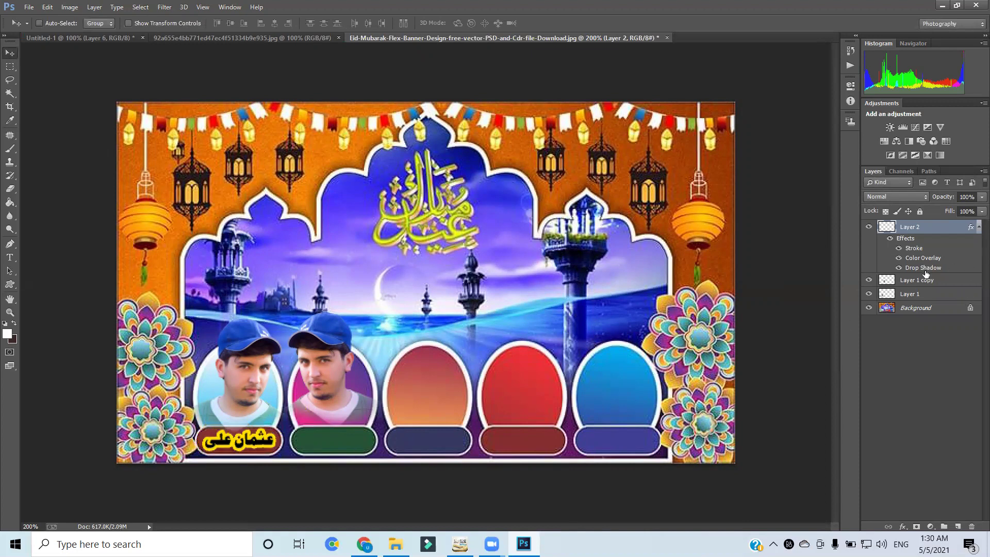
# Set the yellow stroke size of the name text on the first nameplate to 1.2 px
pyautogui.doubleClick(944, 233)
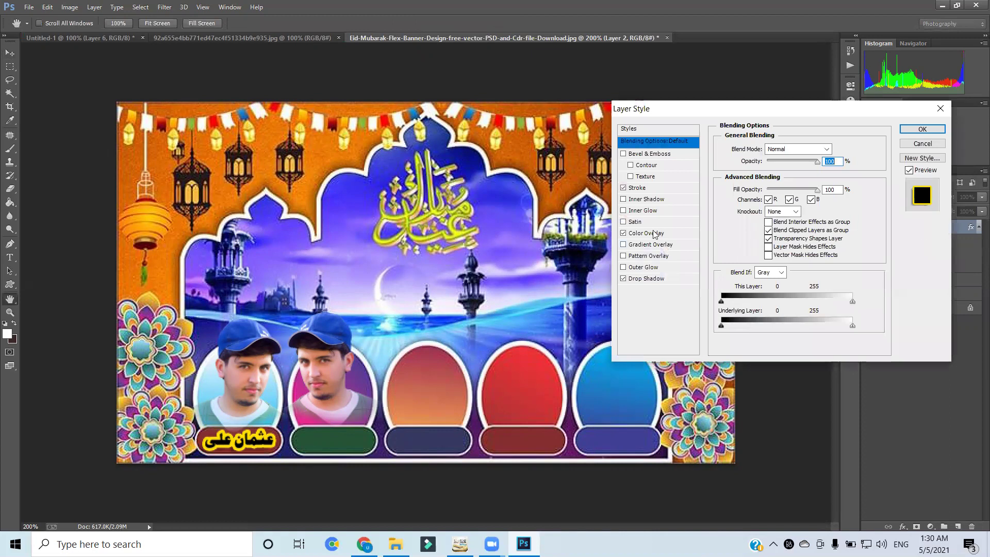
pyautogui.click(637, 188)
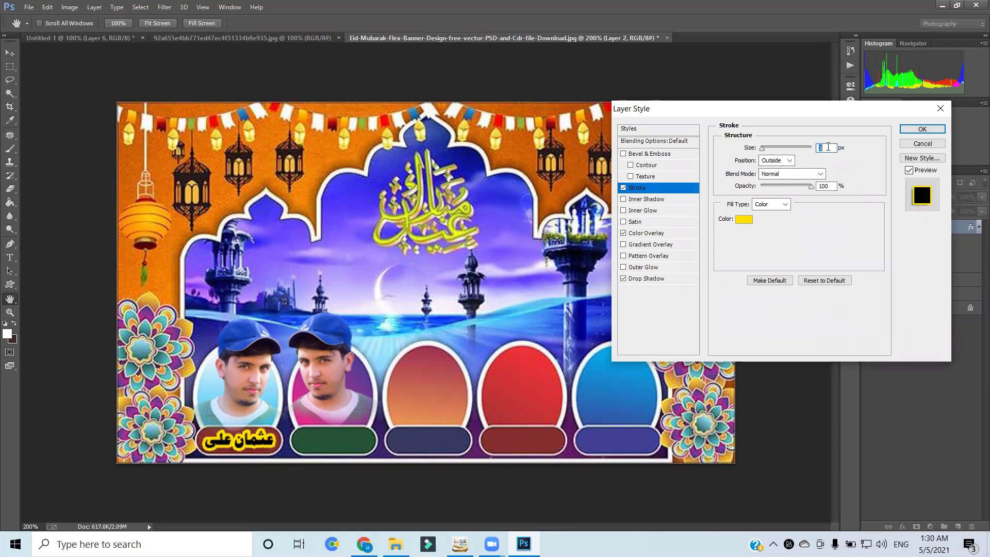
pyautogui.write('1.2')
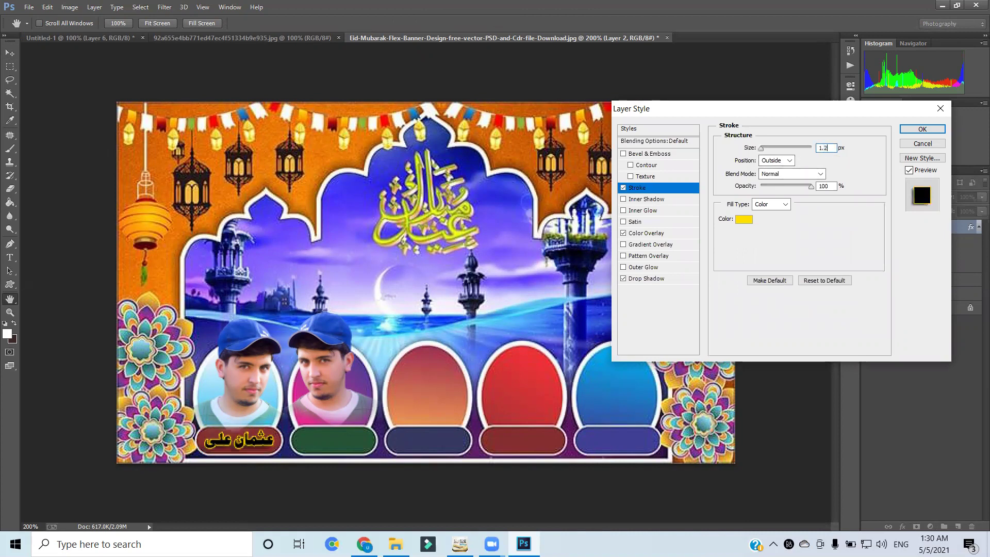
pyautogui.press('Return')
pyautogui.press('Return')
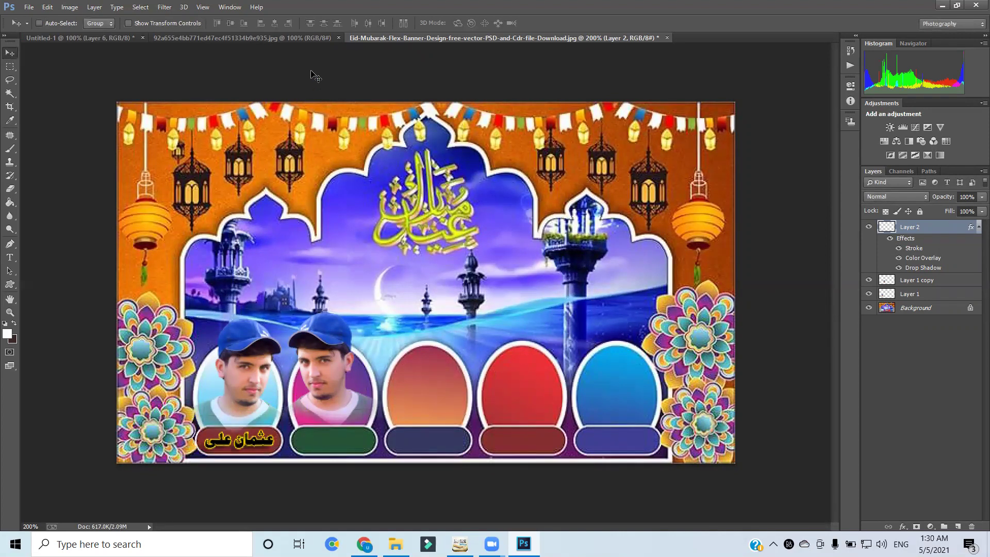
# Copy the portrait layer from Untitled-1 into the green EID-MUBARAK banner and place it over the stars
pyautogui.click(253, 37)
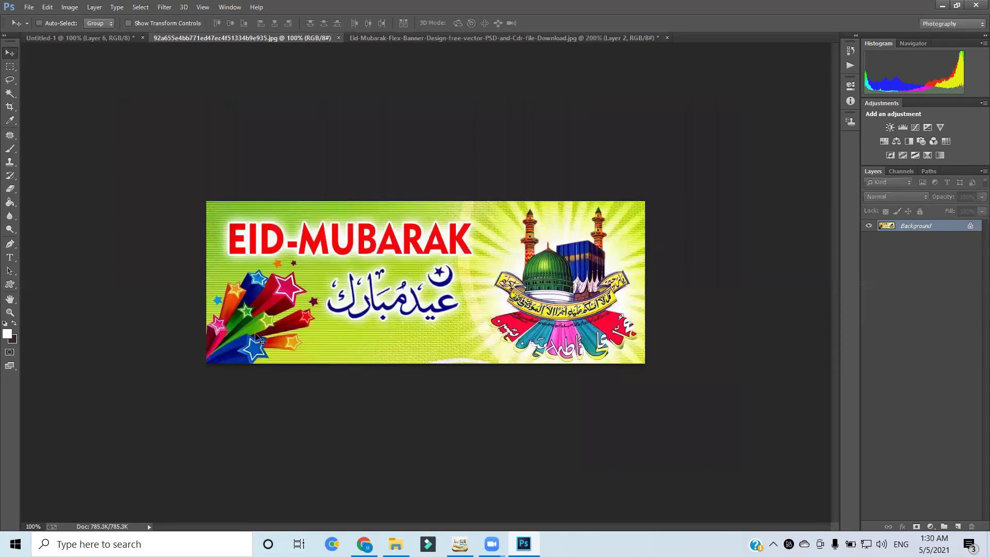
pyautogui.click(108, 38)
pyautogui.rightClick(281, 303)
pyautogui.click(290, 309)
pyautogui.moveTo(282, 310); pyautogui.dragTo(271, 329)
pyautogui.moveTo(226, 262); pyautogui.dragTo(239, 289)
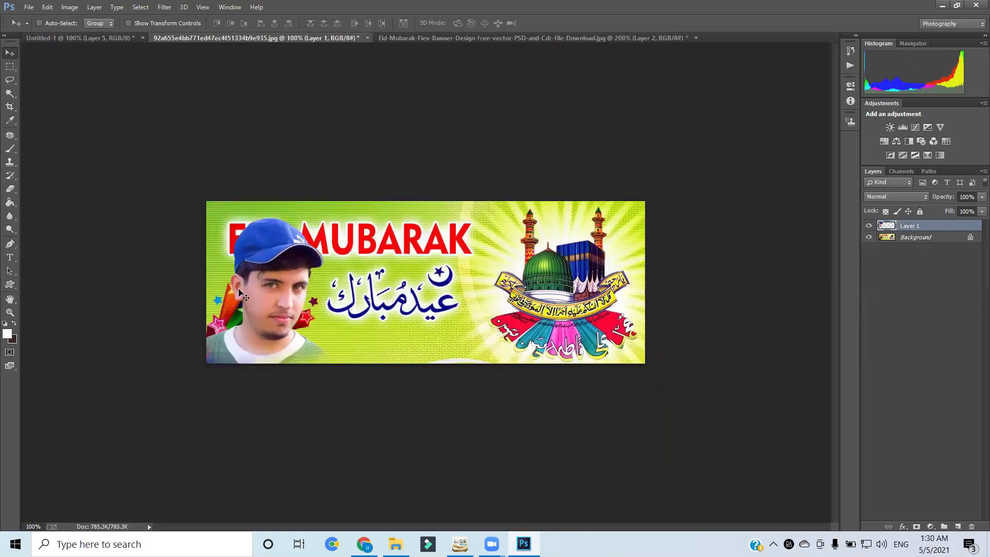
# Scale the portrait down below the EID-MUBARAK heading and nudge it into place over the colourful stars
pyautogui.hotkey('ctrl', 't')
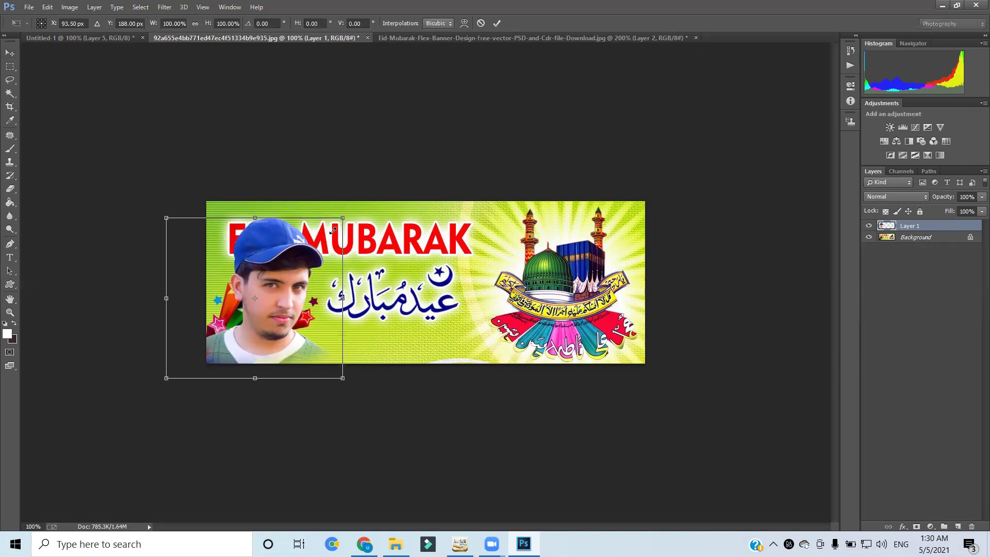
pyautogui.moveTo(332, 231); pyautogui.dragTo(308, 255)
pyautogui.moveTo(270, 311)
pyautogui.mouseDown()
pyautogui.moveTo(266, 320)
pyautogui.moveTo(265, 307)
pyautogui.mouseUp()
pyautogui.press('Return')
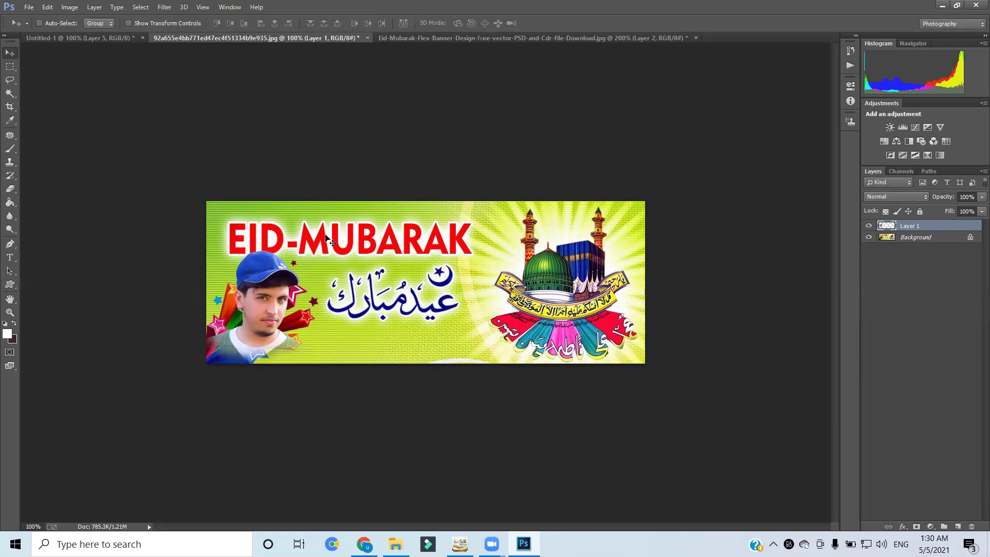
# Return to Untitled-1 and check the design with the orange background layer hidden and shown again
pyautogui.click(101, 36)
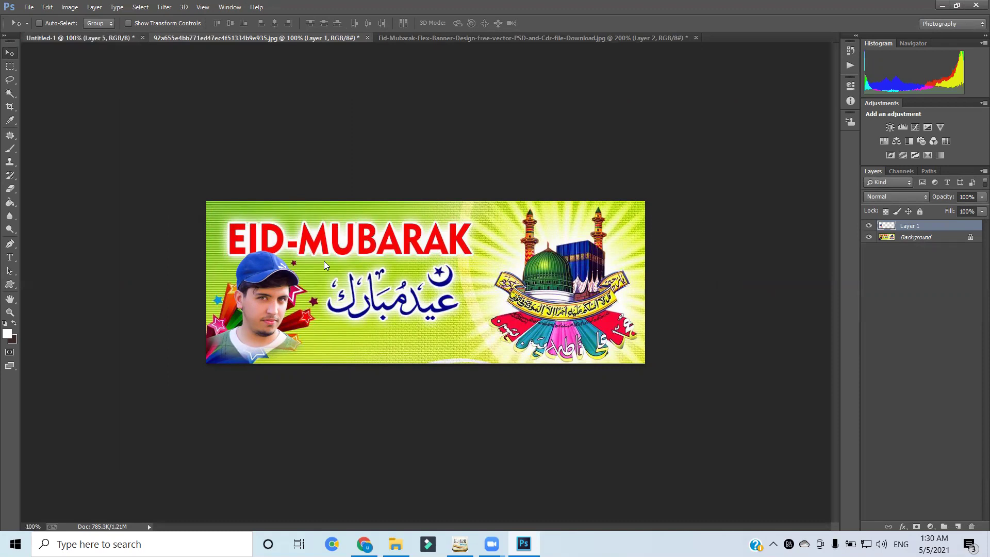
pyautogui.scroll(-2, 877, 356)
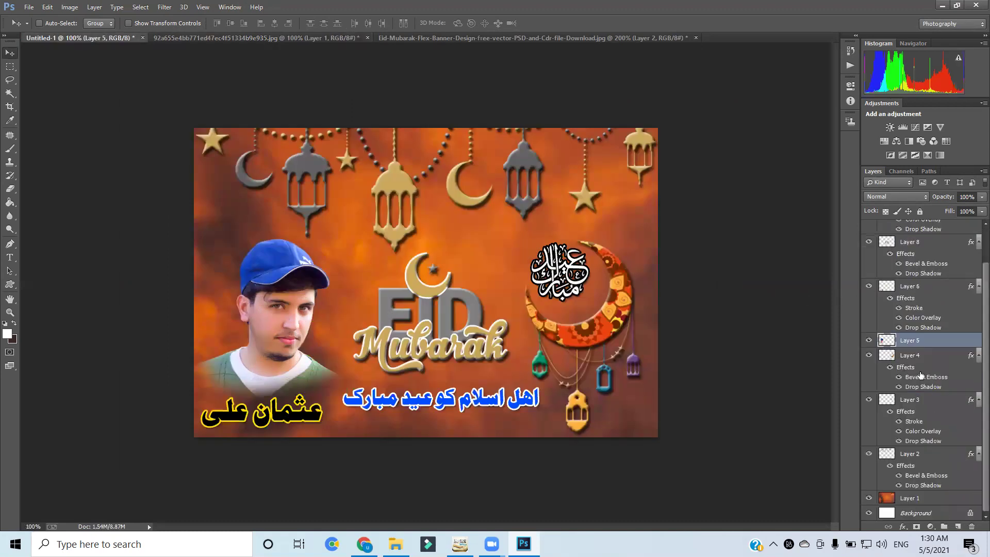
pyautogui.click(913, 498)
pyautogui.click(869, 498)
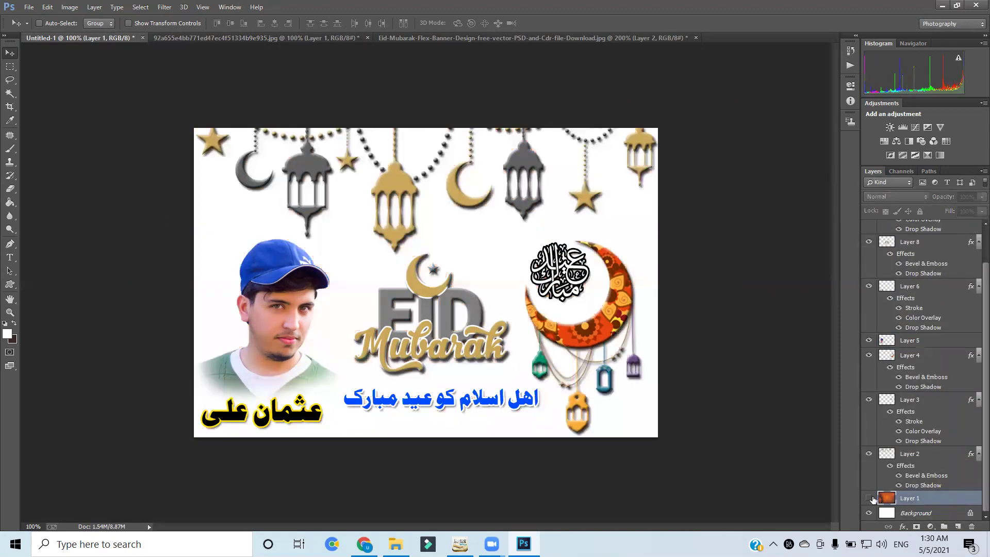
pyautogui.click(870, 499)
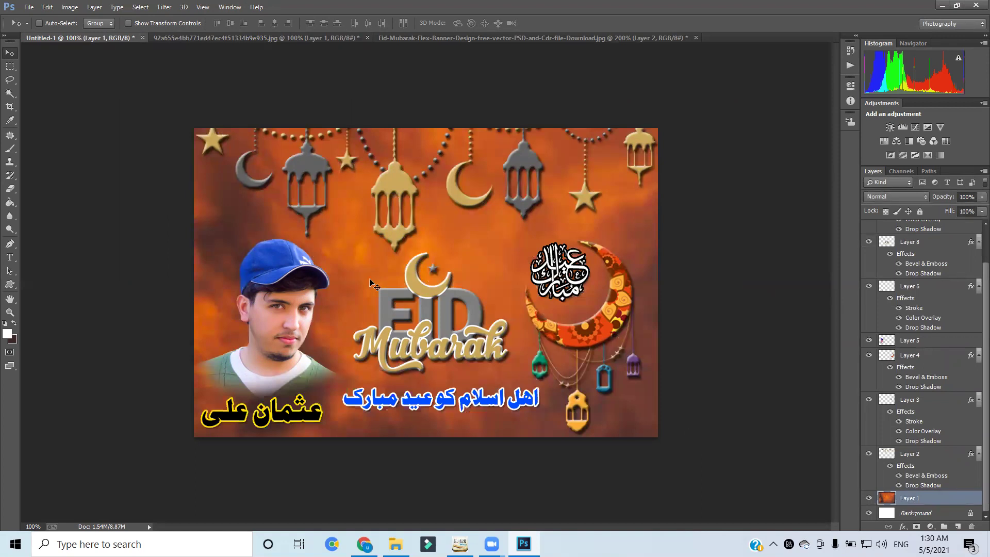
pyautogui.click(29, 7)
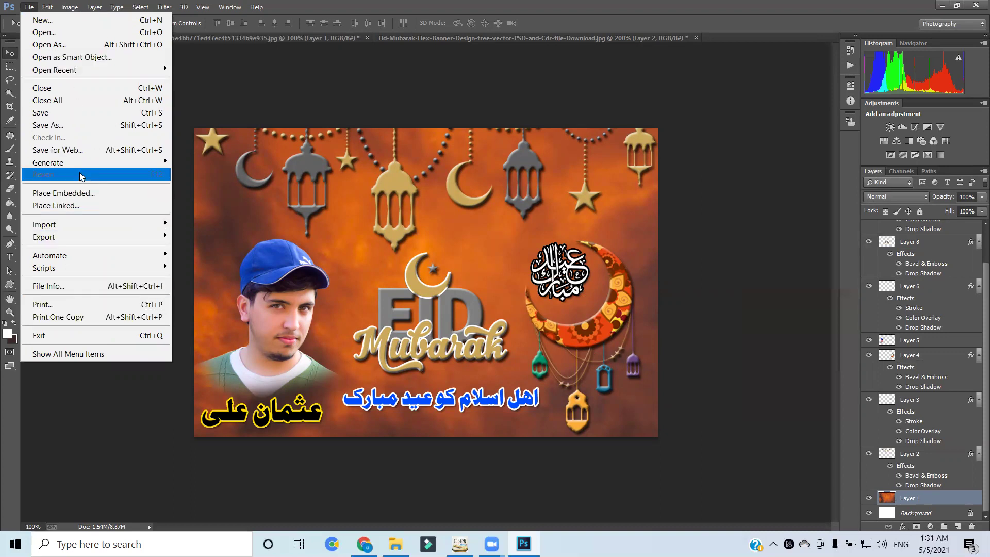
pyautogui.click(66, 123)
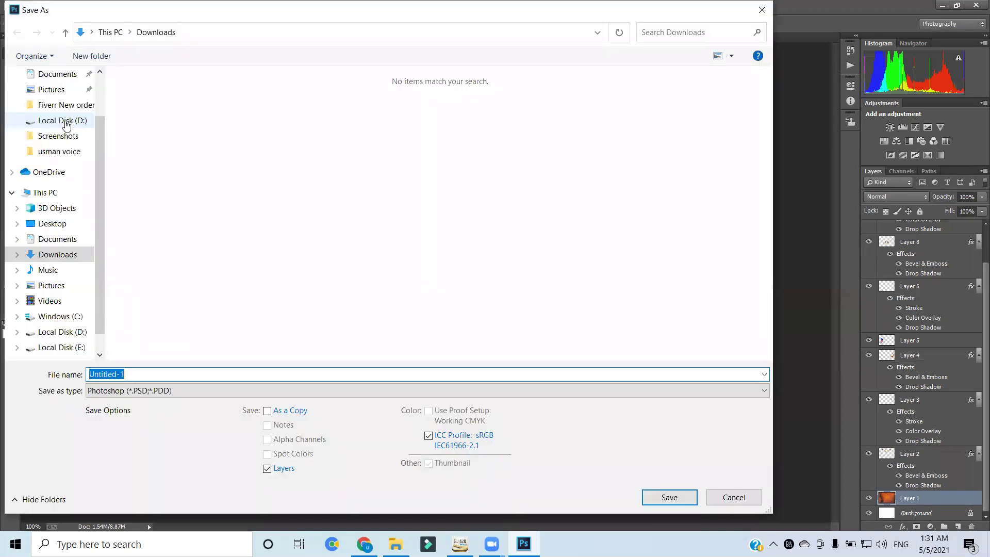
pyautogui.click(734, 497)
# Save the lantern banner to the Desktop as a JPEG named Untitled-1 with Maximum quality 12 and Baseline ("Standard") format
pyautogui.click(29, 6)
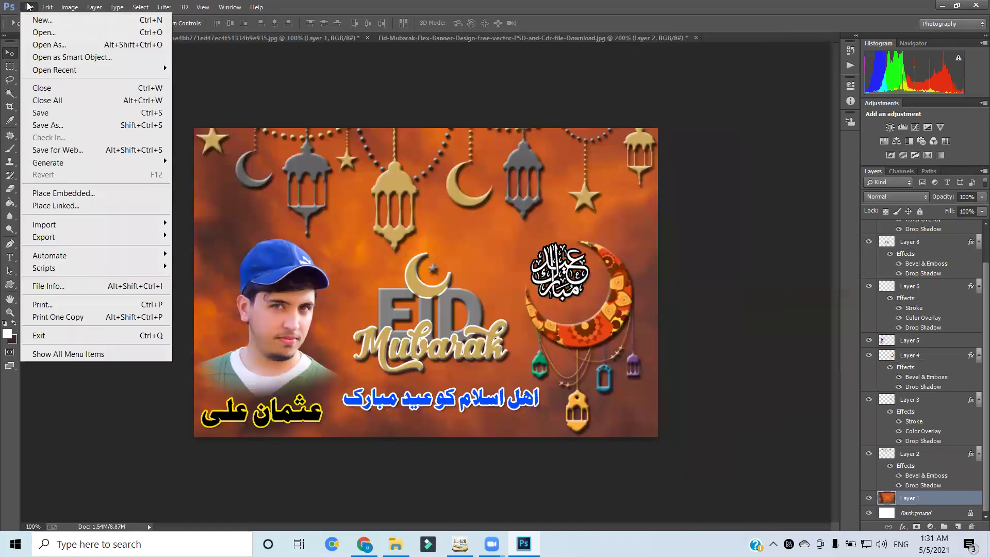
pyautogui.click(73, 125)
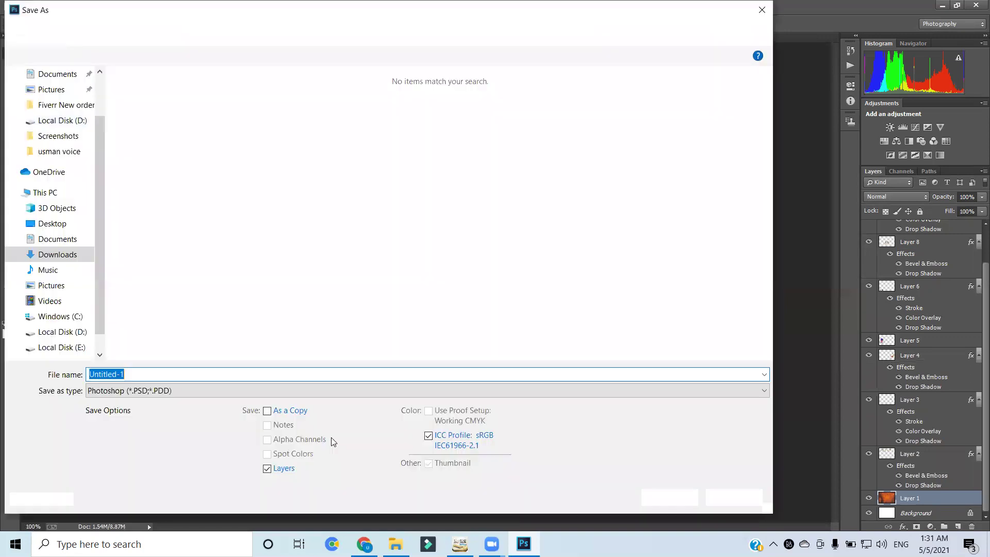
pyautogui.click(160, 391)
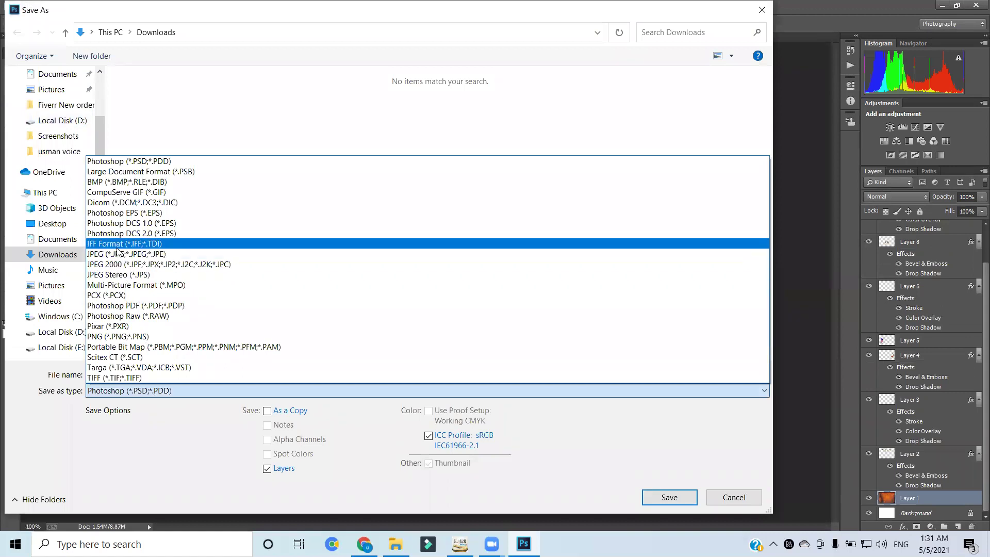
pyautogui.click(119, 254)
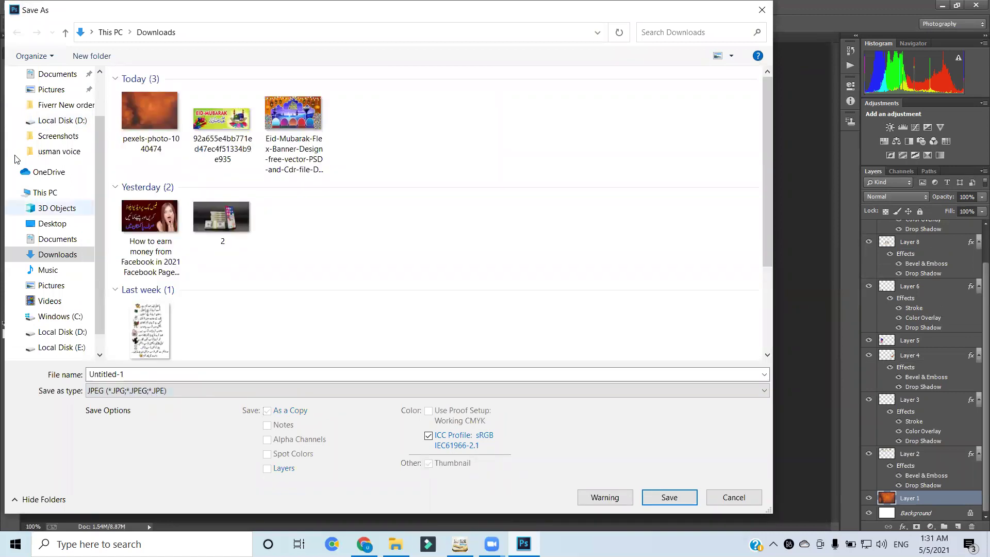
pyautogui.scroll(3, 46, 129)
pyautogui.click(52, 99)
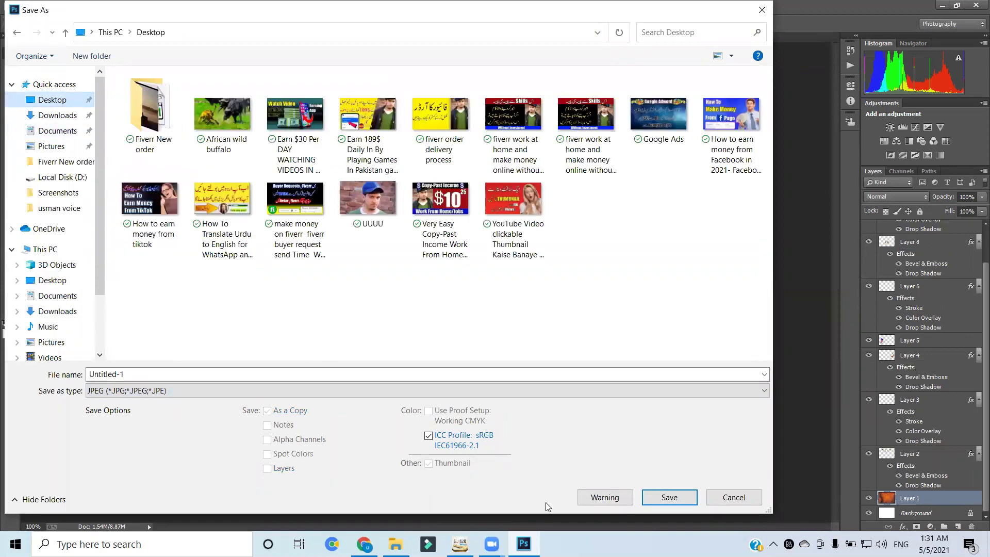
pyautogui.click(681, 501)
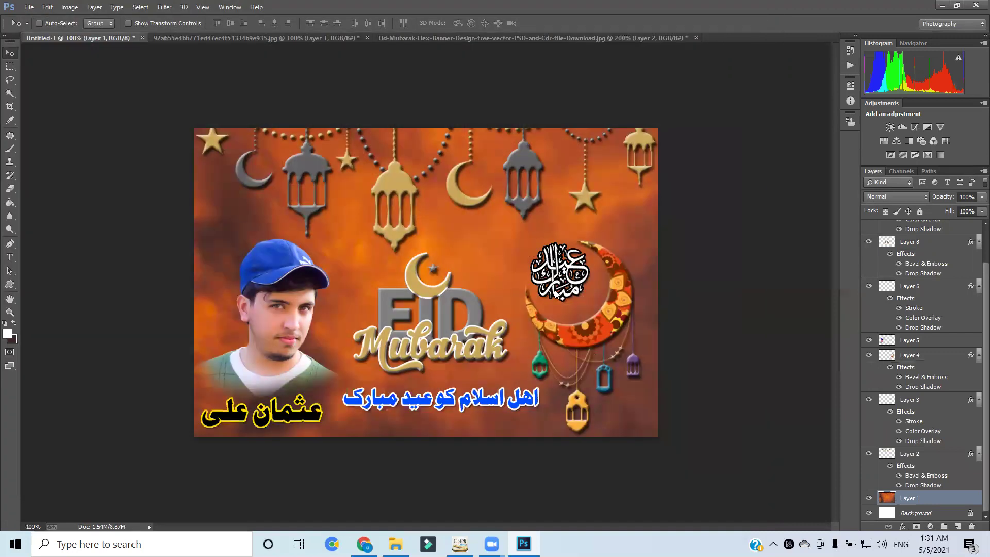
pyautogui.click(556, 147)
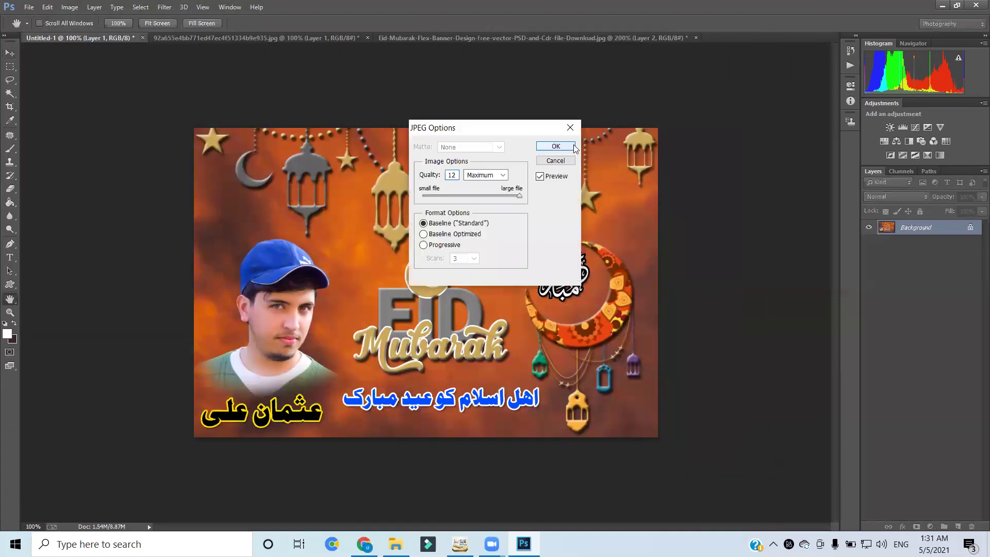
# Minimize the open application windows to reveal the desktop with the exported banner
pyautogui.click(957, 5)
pyautogui.click(891, 22)
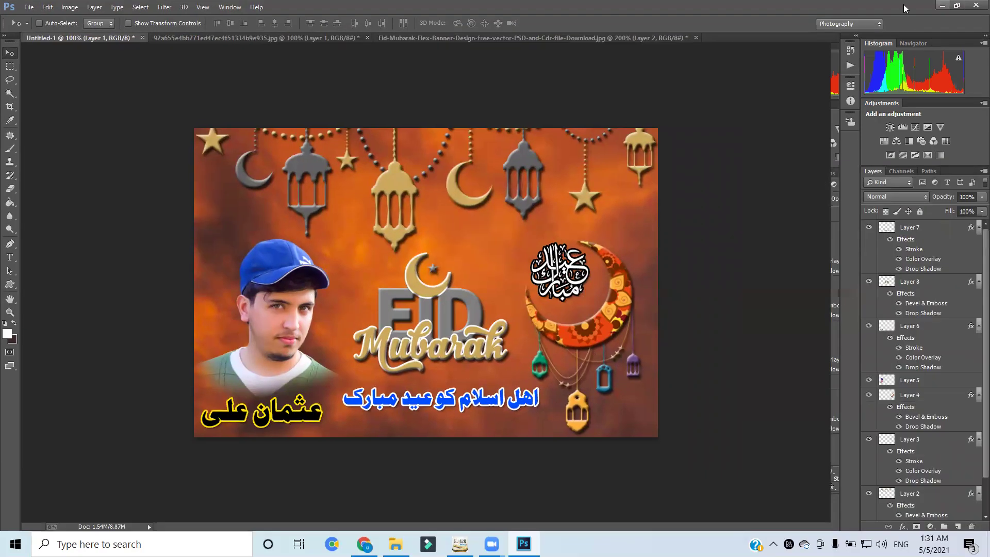
pyautogui.click(942, 5)
pyautogui.click(923, 7)
pyautogui.click(923, 7)
pyautogui.click(923, 7)
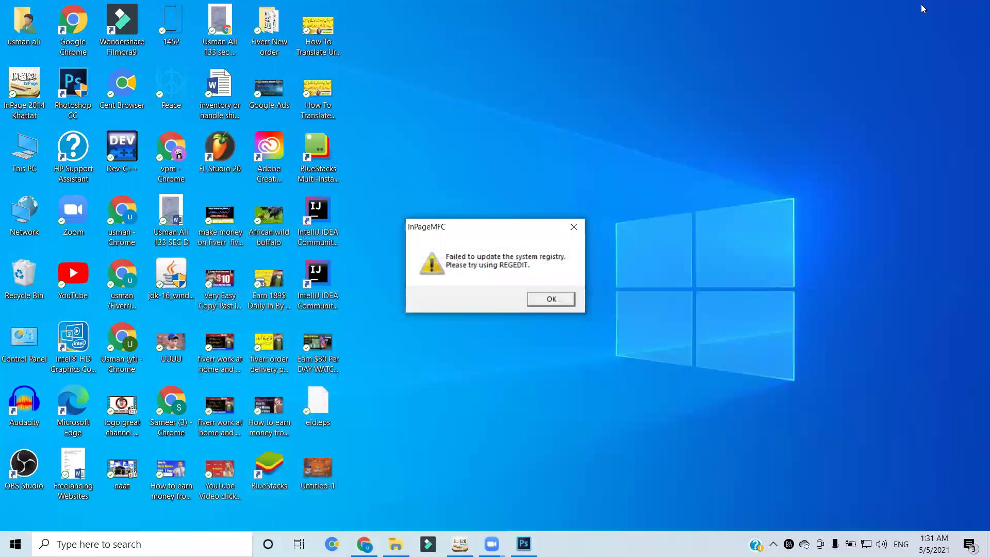
# Dismiss the InPage registry warning and close the InPage window
pyautogui.click(567, 227)
pyautogui.click(972, 5)
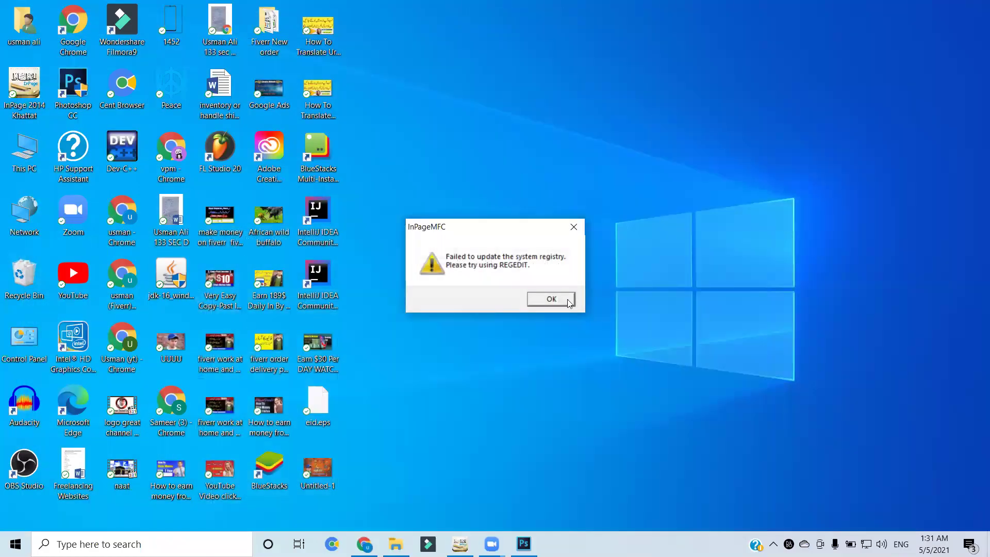
pyautogui.click(574, 227)
pyautogui.click(972, 5)
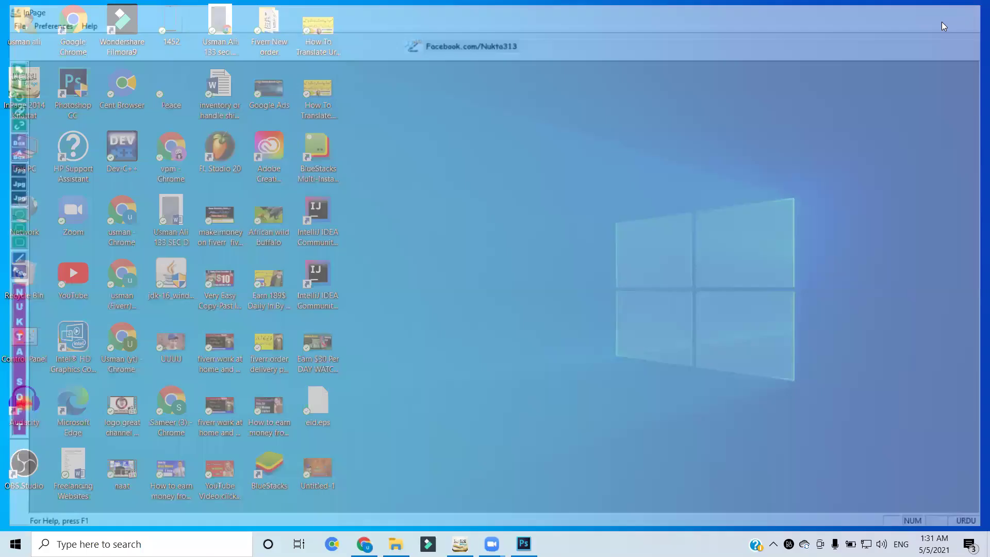